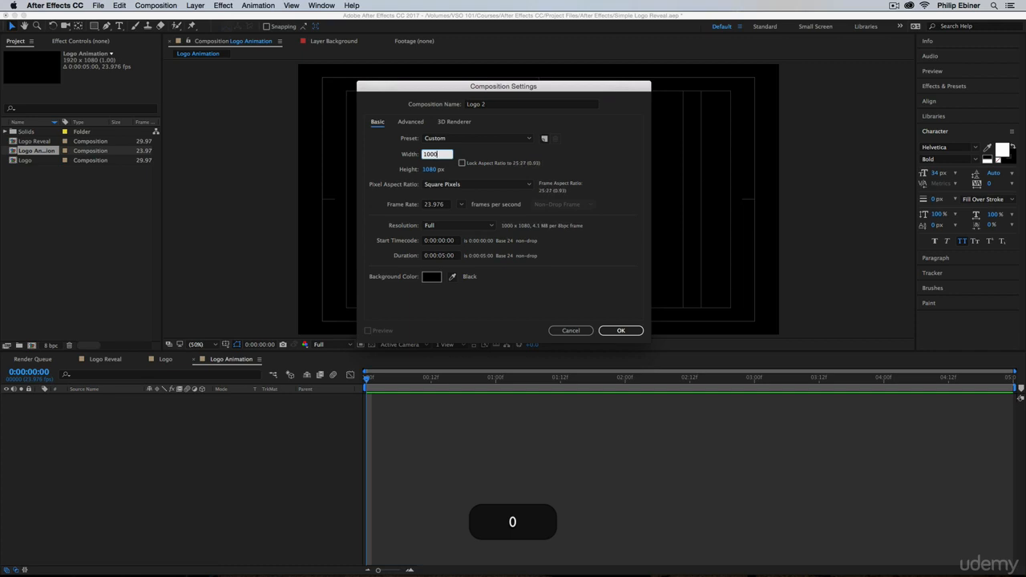
Set the height of the new Logo 2 composition to 1000 px and create the composition
key(Tab)
text(1000)
key(Return)
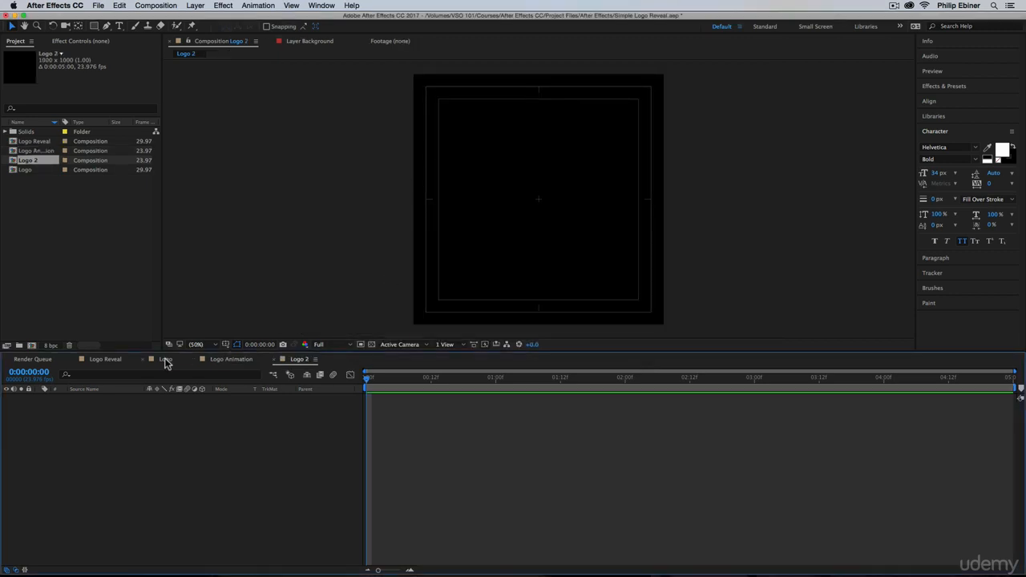
Create a white ellipse shape layer that fills the whole Logo 2 composition as a circle
mouse_move(93, 26)
mouse_down()
mouse_move(133, 63)
mouse_move(141, 48)
mouse_up()
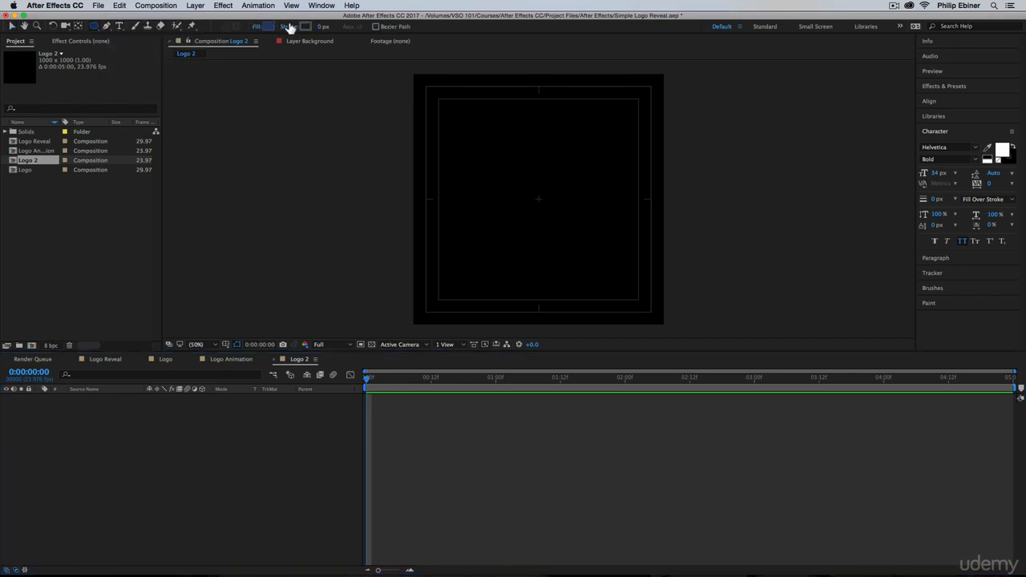
click(271, 27)
drag(697, 232, 573, 160)
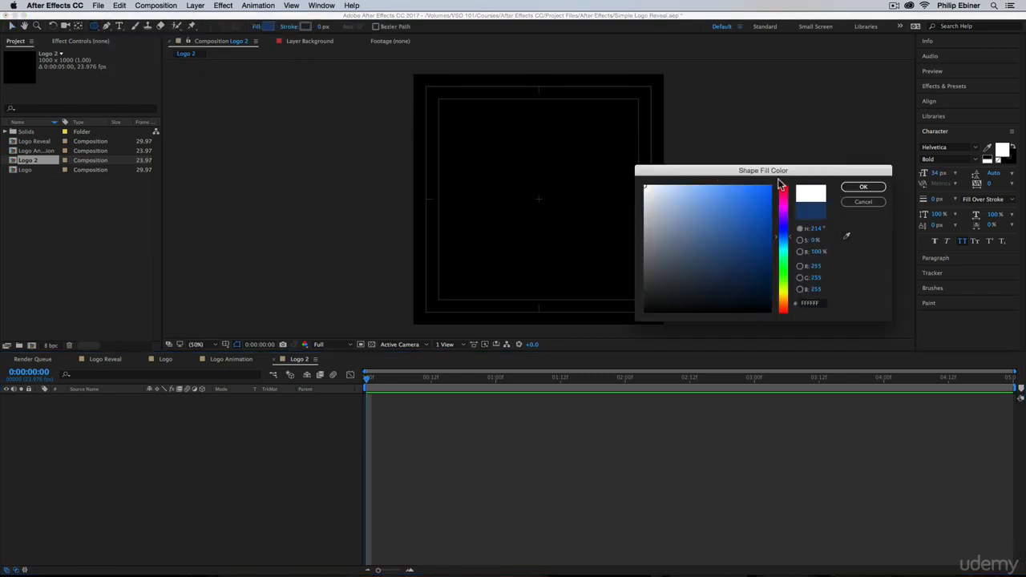
click(859, 188)
double_click(95, 27)
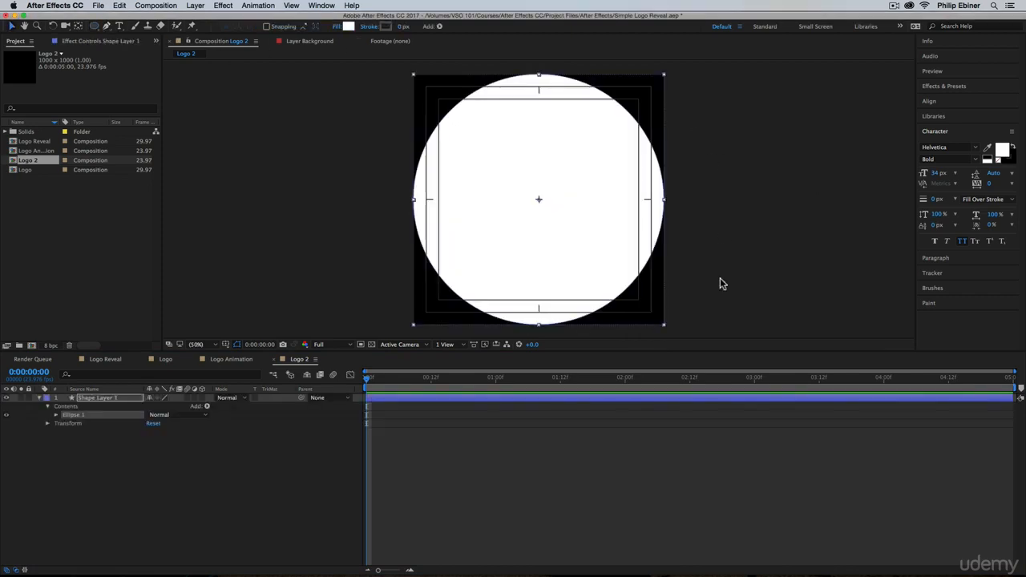
click(537, 484)
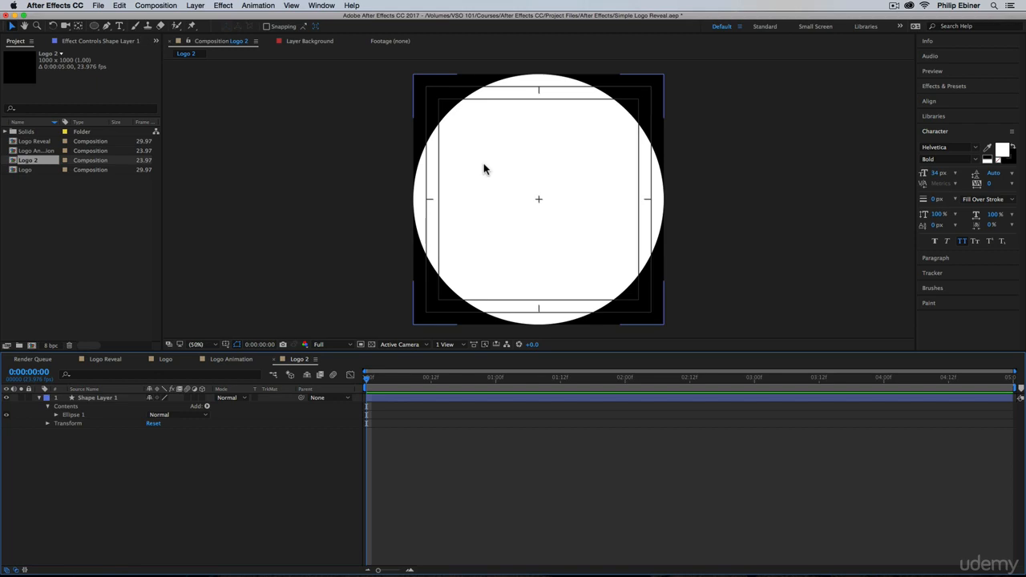
Add a text layer reading "V" near the centre of the white circle
click(120, 25)
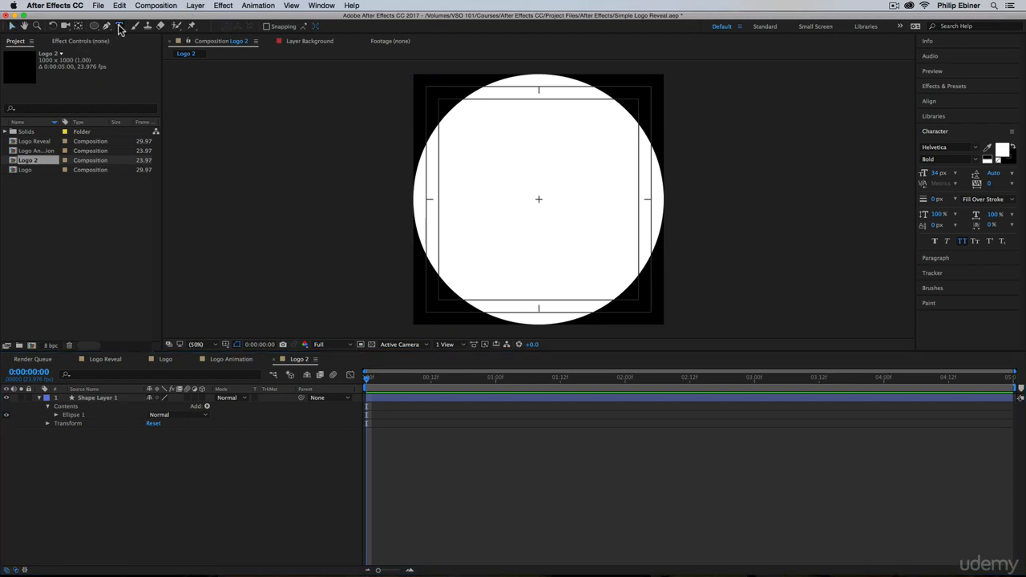
click(510, 202)
text(V)
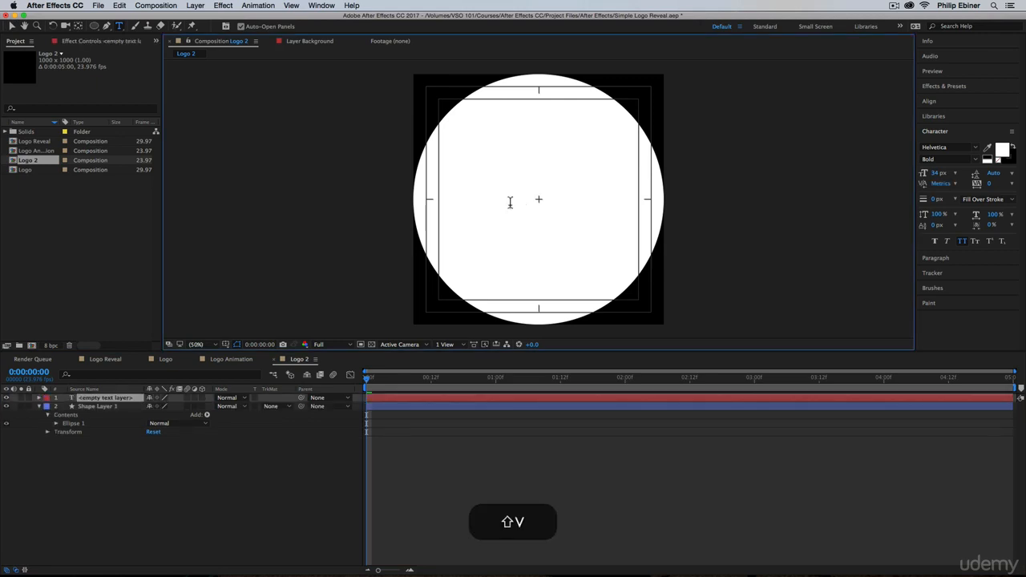
click(14, 28)
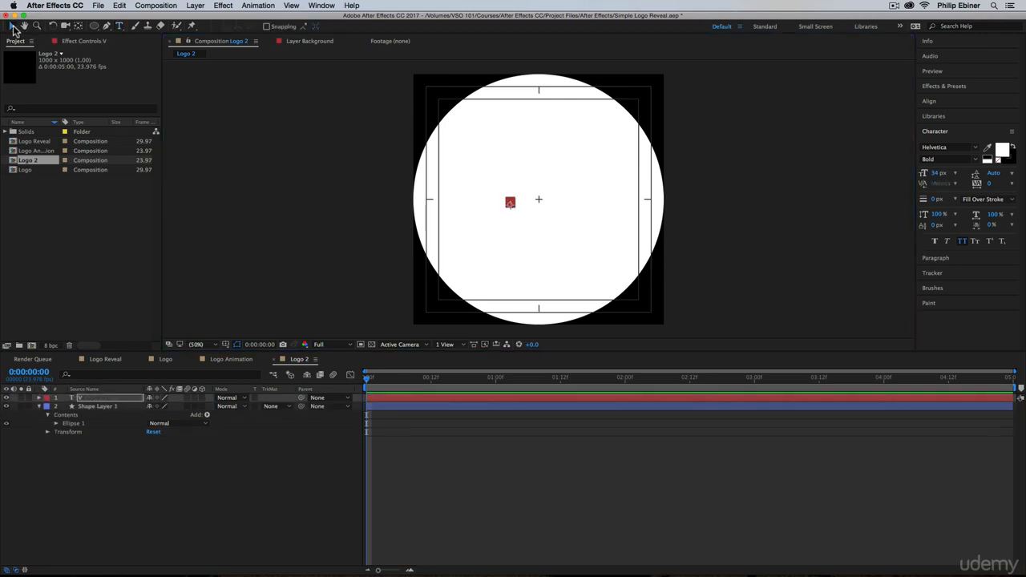
Change the V's text colour to near-black (#060606) and its font size to 446 px
click(1002, 152)
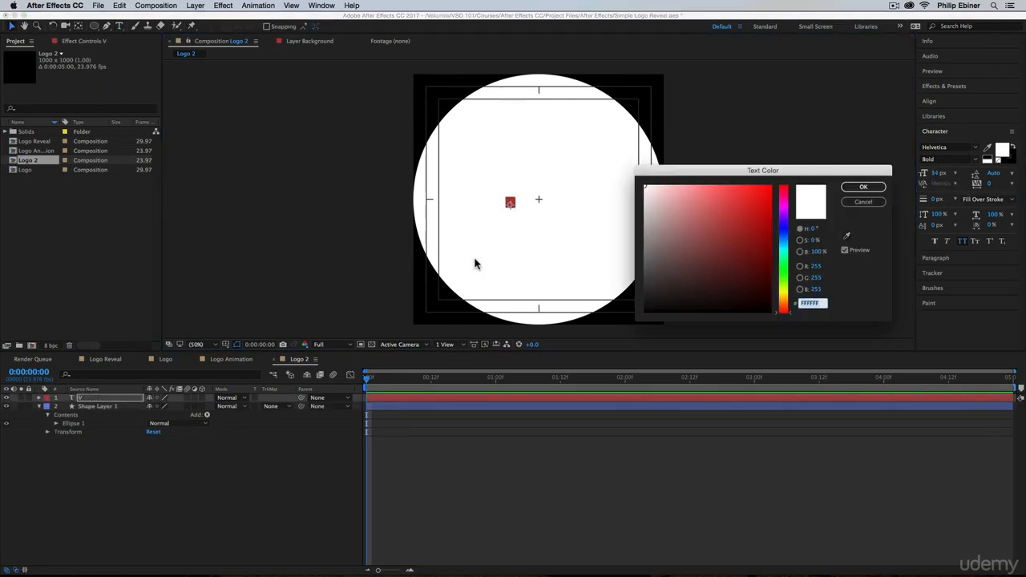
drag(663, 257, 601, 302)
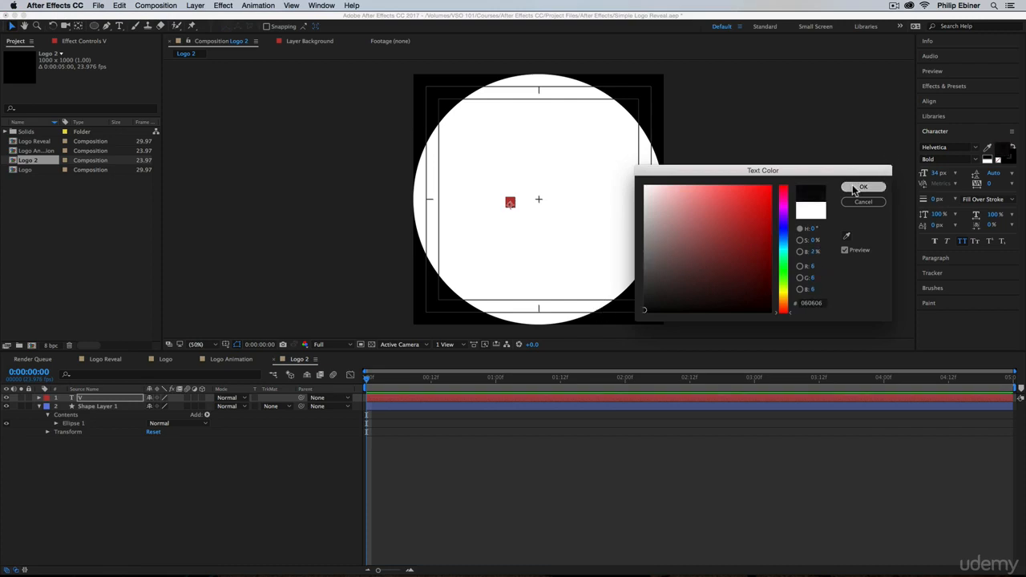
click(854, 188)
drag(936, 172, 20, 57)
drag(936, 174, 1023, 175)
click(11, 27)
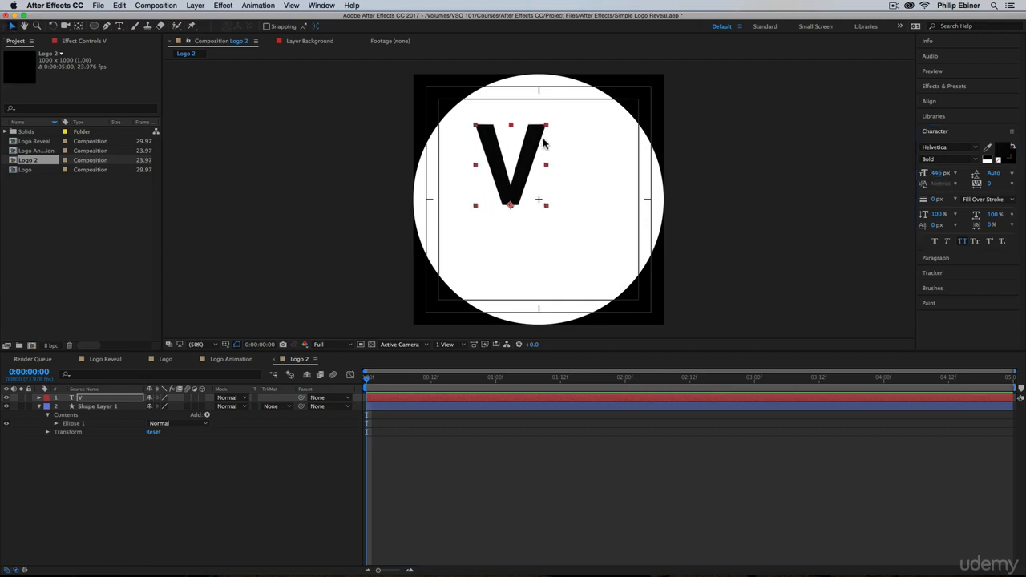
Scale up the V and position it so it fills most of the circle without touching its edge
drag(546, 125, 572, 230)
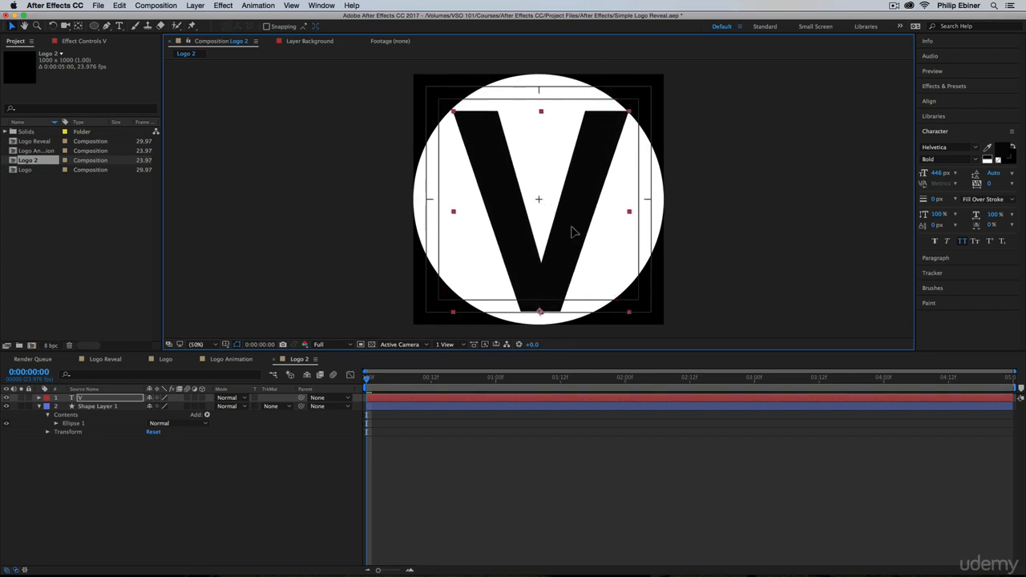
drag(629, 111, 617, 131)
drag(595, 164, 596, 158)
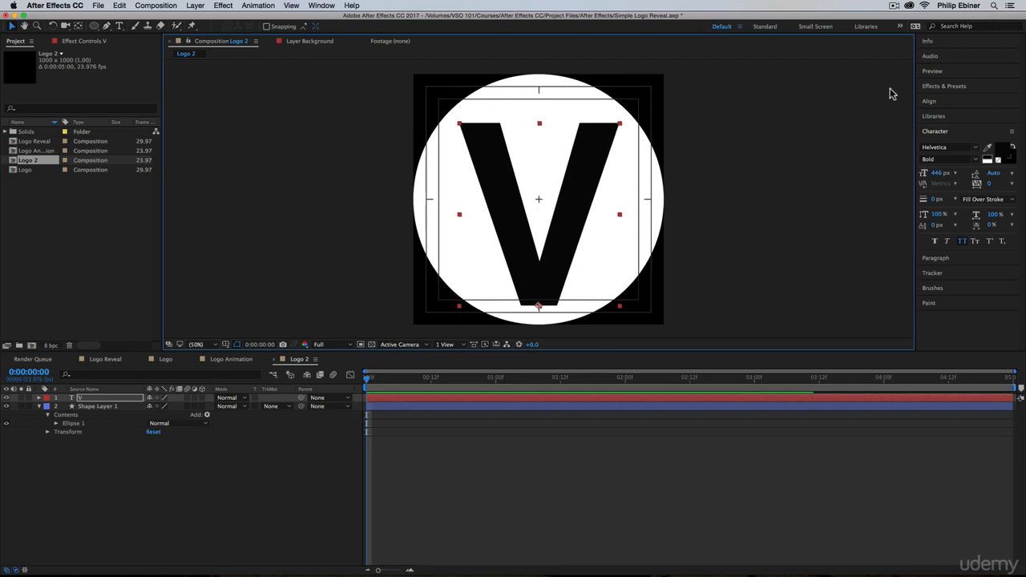
Align the V to the centre of the composition and move it slightly downward within the circle
click(930, 101)
click(995, 127)
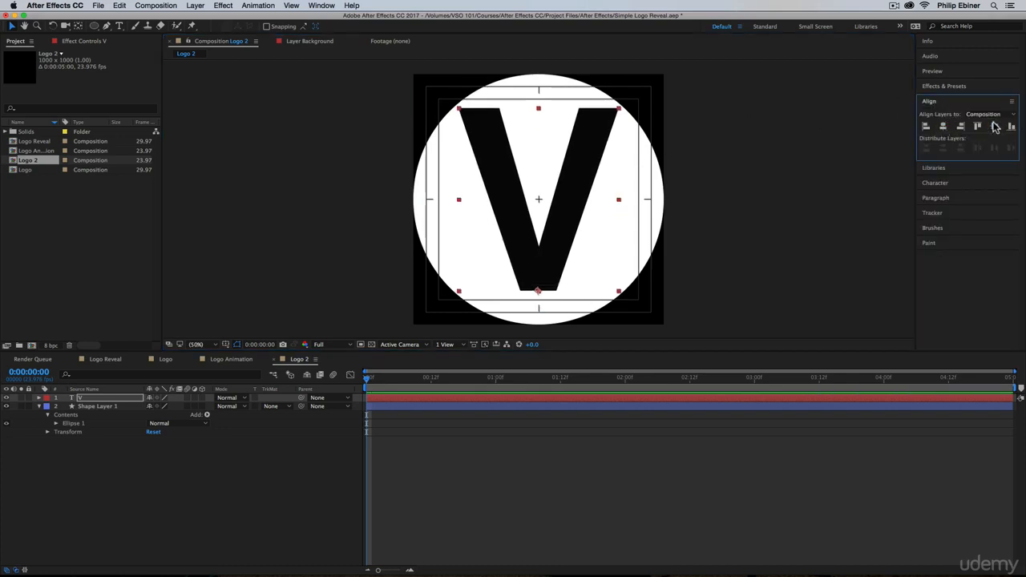
click(772, 114)
drag(570, 184, 574, 196)
click(502, 438)
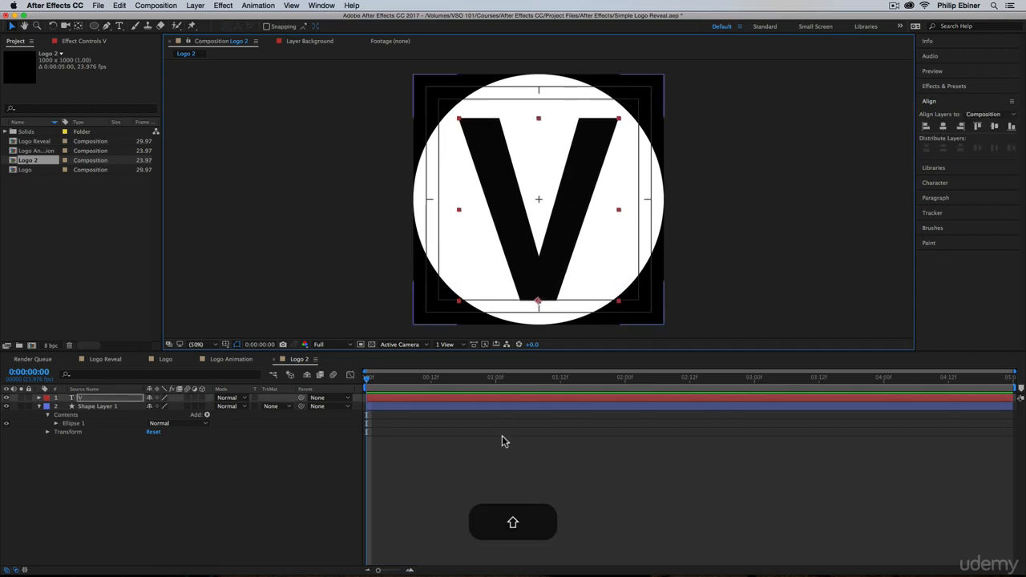
Place the Logo 2 composition as a layer in the Logo Animation composition
click(227, 359)
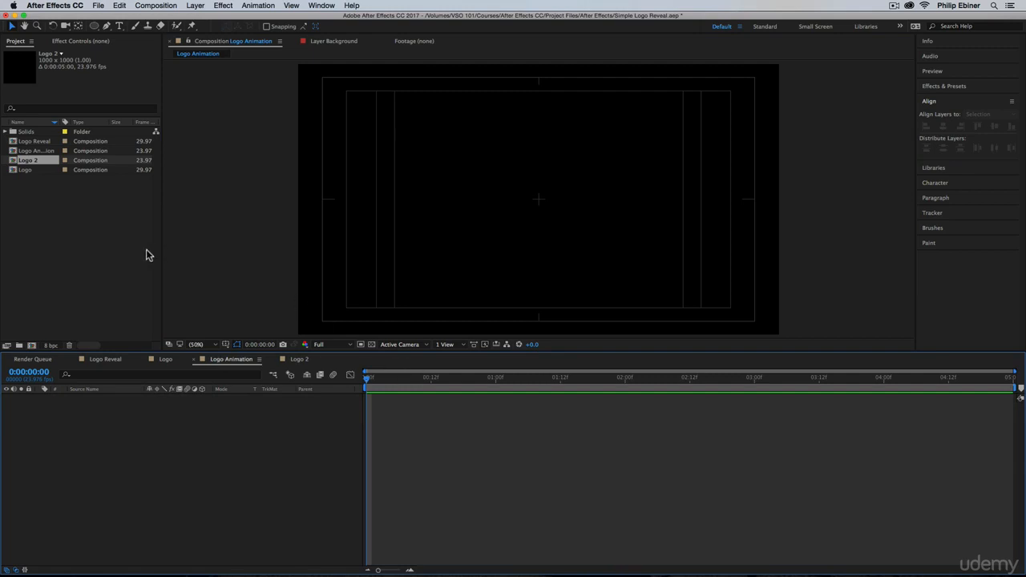
drag(27, 166, 352, 421)
click(469, 413)
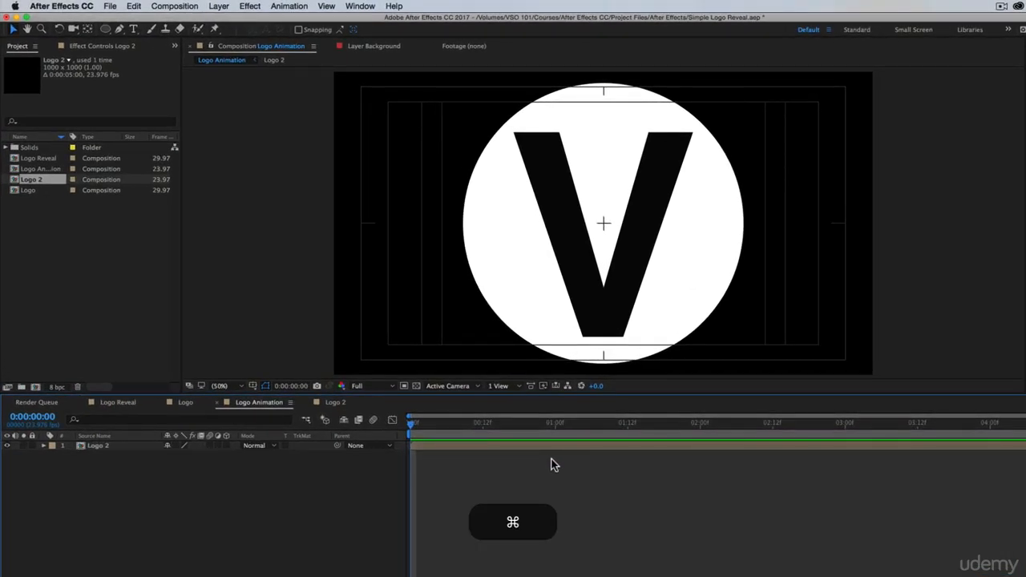
Create an orange 1920 x 1080 px solid layer in the Logo Animation composition
key(super+y)
click(590, 415)
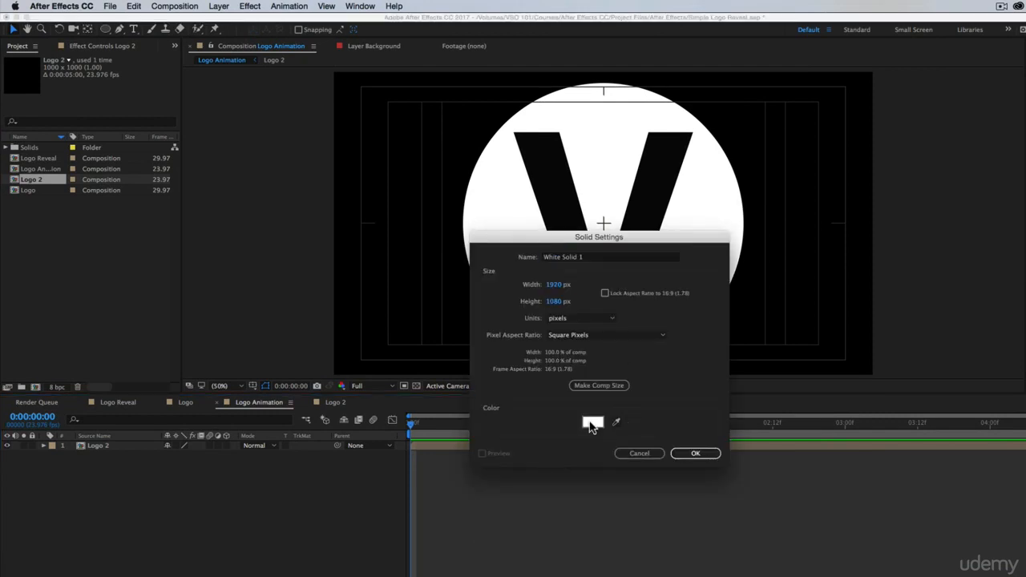
drag(818, 255, 822, 197)
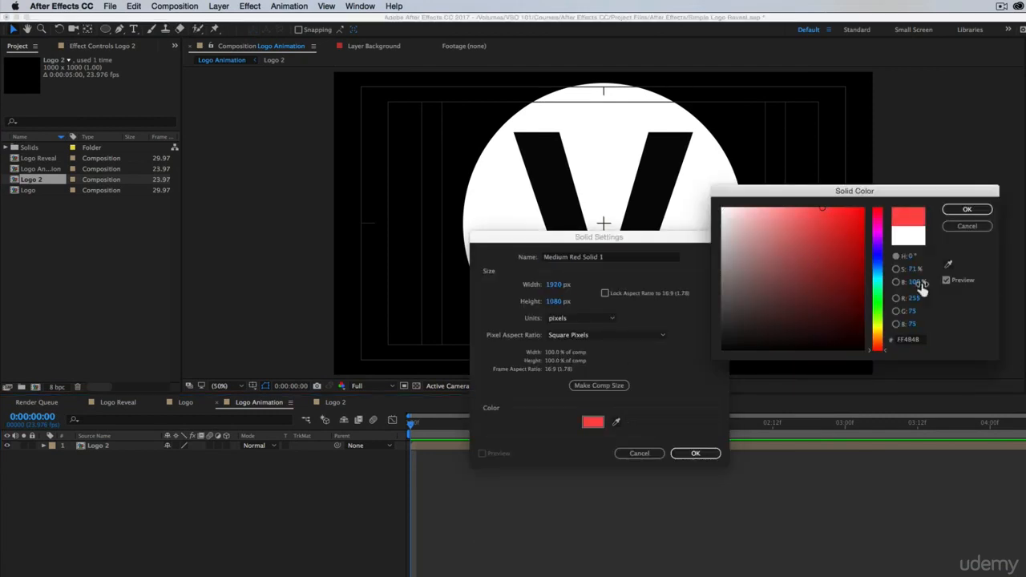
drag(880, 298, 882, 337)
click(847, 218)
drag(847, 218, 854, 208)
click(966, 209)
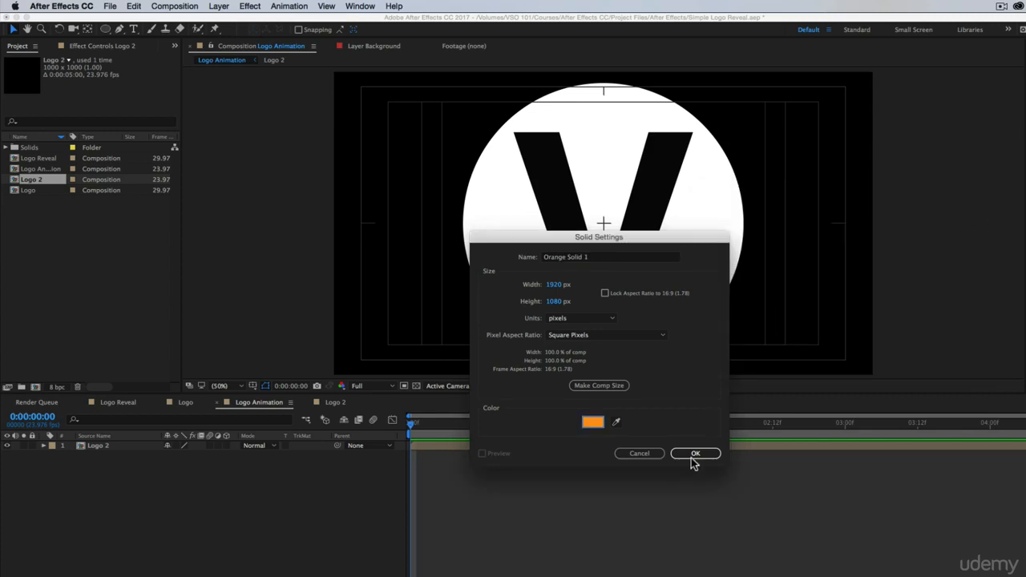
click(695, 455)
Move the orange solid beneath the Logo 2 layer and rename it BG
drag(123, 449, 103, 459)
key(Return)
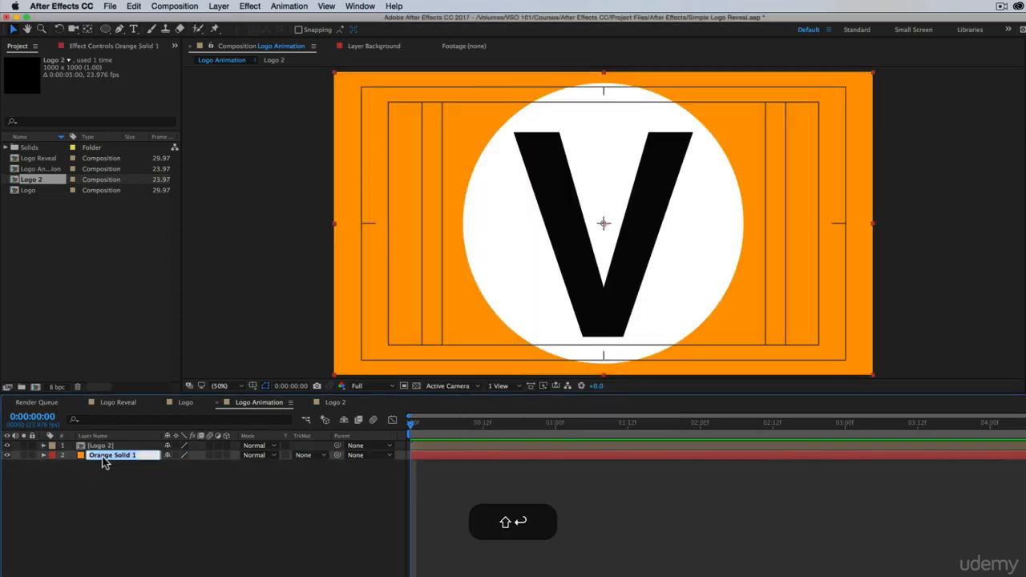
text(BG)
key(Return)
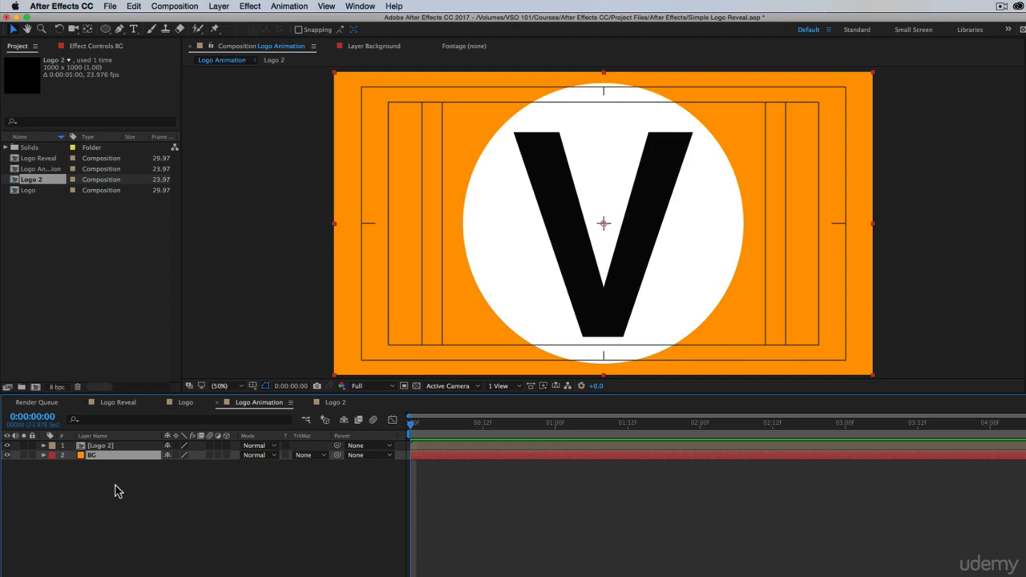
click(133, 502)
Review the drop animation in the Logo Reveal composition around frame 20 and return to the Logo Animation composition
click(121, 402)
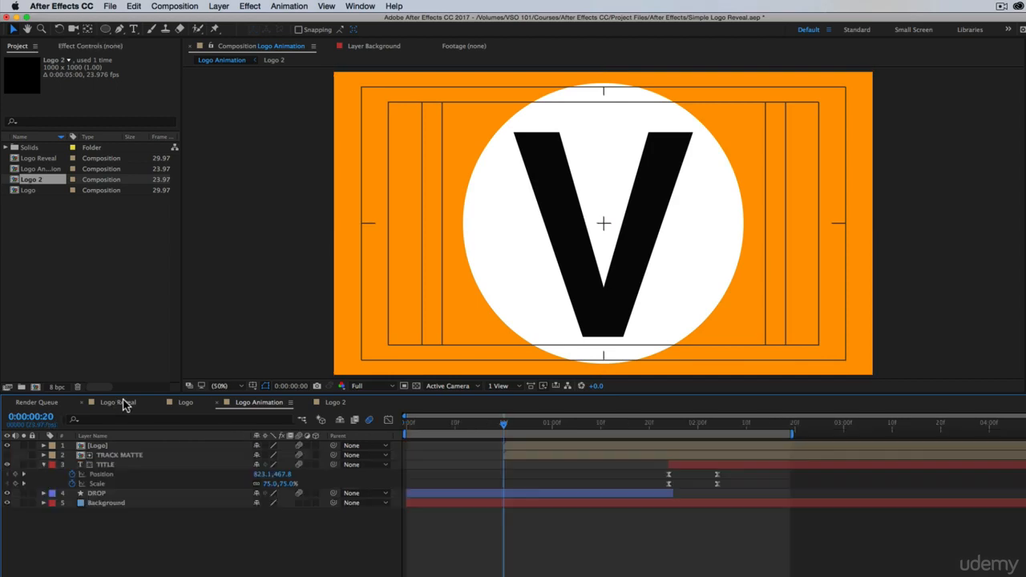
drag(505, 428, 512, 450)
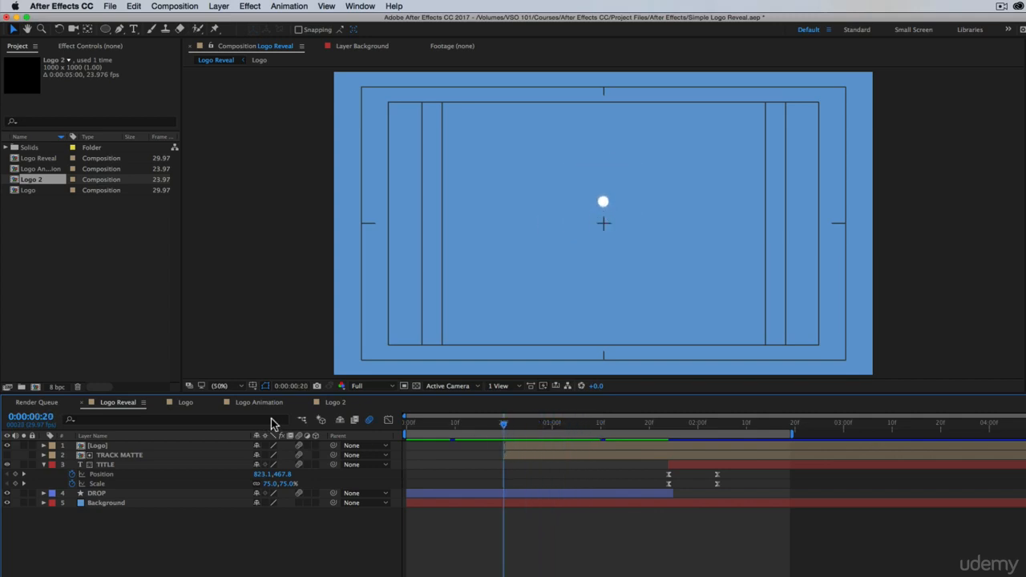
click(333, 405)
click(265, 405)
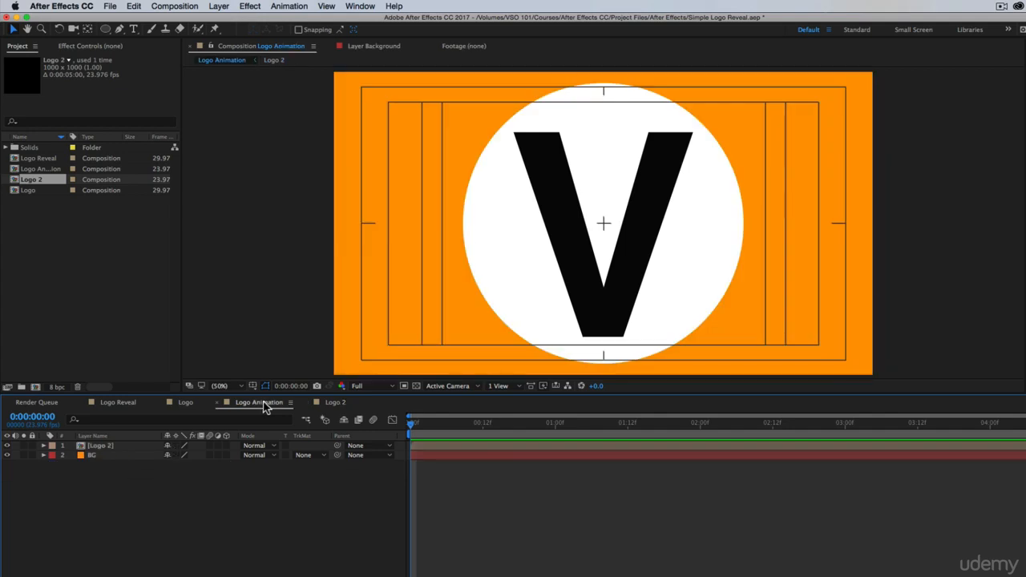
Set the scale of the Logo 2 layer to 50%
click(116, 446)
key(s)
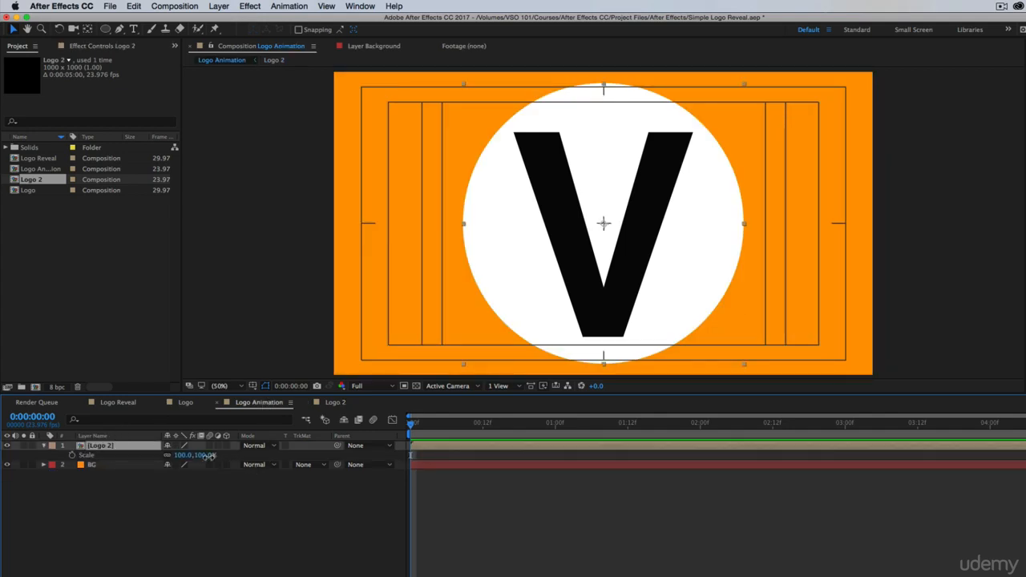
mouse_move(209, 456)
mouse_down()
mouse_move(188, 458)
mouse_move(197, 463)
mouse_up()
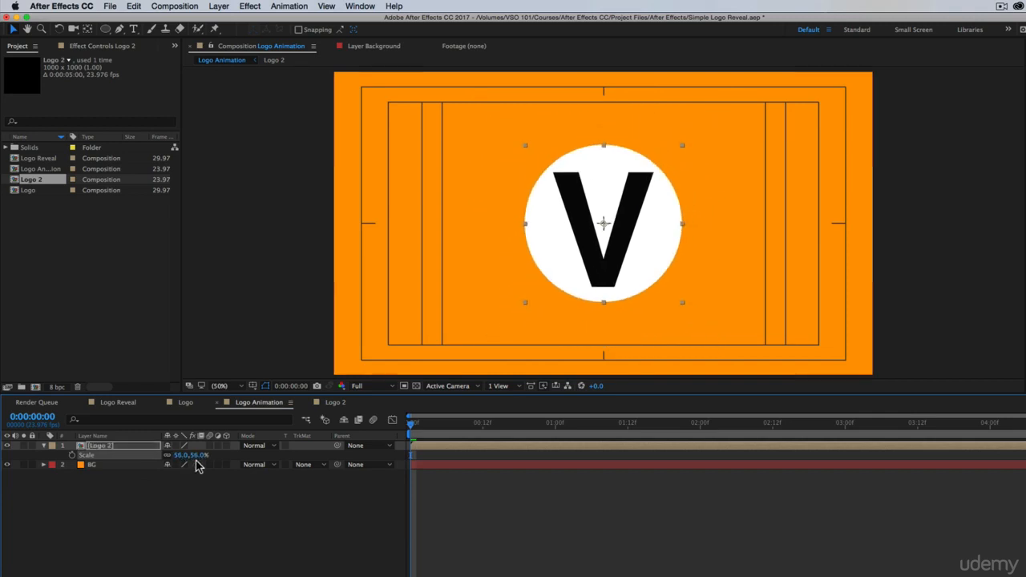
click(200, 455)
text(50)
key(Return)
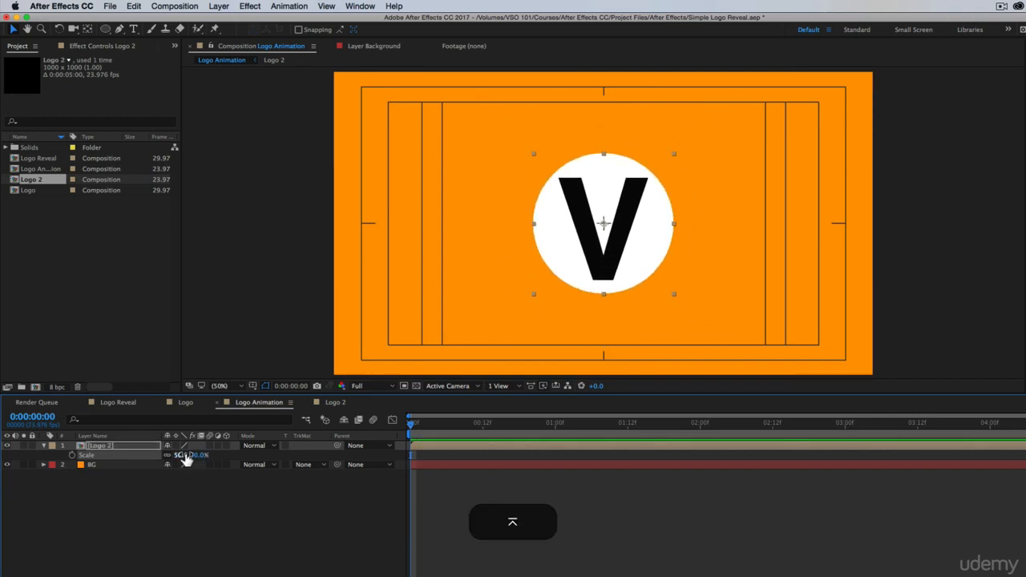
click(432, 519)
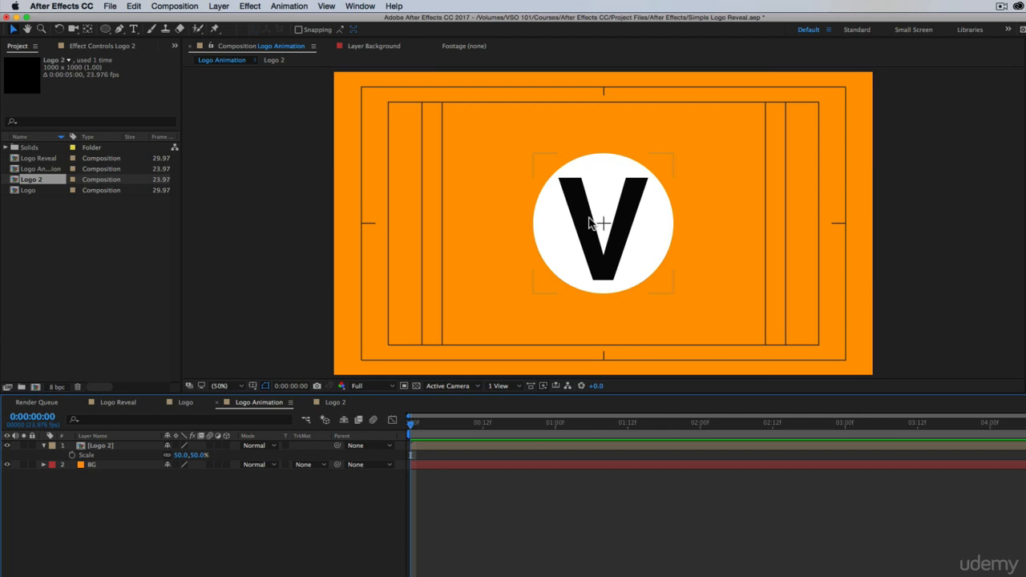
Add a full-size elliptical mask to the Logo 2 layer so it follows the circle's outline
click(453, 448)
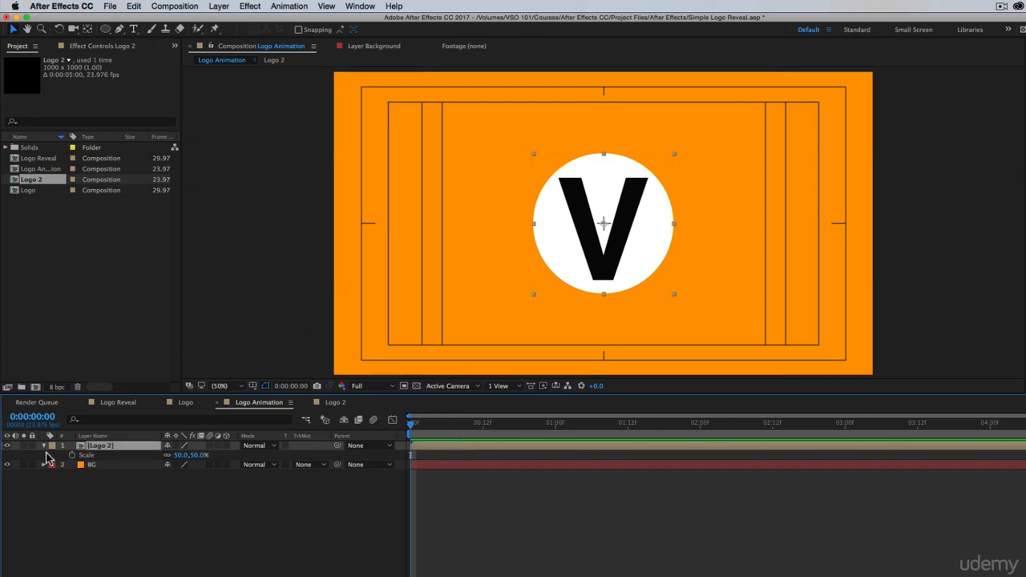
double_click(106, 31)
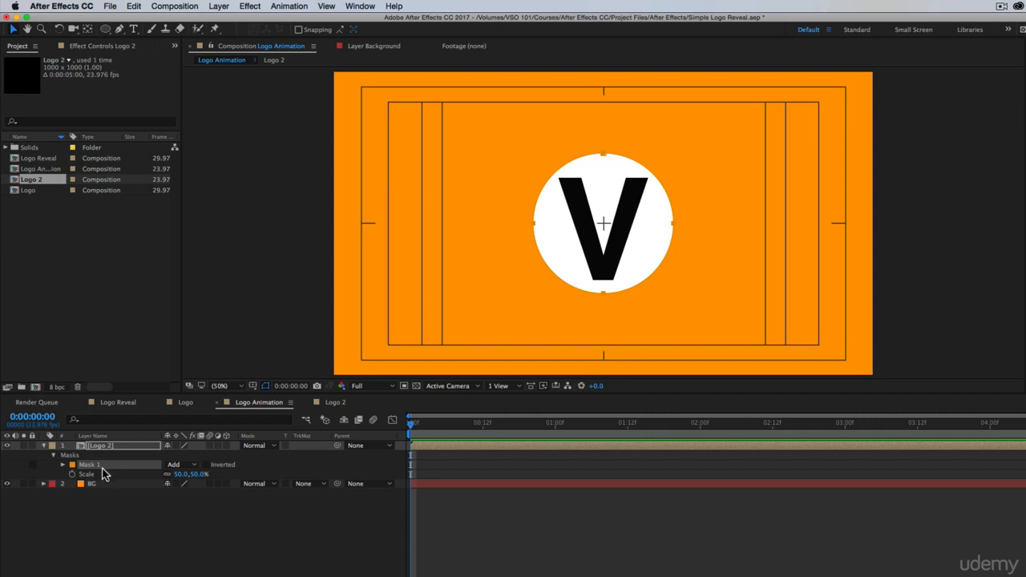
Try a full-size elliptical mask on the BG layer and undo it
click(428, 485)
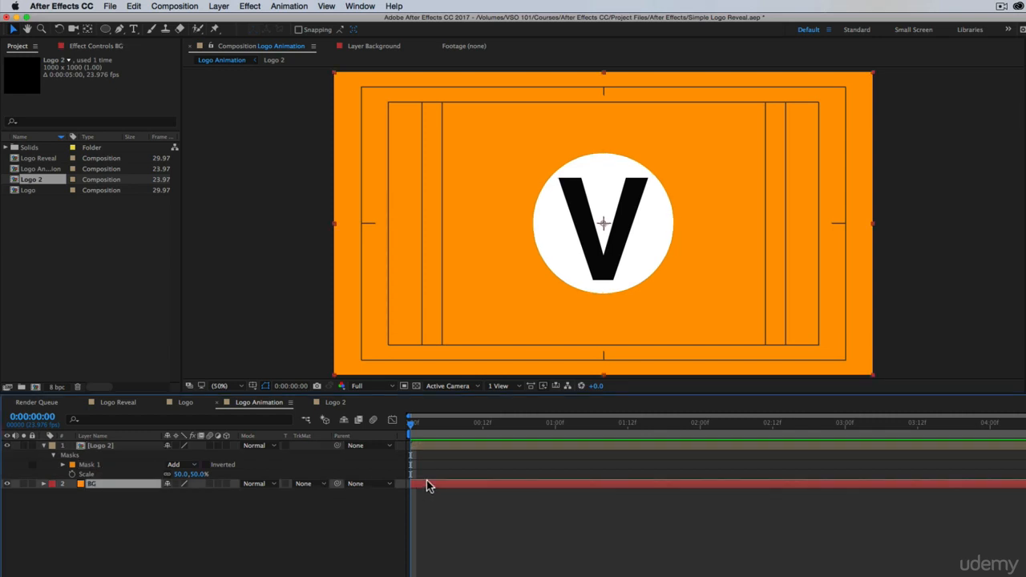
double_click(105, 30)
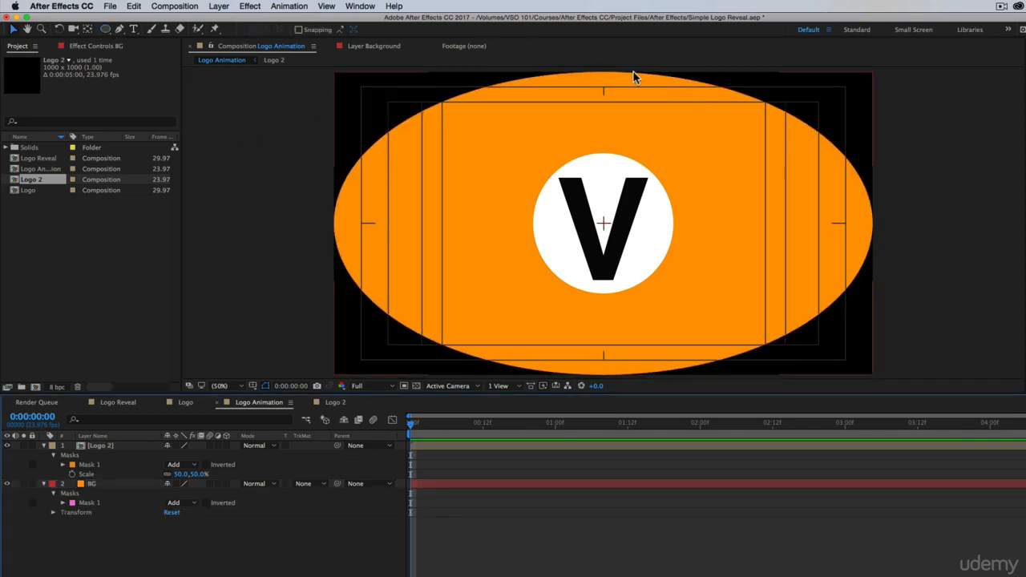
key(super+z)
Reveal the Mask 1 properties of the Logo 2 layer, try a different mask expansion and undo it
click(119, 448)
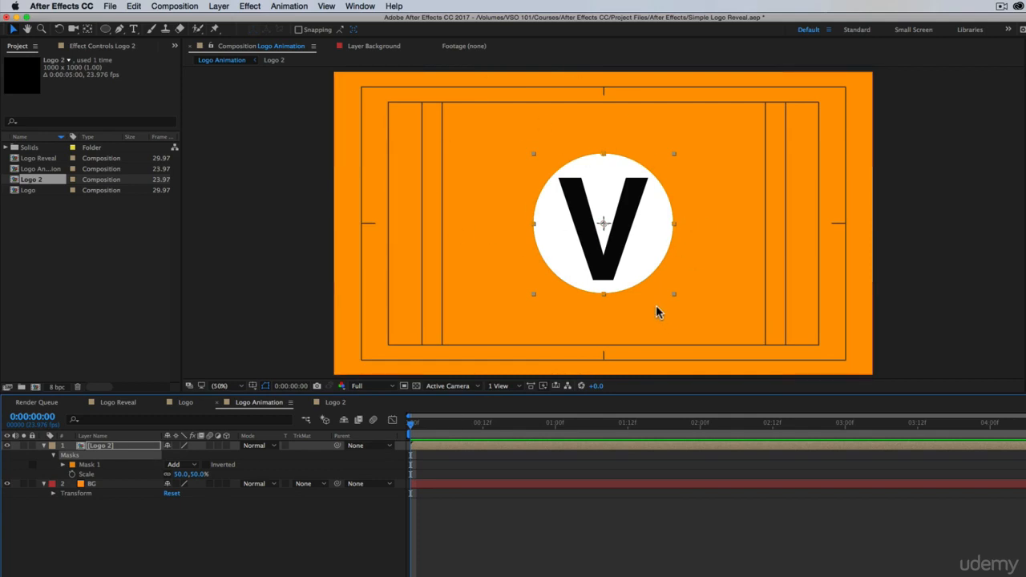
click(64, 465)
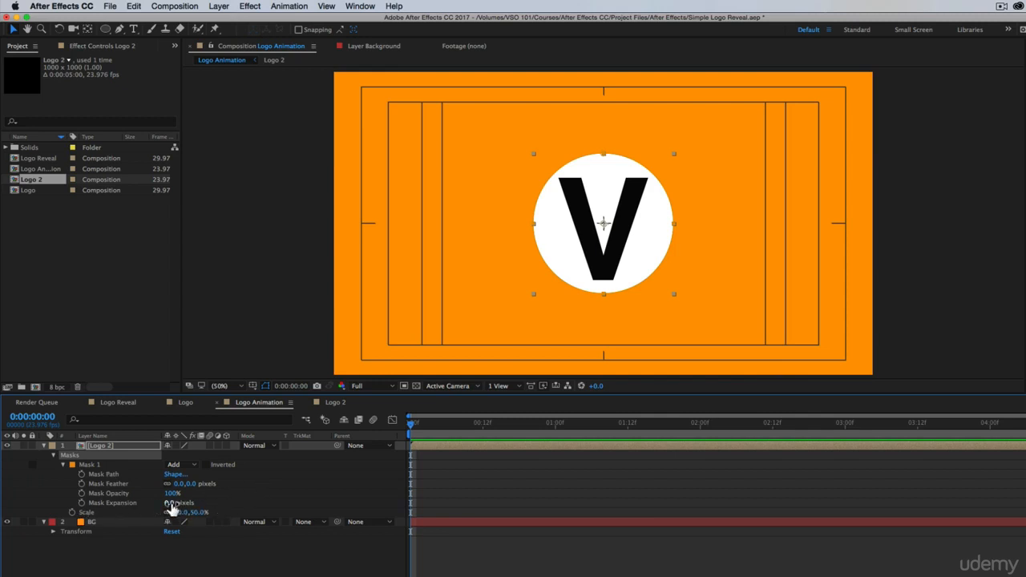
drag(171, 502, 250, 546)
key(super+z)
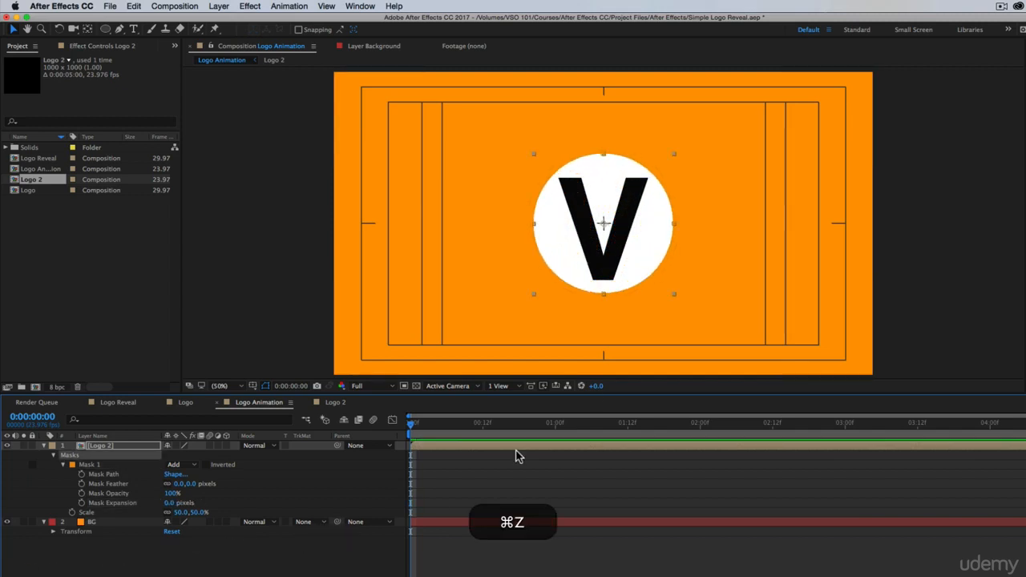
Keyframe the Logo 2 mask's expansion at 0 pixels at 1 second and -500 pixels at frame 12
click(552, 427)
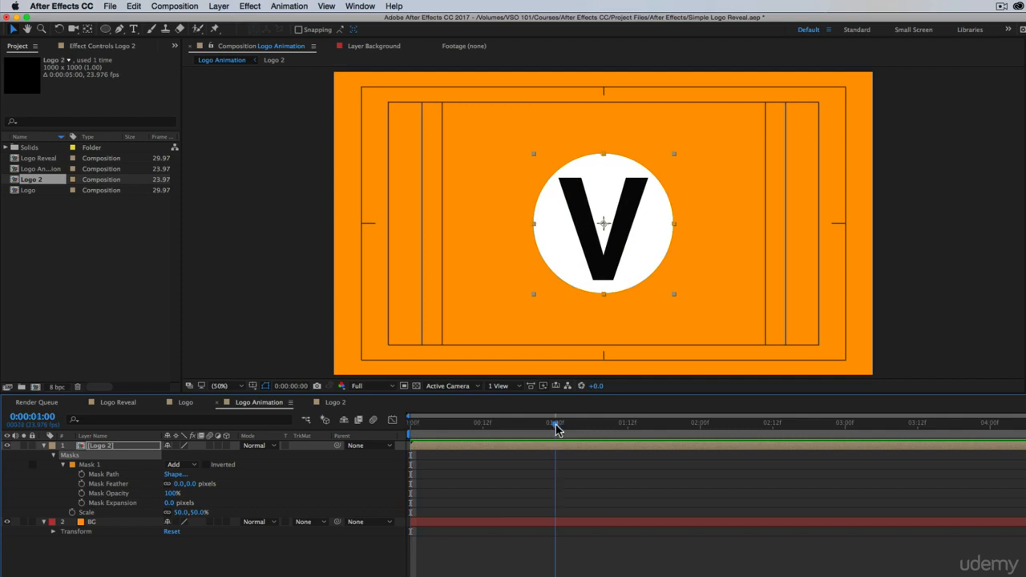
click(82, 504)
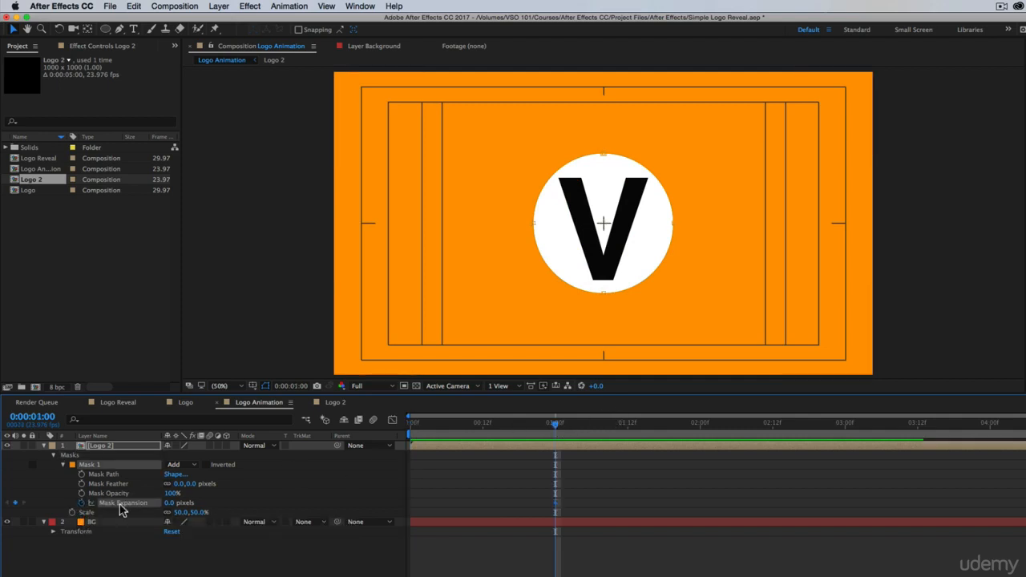
click(482, 424)
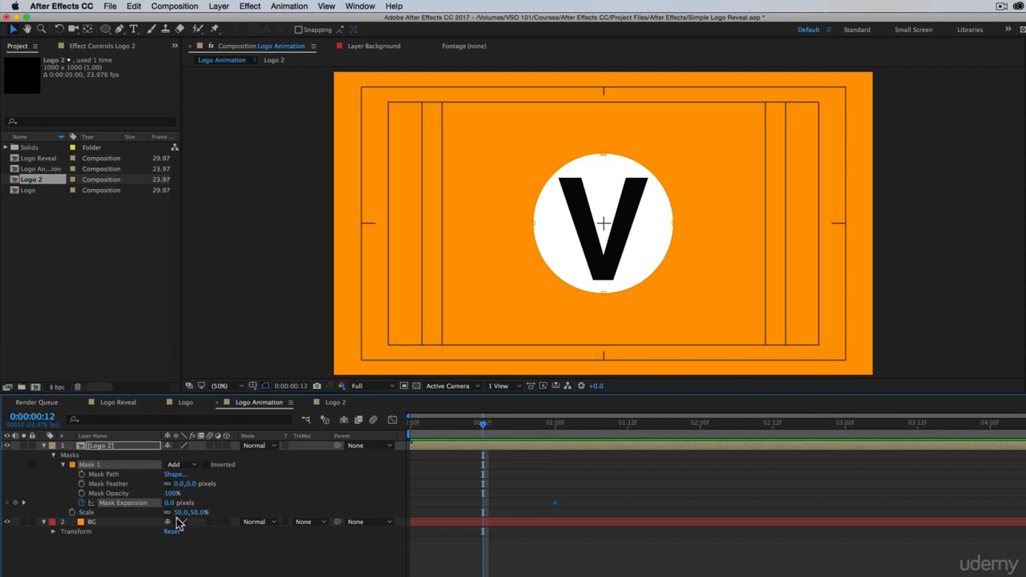
drag(175, 503, 51, 517)
drag(145, 515, 134, 520)
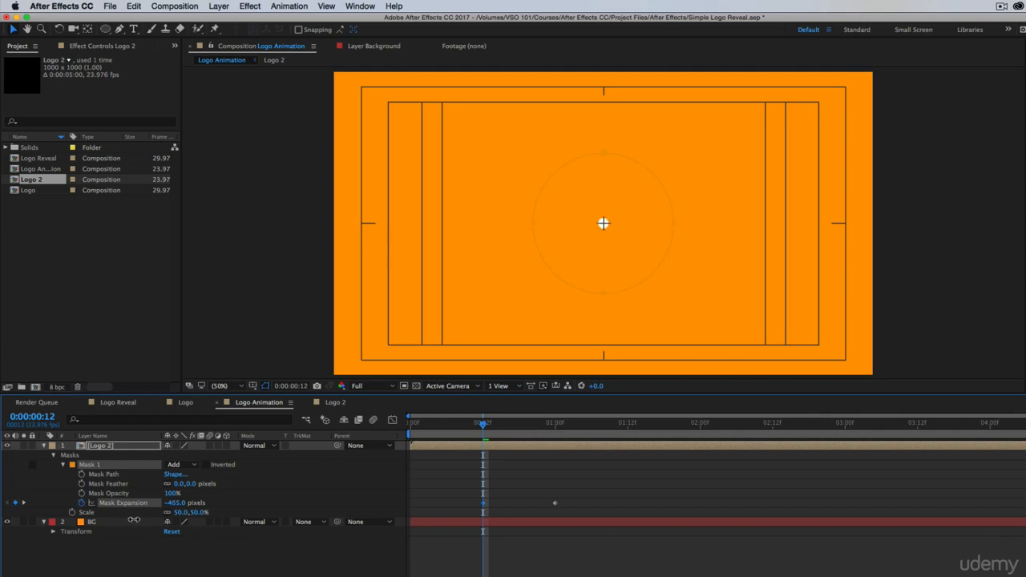
click(175, 503)
text(-)
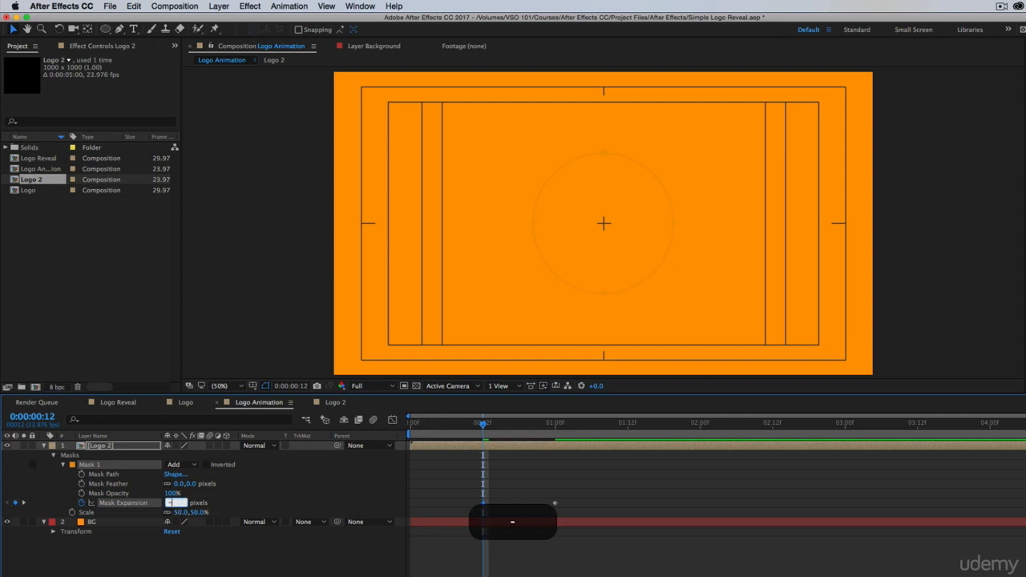
text(500)
key(Return)
click(722, 552)
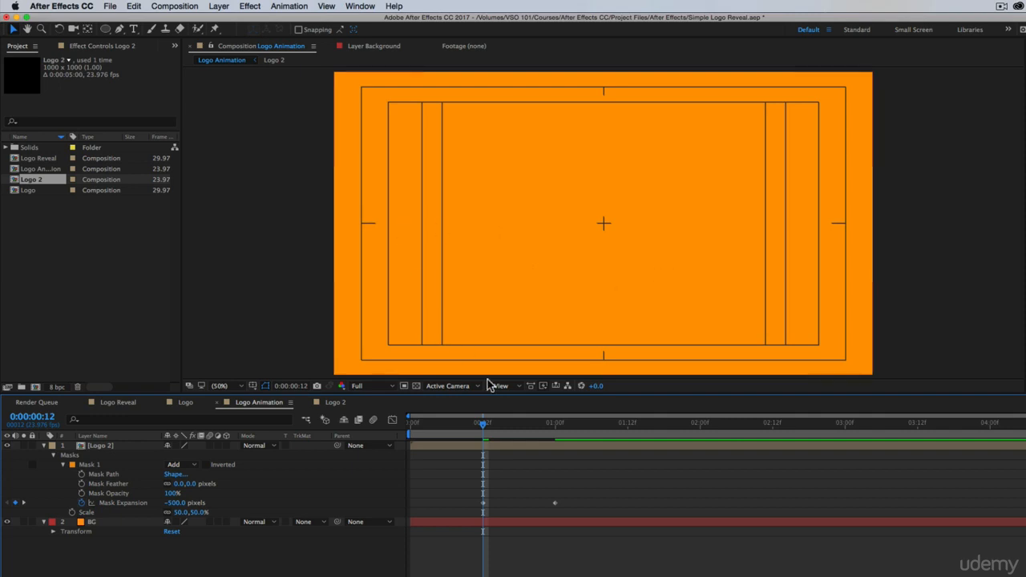
Try a mask feather of 153 pixels on the Logo 2 mask and preview the reveal from frame 12 to 1 second
click(514, 423)
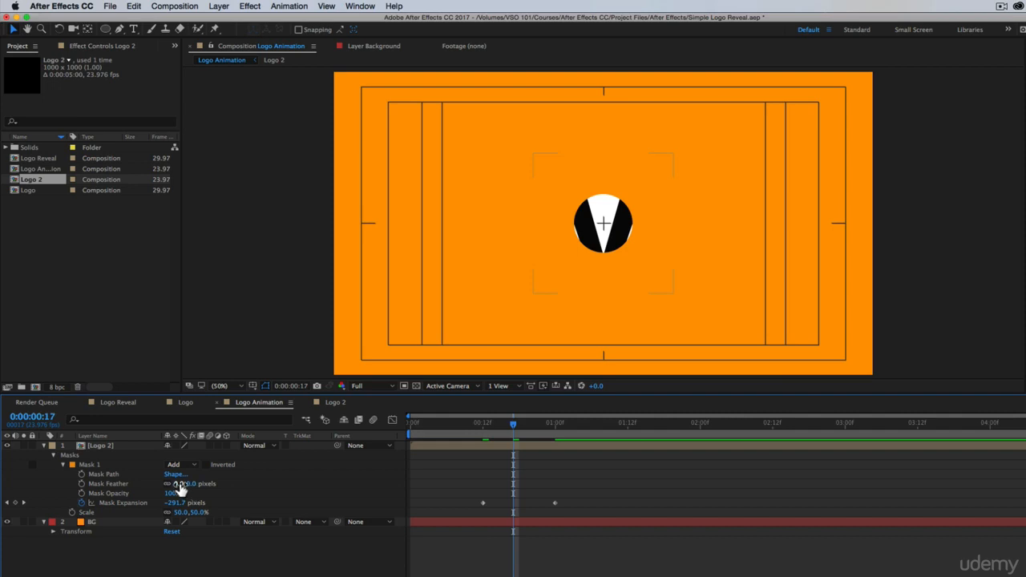
drag(179, 483, 274, 486)
drag(491, 424, 491, 455)
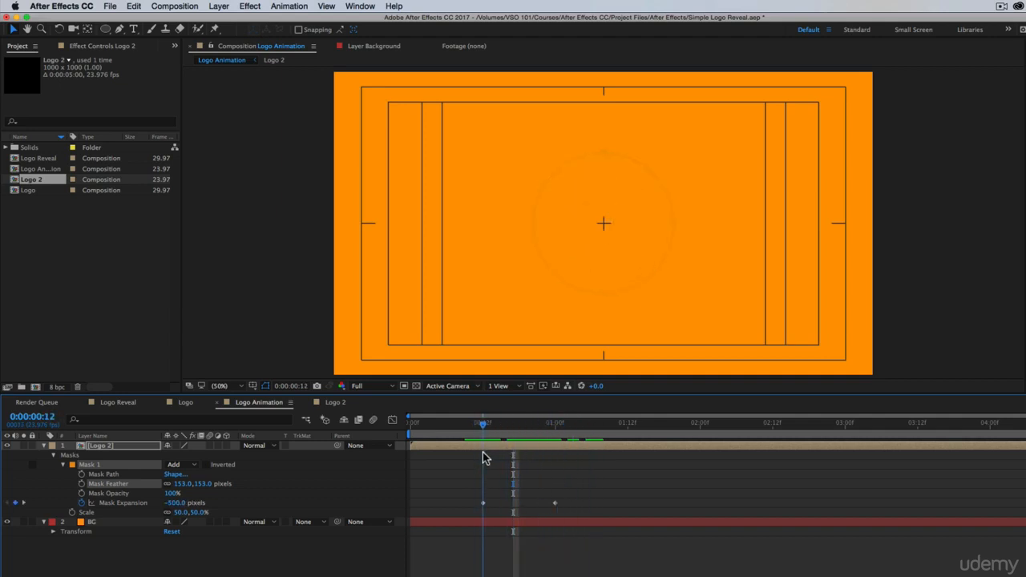
click(617, 476)
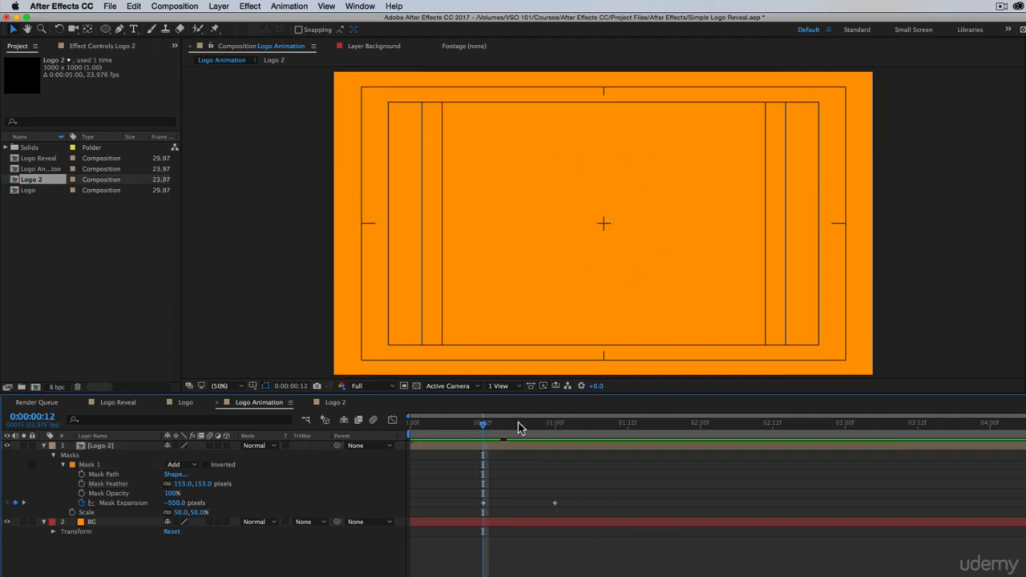
drag(520, 428, 554, 429)
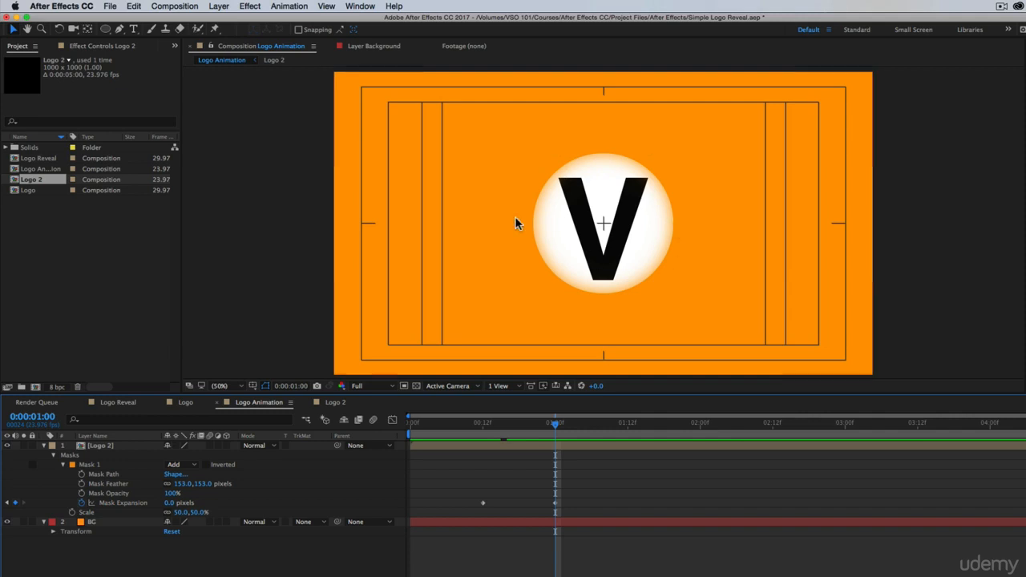
Start a mask feather animation on the Logo 2 mask at frame 12 with a value of 150 pixels
click(485, 424)
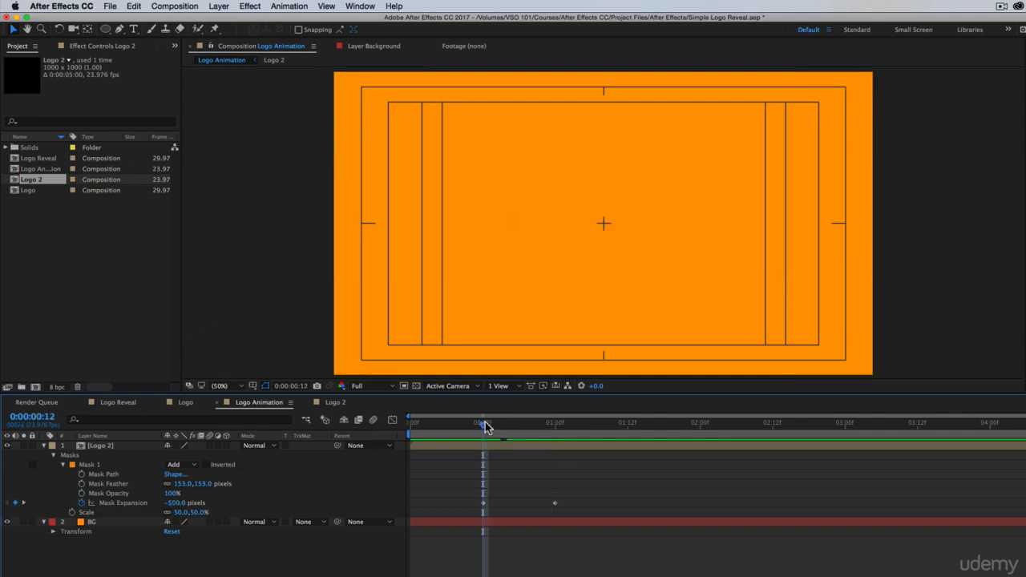
click(81, 483)
click(183, 485)
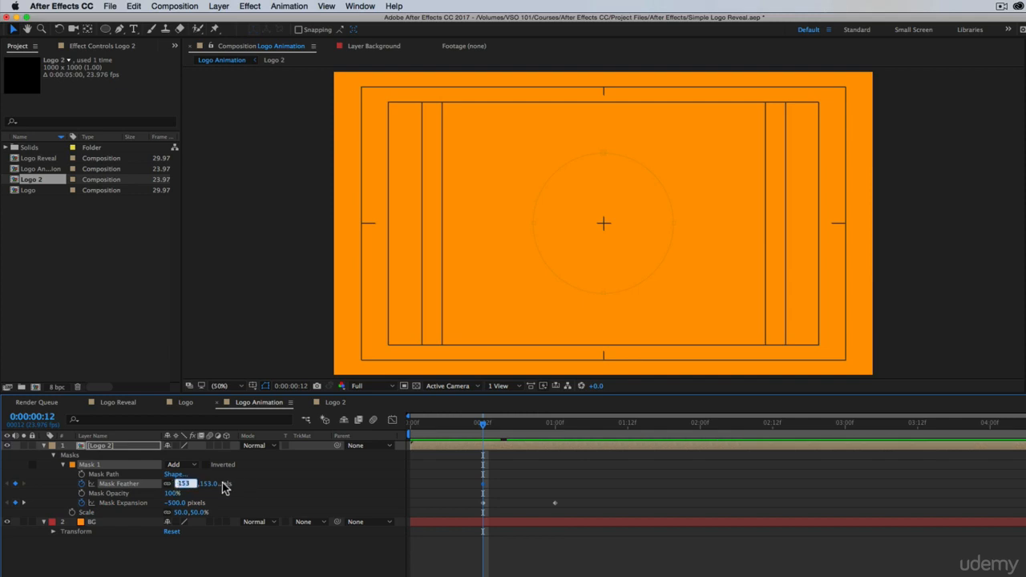
text(150)
key(Return)
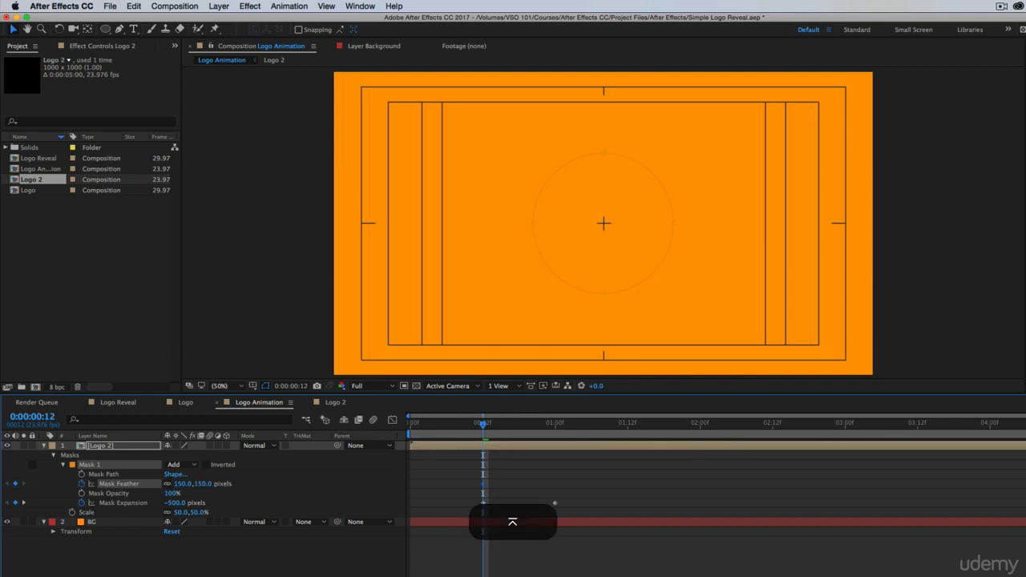
Set the Logo 2 mask's feather to 0 pixels at 1 second
click(554, 423)
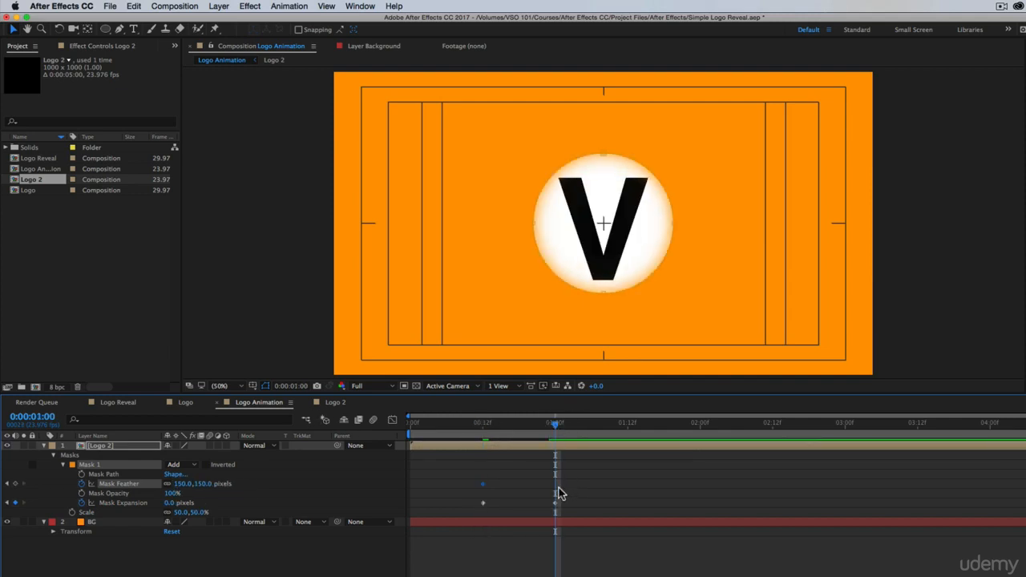
click(204, 484)
text(0)
key(Return)
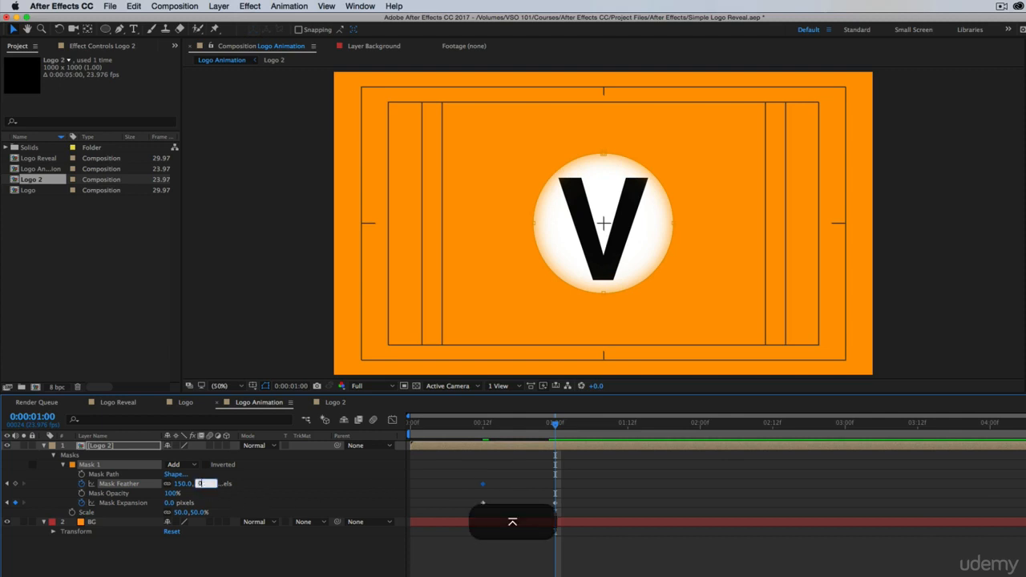
click(457, 462)
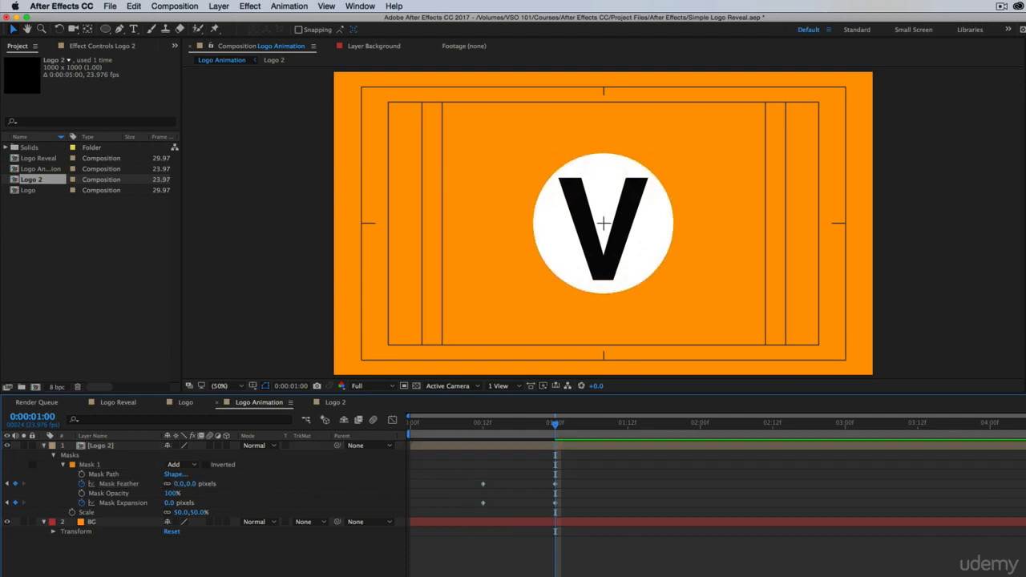
Shorten the work area to end at about 1 second 15 frames and preview the mask reveal from the start
drag(1025, 434, 647, 434)
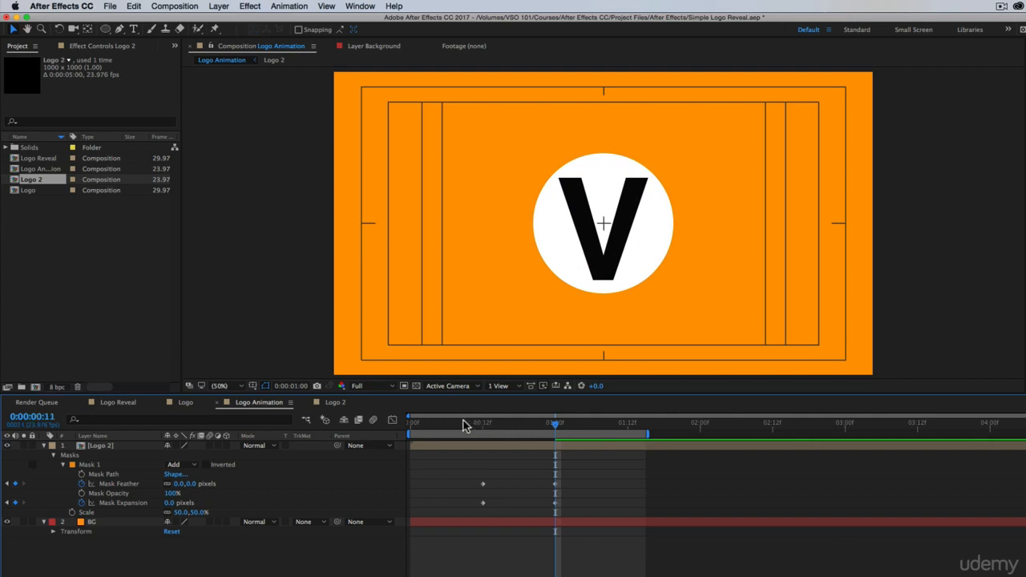
key(Home)
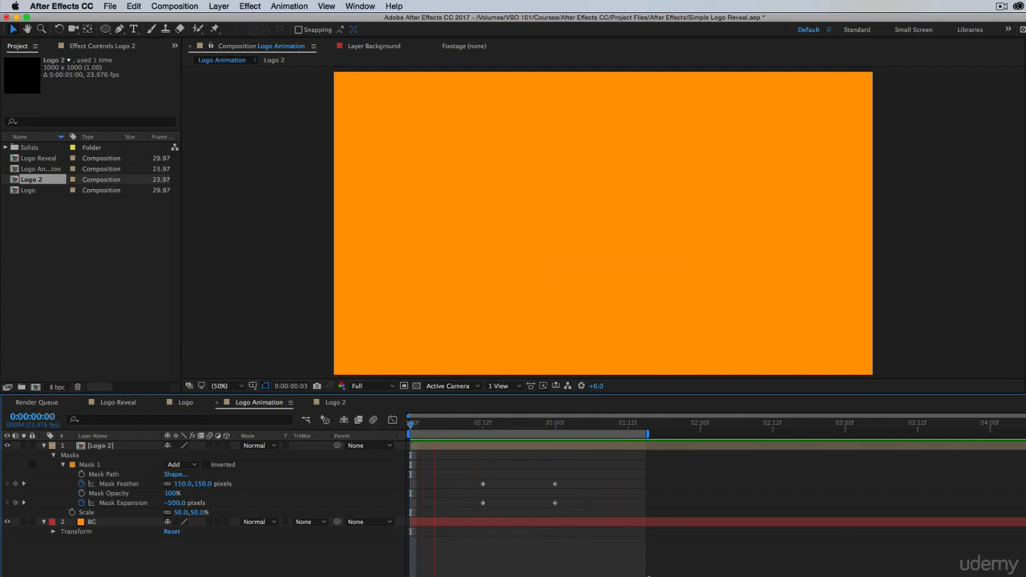
key(apostrophe)
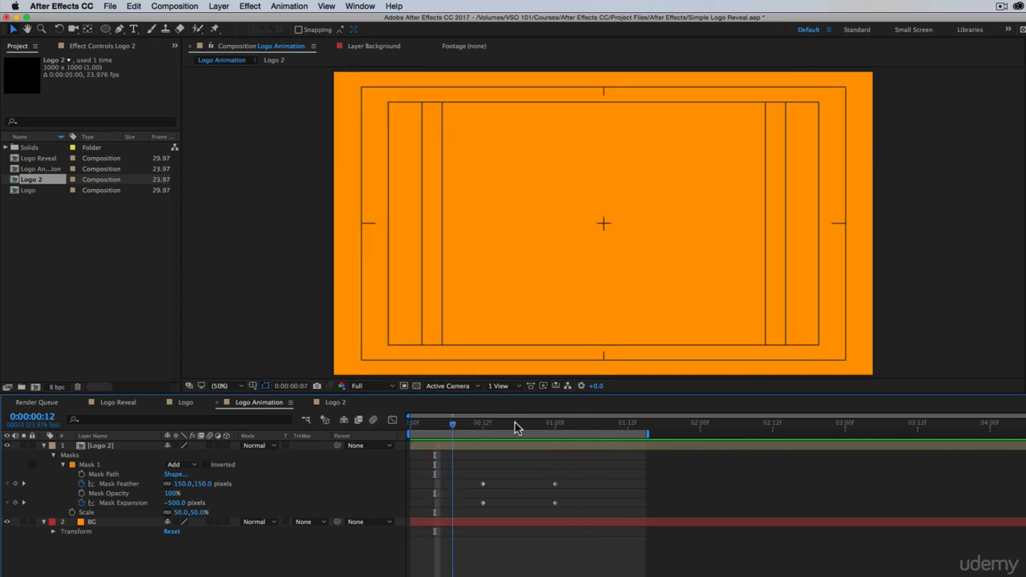
Play the Logo Reveal composition from the start for reference and return to the Logo Animation composition
click(120, 403)
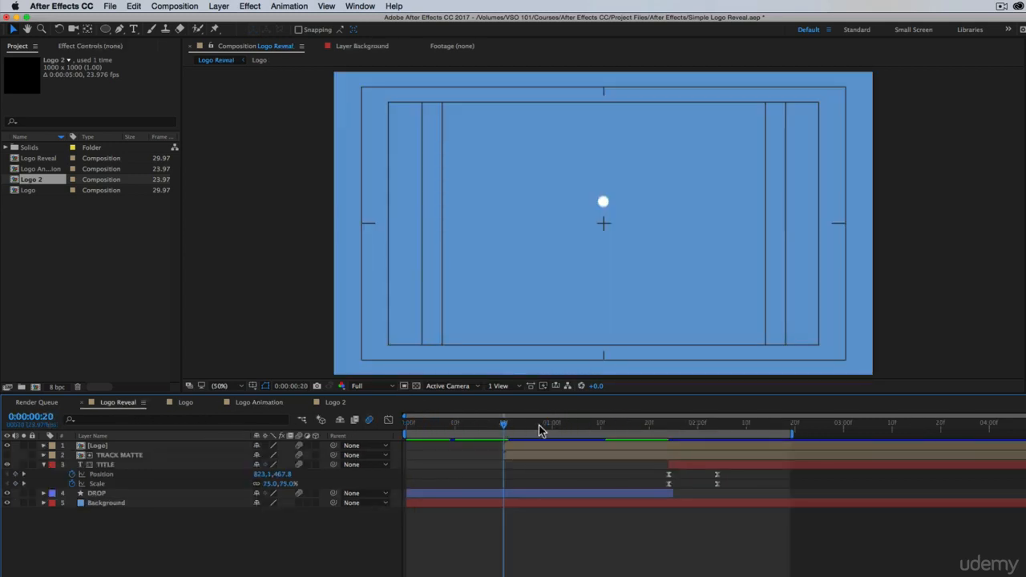
drag(492, 425, 273, 451)
key(space)
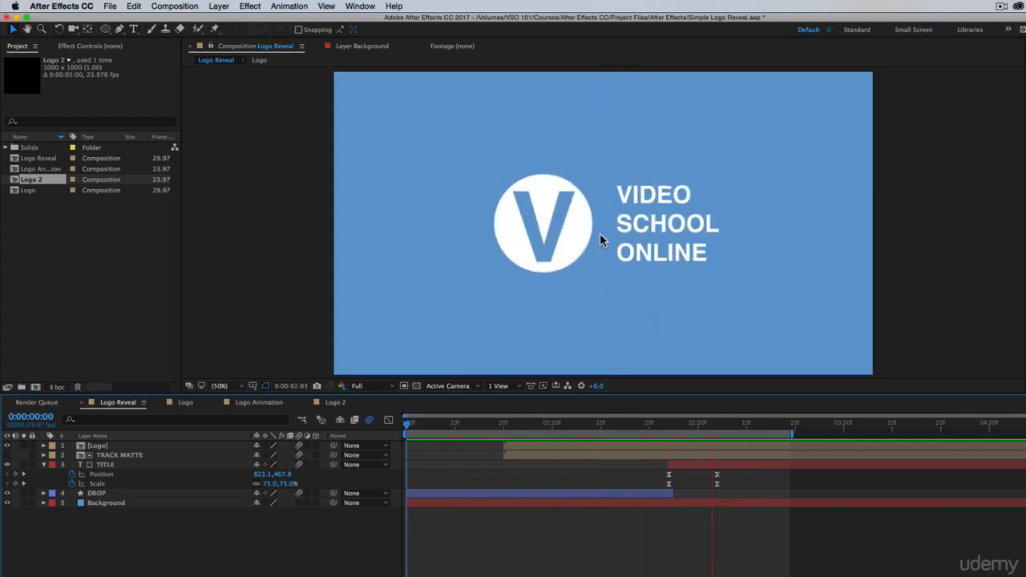
click(258, 401)
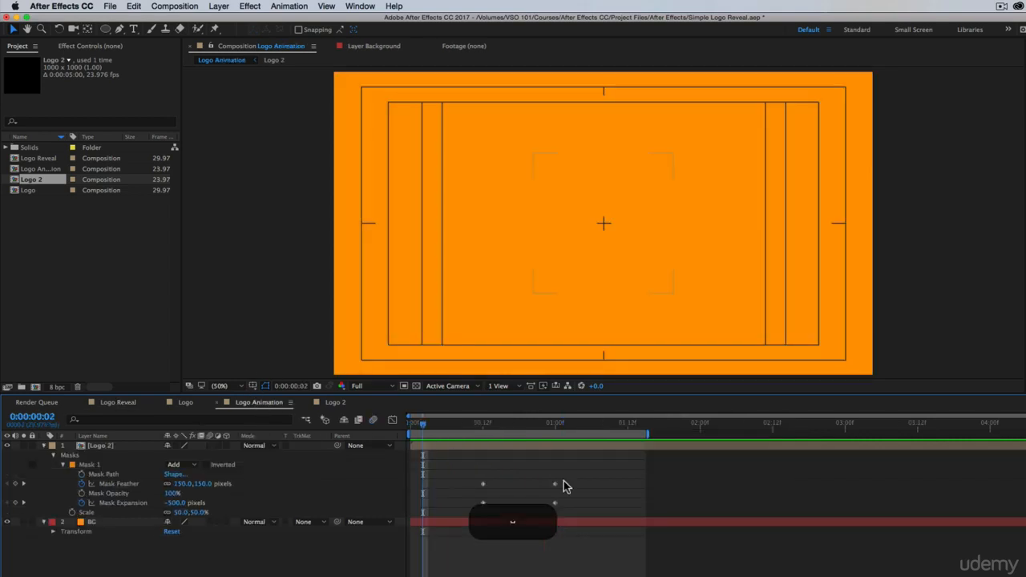
Draw a small white circle as a new shape layer near the composition's centre with the playhead at frame 0
drag(484, 423, 408, 425)
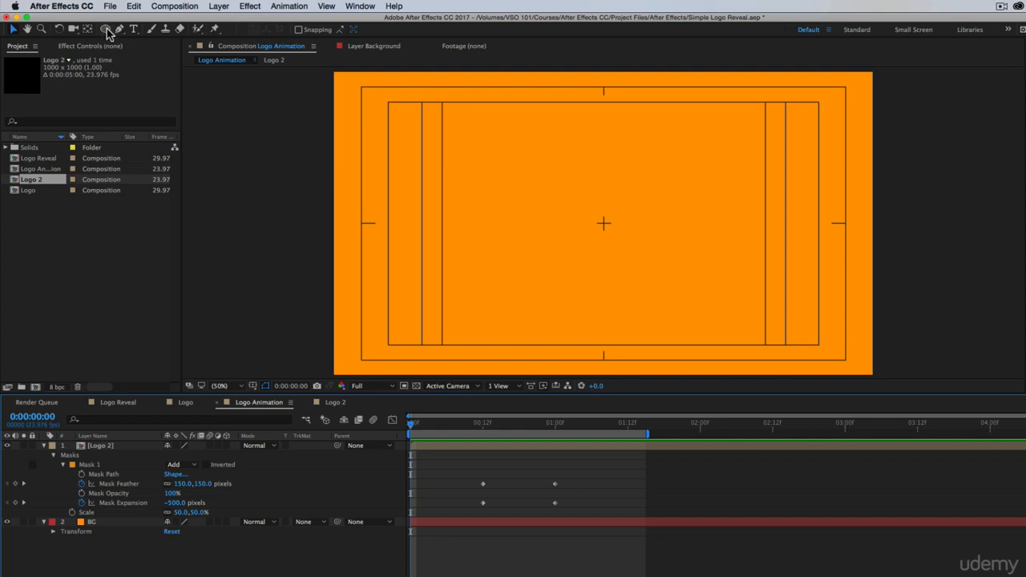
drag(107, 32, 140, 55)
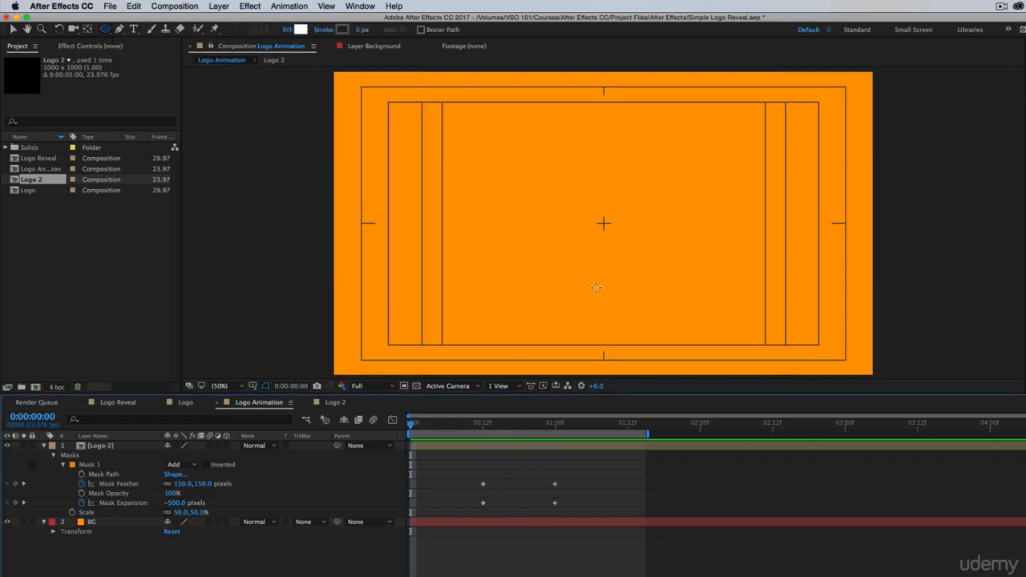
drag(550, 203, 555, 209)
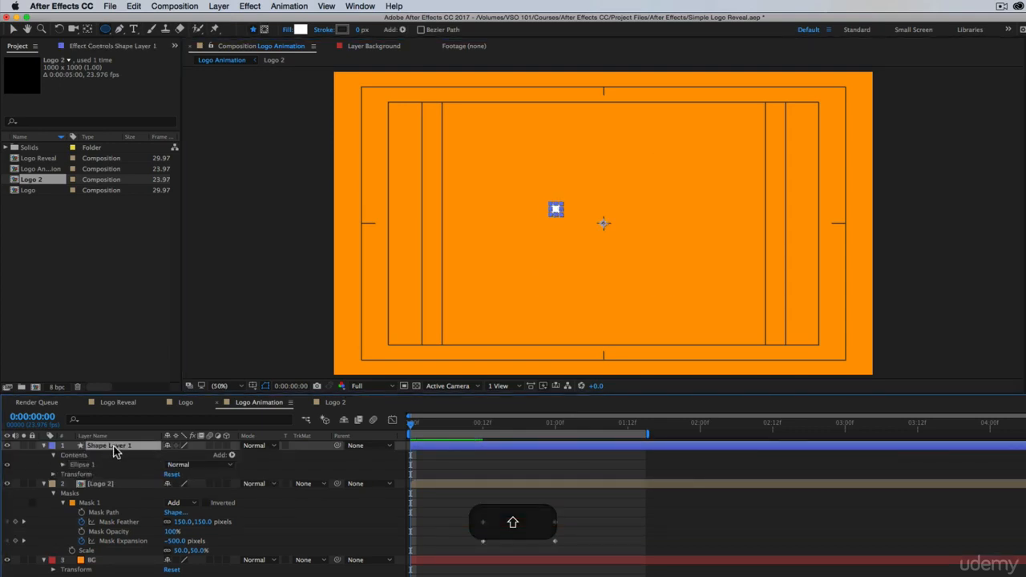
Rename the new circle shape layer as Drop
key(Return)
text(Drp)
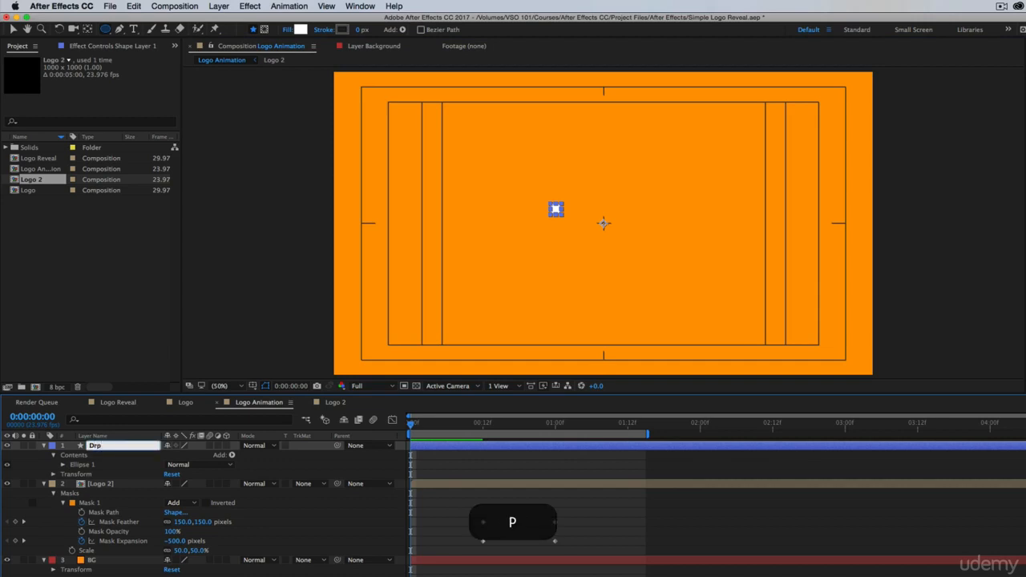
key(BackSpace)
text(op)
key(Return)
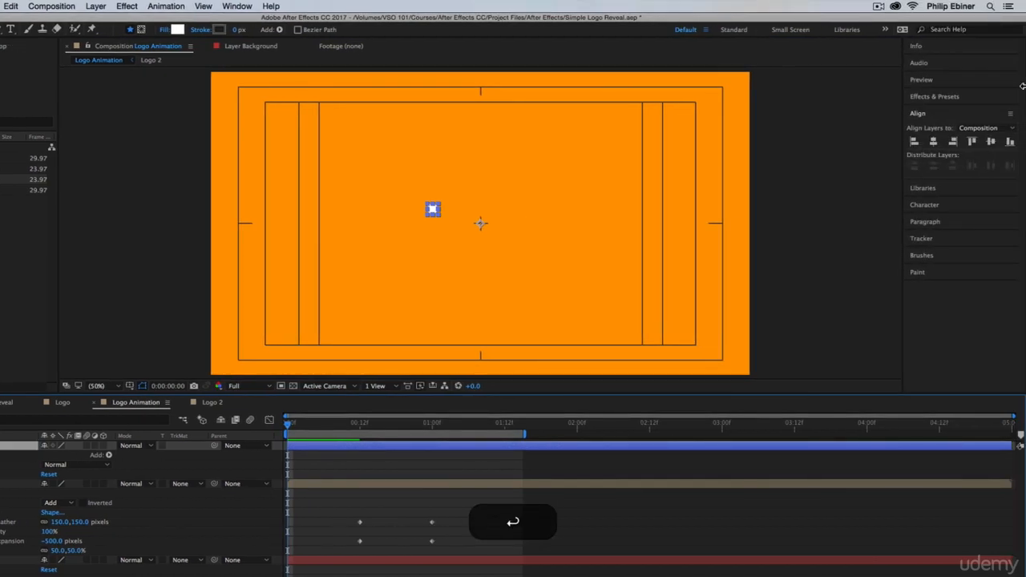
Centre the Drop layer horizontally and vertically in the composition
click(933, 141)
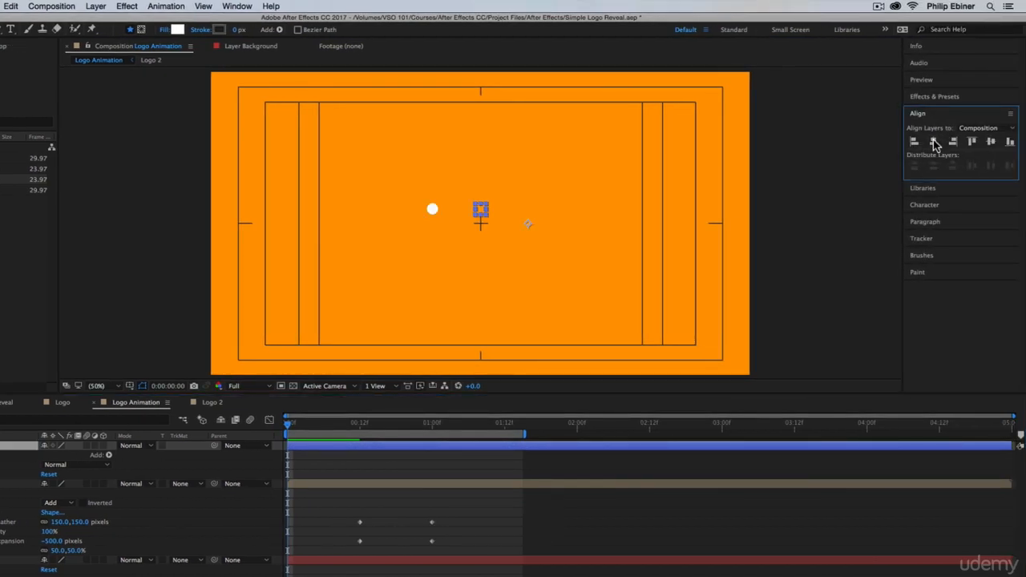
click(991, 142)
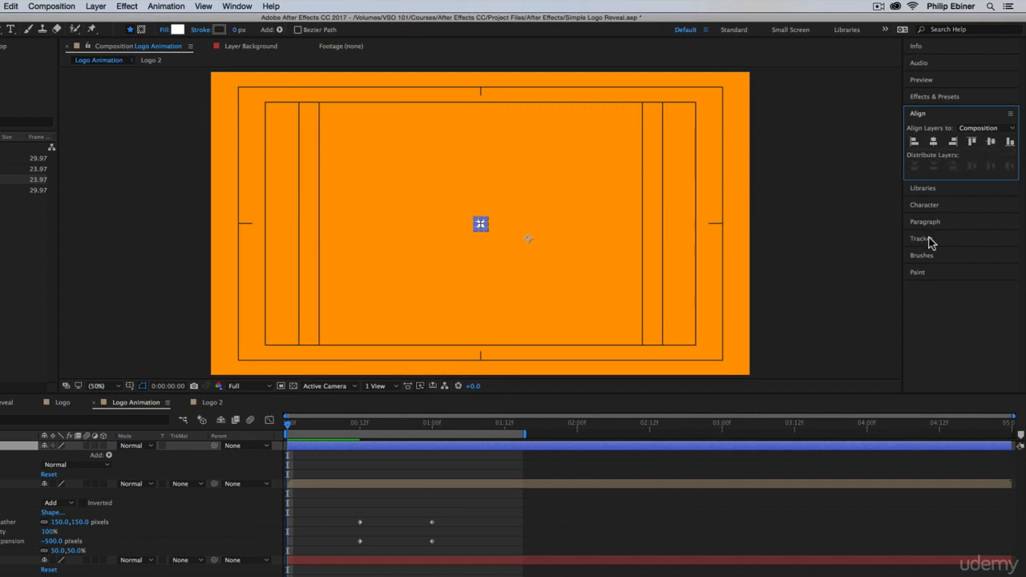
click(314, 491)
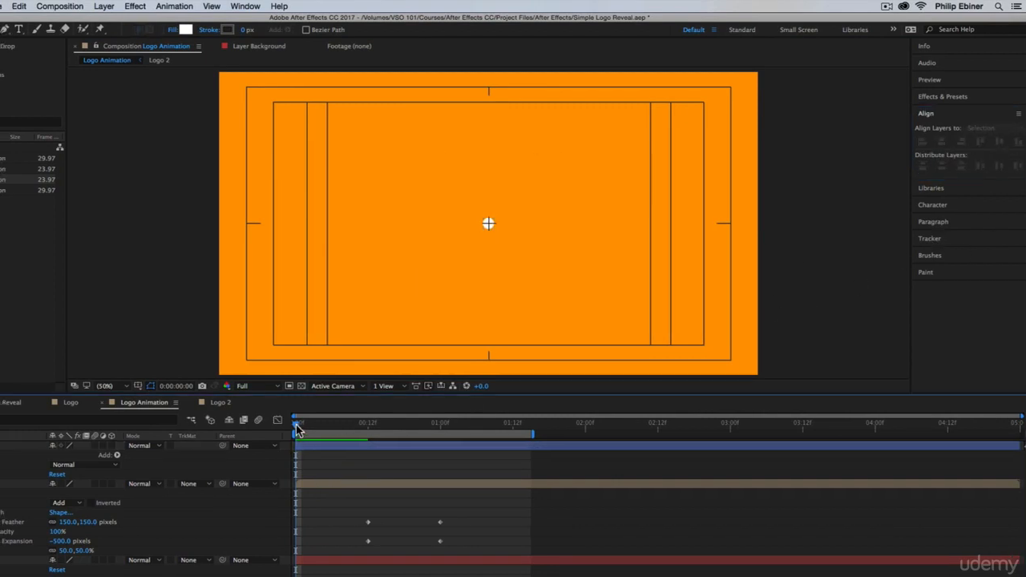
Add a Position keyframe to the Drop layer at frame 12, where the logo mask animation starts
drag(288, 425, 300, 427)
drag(423, 429, 487, 443)
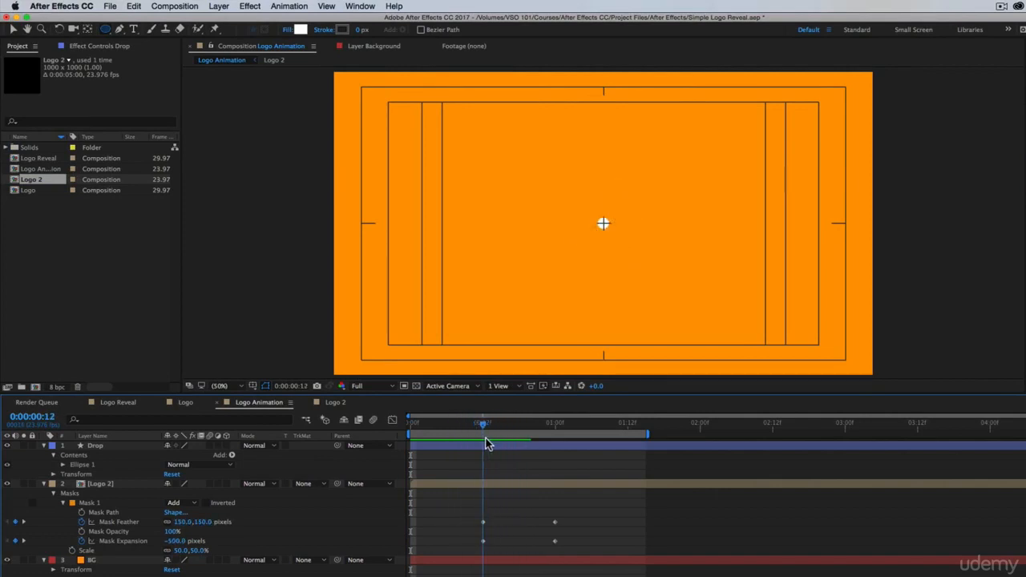
click(495, 444)
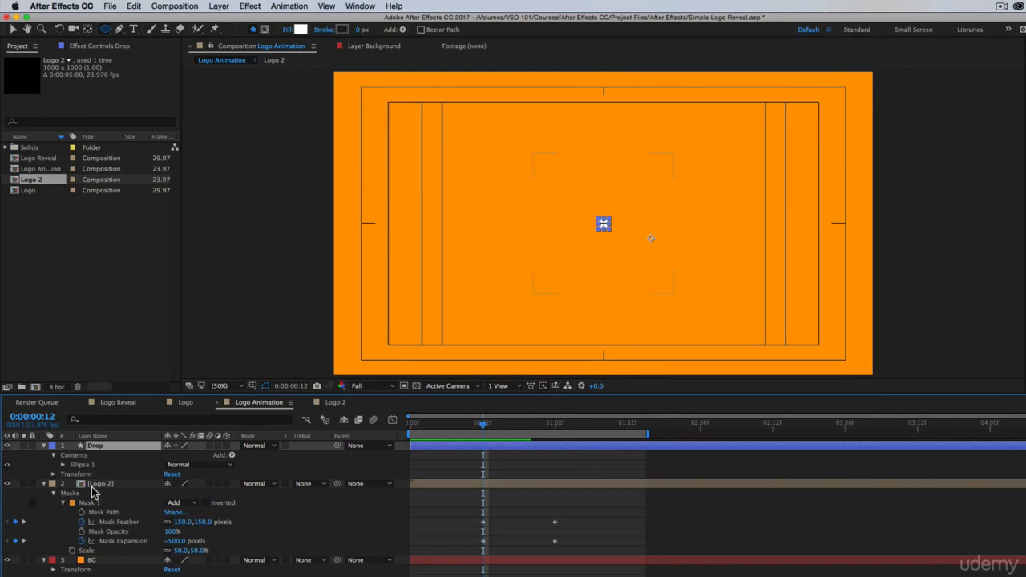
key(p)
click(72, 455)
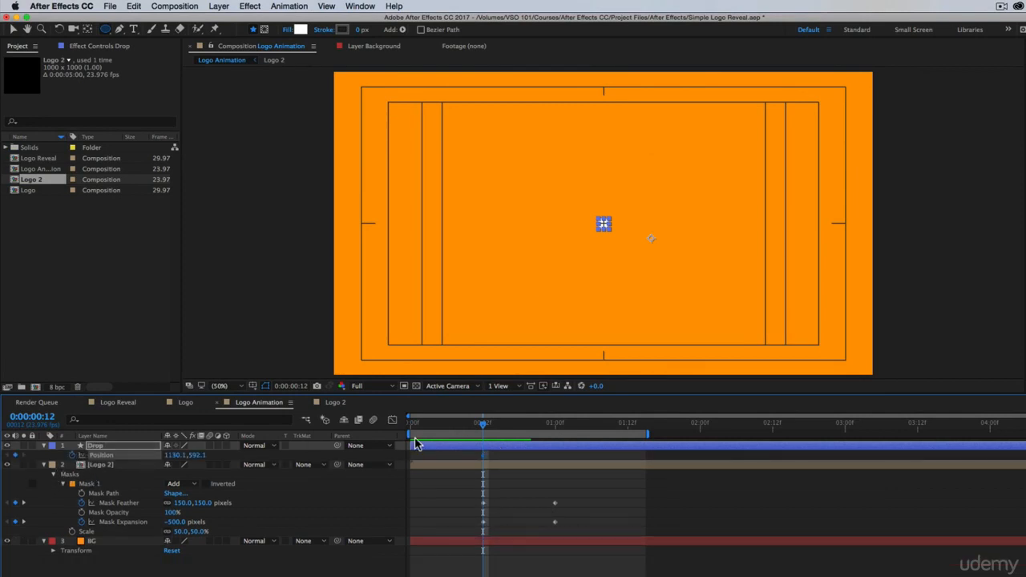
At frame 0, raise the Drop above the composition's upper edge with a Y position of -24.9 and preview the fall
drag(483, 428, 411, 425)
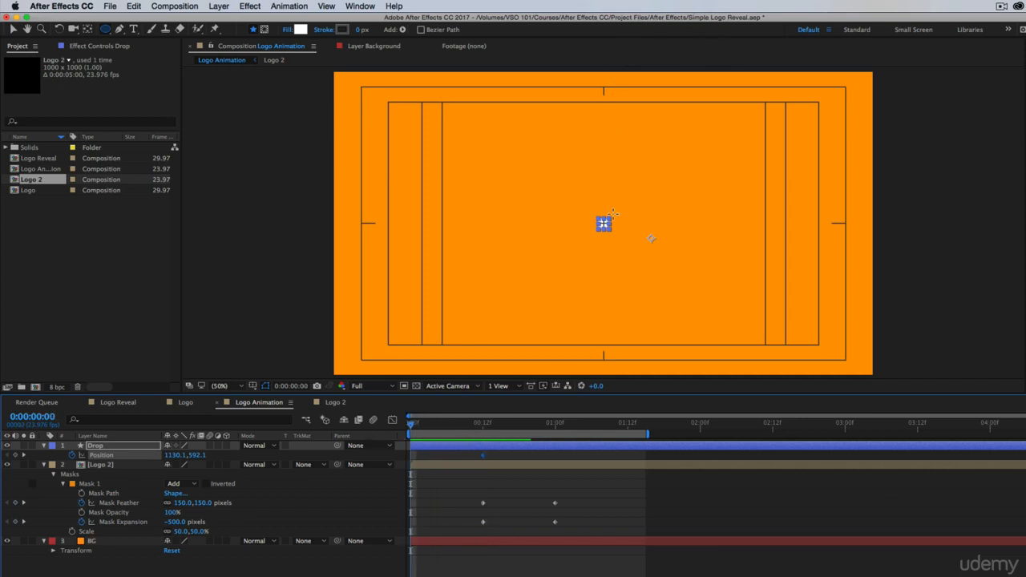
drag(206, 459, 29, 453)
drag(199, 454, 2, 515)
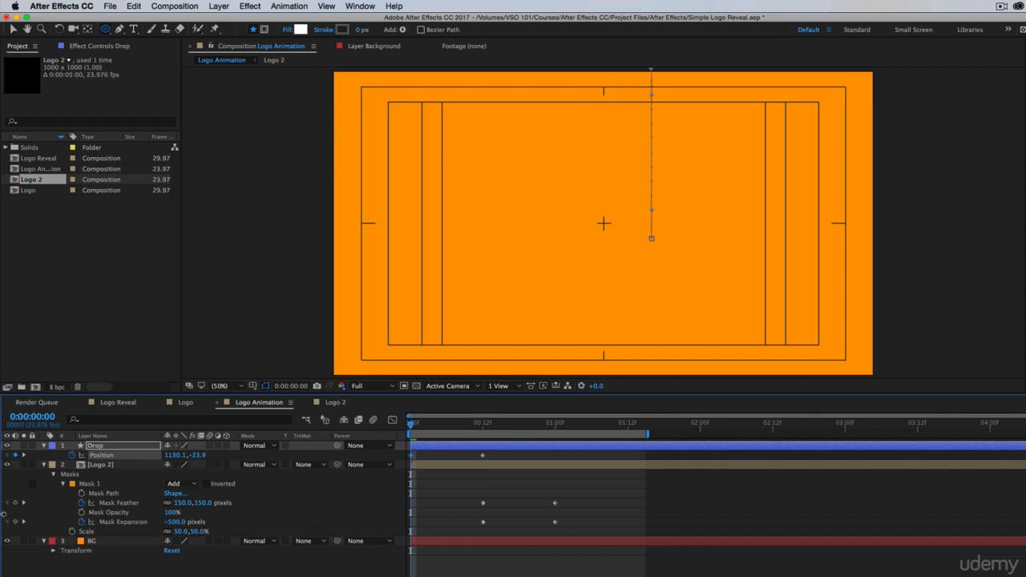
click(568, 490)
key(space)
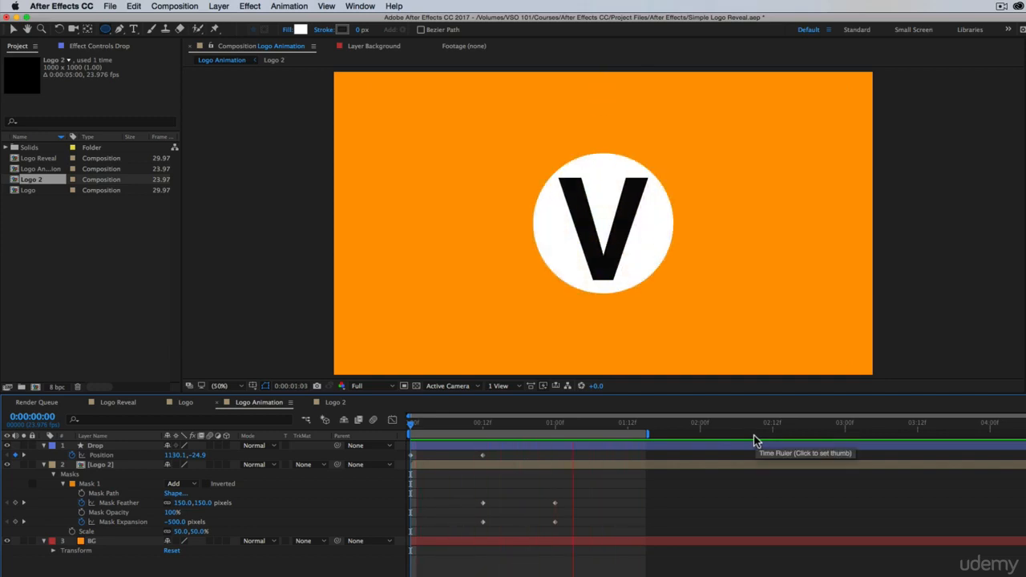
key(space)
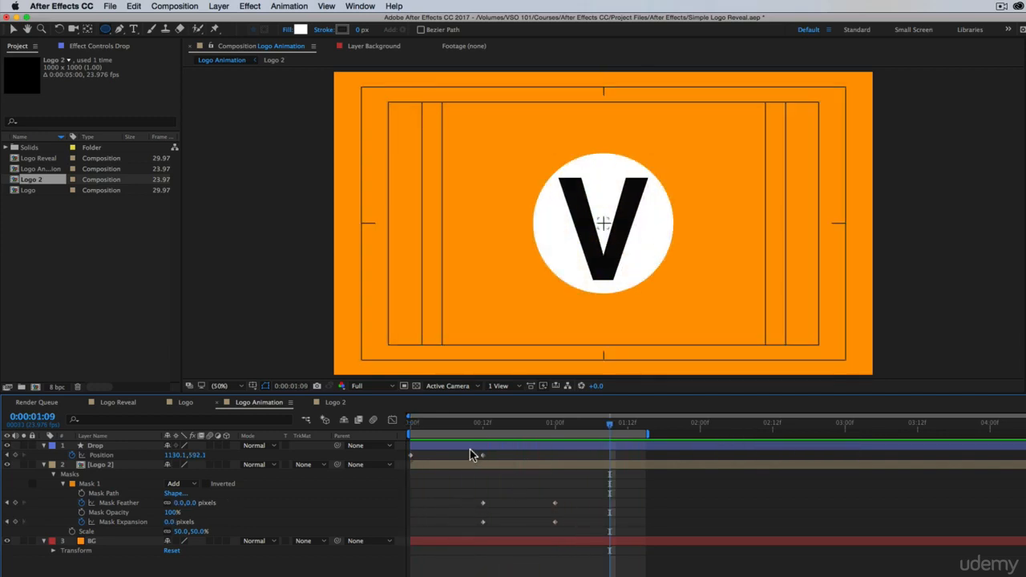
Move the Drop's landing keyframe to 01:00 and shift the Logo 2 layer to start at frame 12, previewing the timing
drag(484, 456, 555, 456)
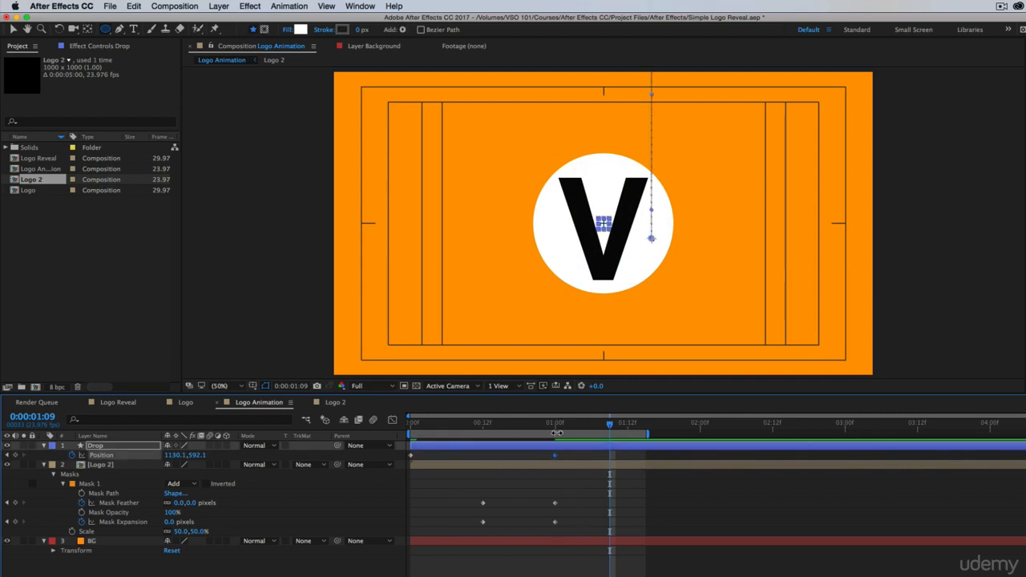
key(space)
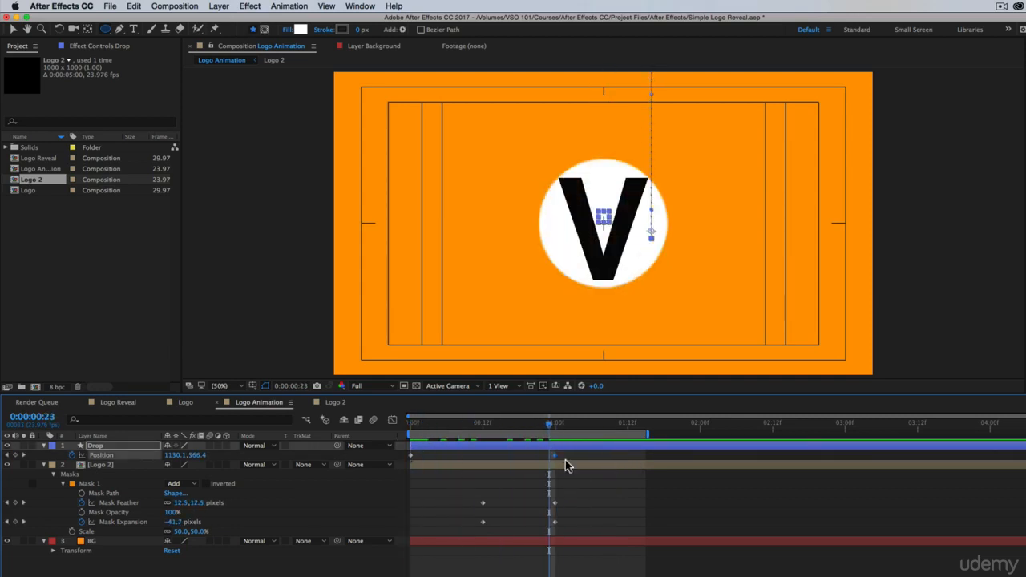
drag(573, 466, 646, 465)
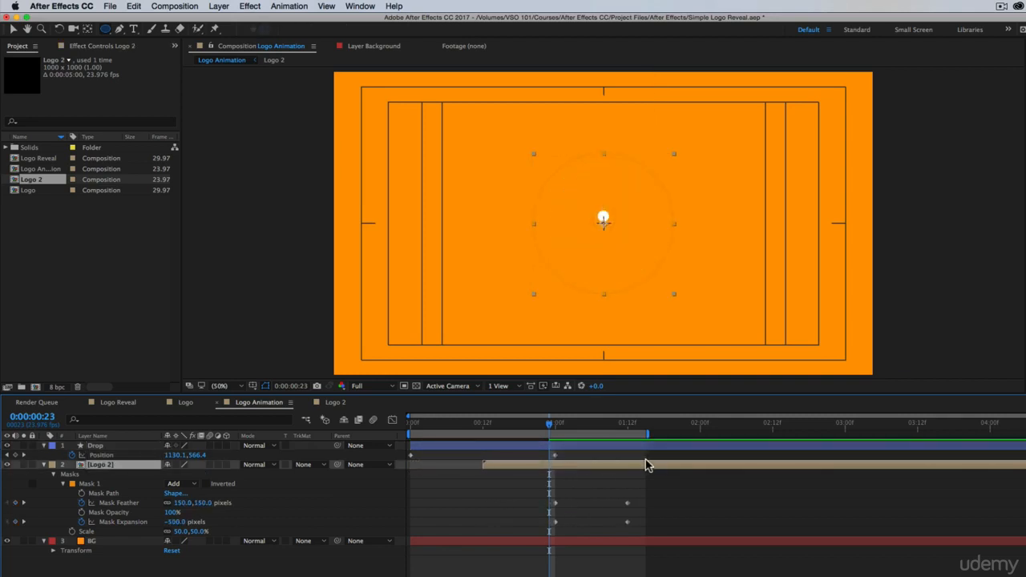
key(space)
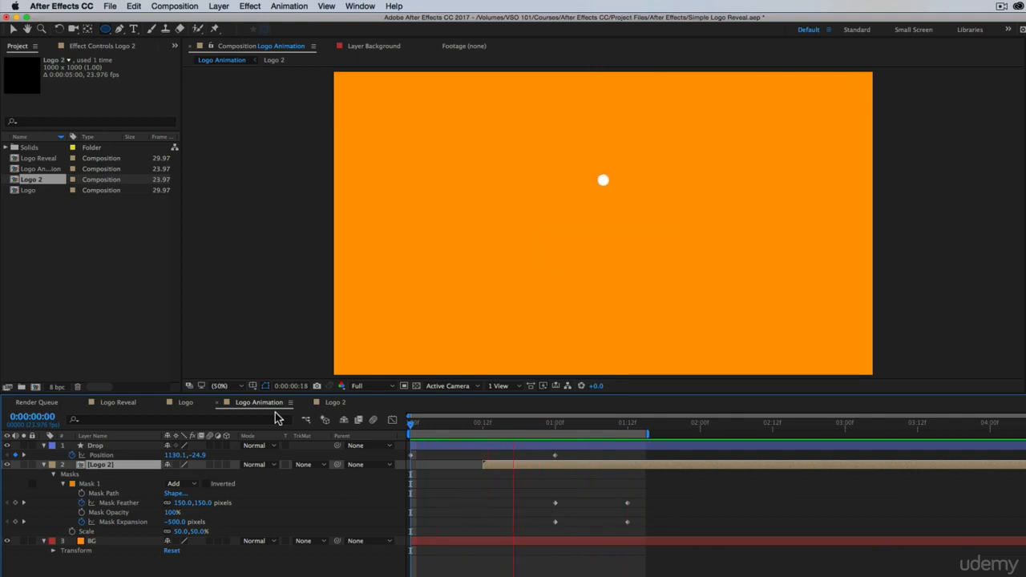
key(apostrophe)
Apply Easy Ease to all Drop position and Logo 2 mask keyframes and preview the animation
drag(636, 529, 394, 450)
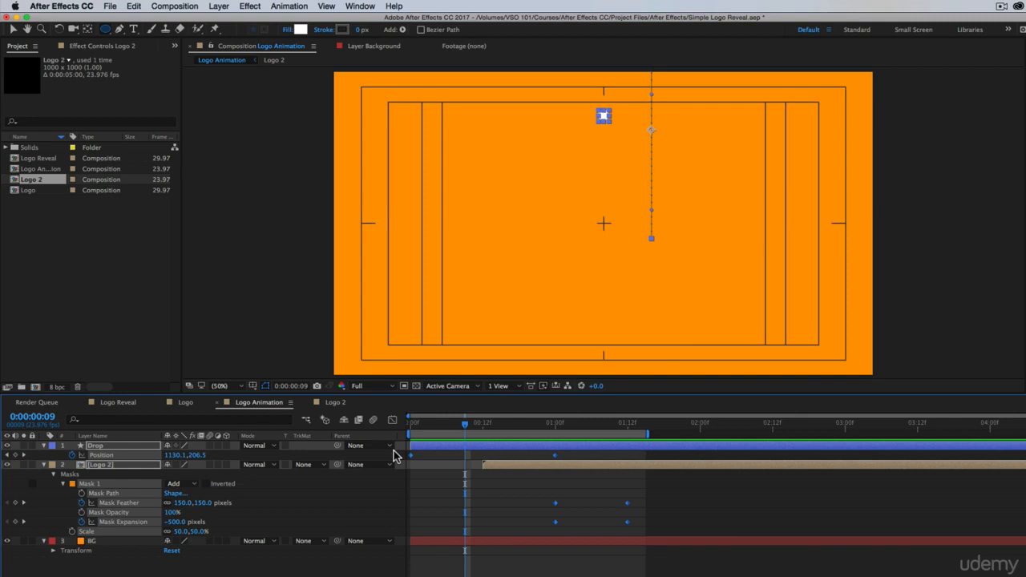
key(F9)
key(space)
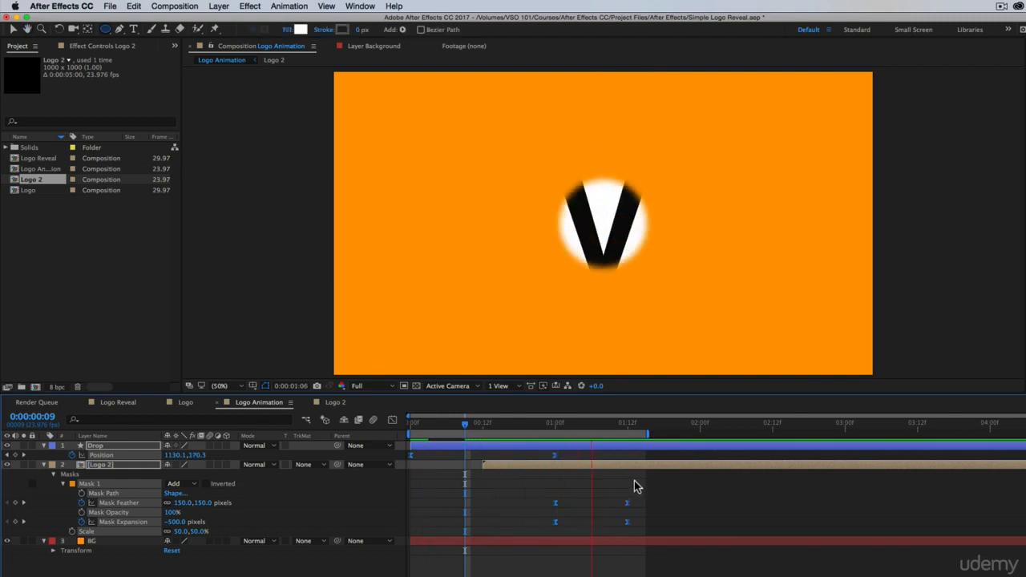
key(')
Shift the Logo 2 layer a few frames earlier to start at about frame 9, previewing the overlap with the drop
click(548, 428)
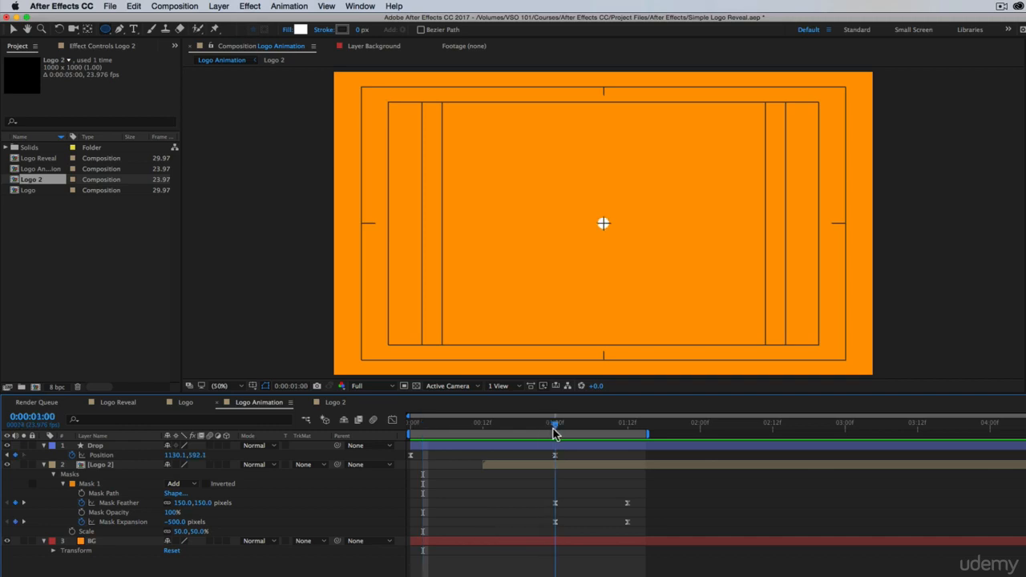
click(581, 465)
drag(582, 470, 569, 472)
key(space)
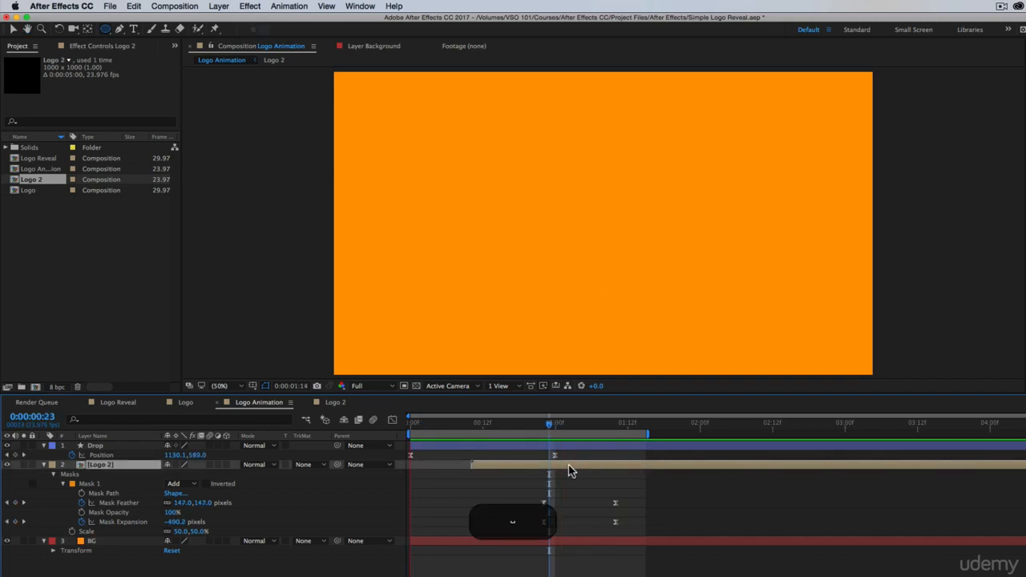
key(space)
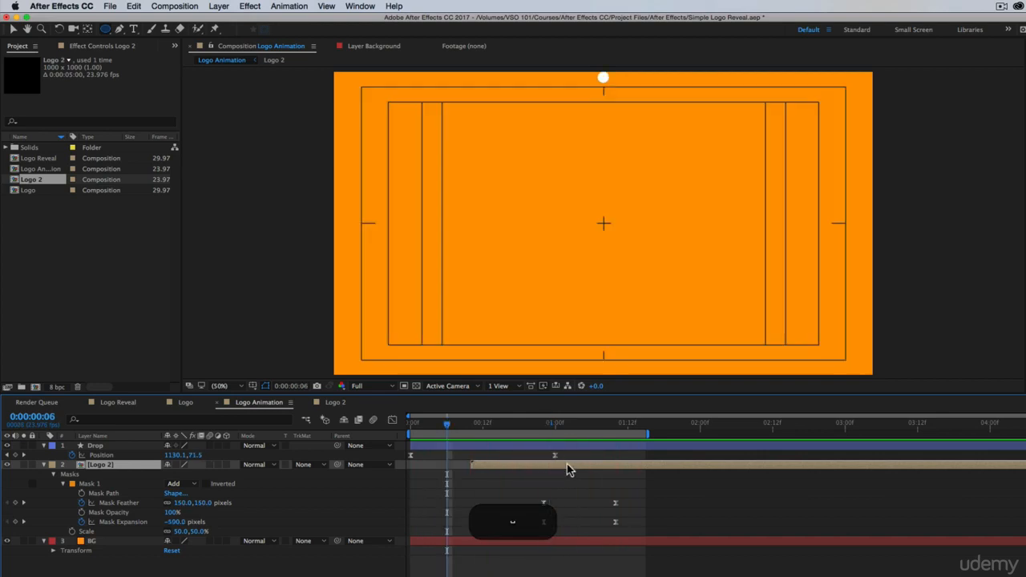
drag(565, 469, 558, 469)
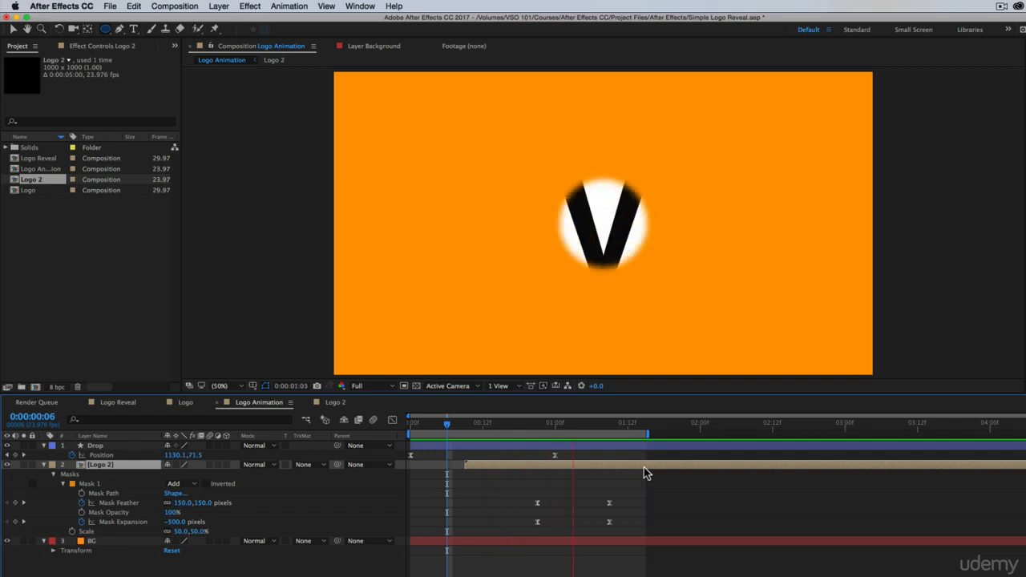
key(space)
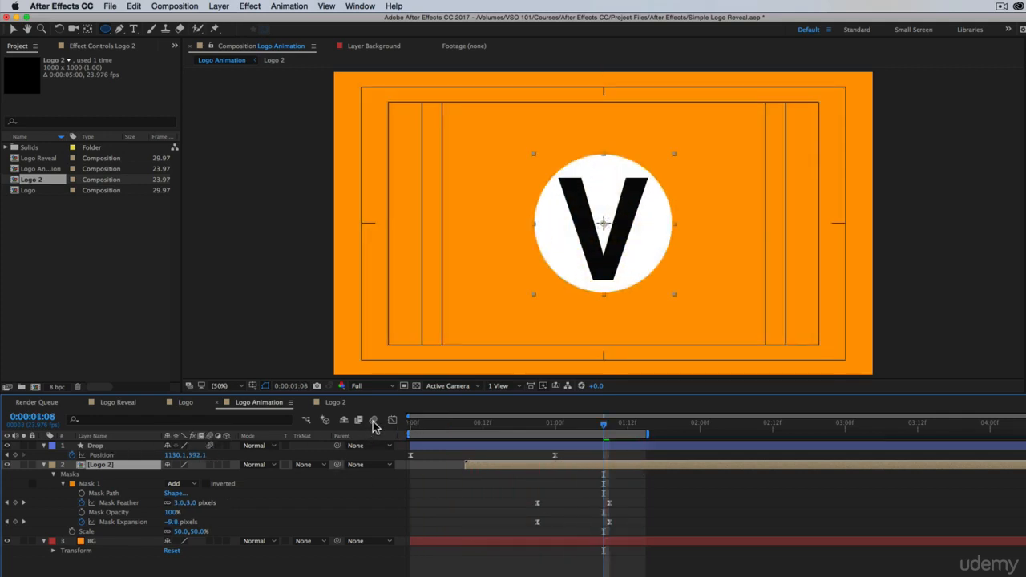
Enable motion blur for the Drop layer and the composition, and place Drop beneath the Logo 2 layer
drag(93, 447, 102, 523)
click(45, 446)
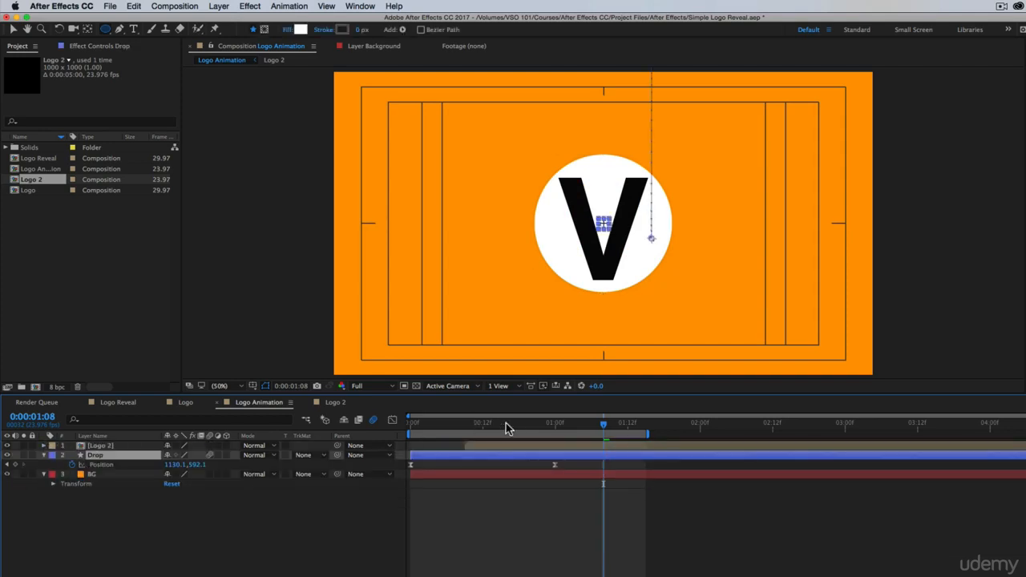
key(space)
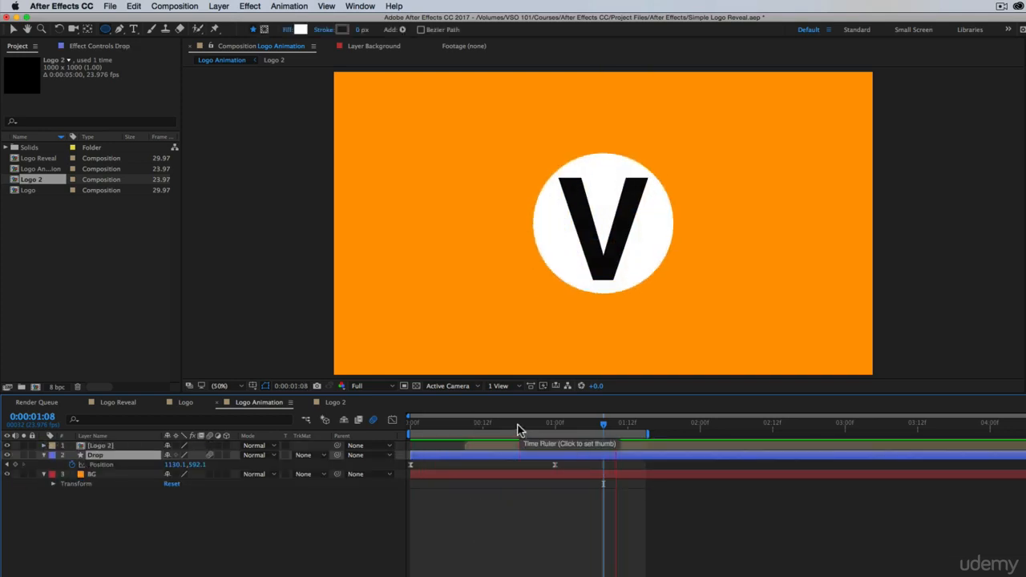
Trim the Drop layer to end at 01:03, check it with Logo 2 briefly hidden, and preview from the start
mouse_move(561, 430)
mouse_down()
mouse_move(539, 429)
mouse_move(574, 428)
mouse_up()
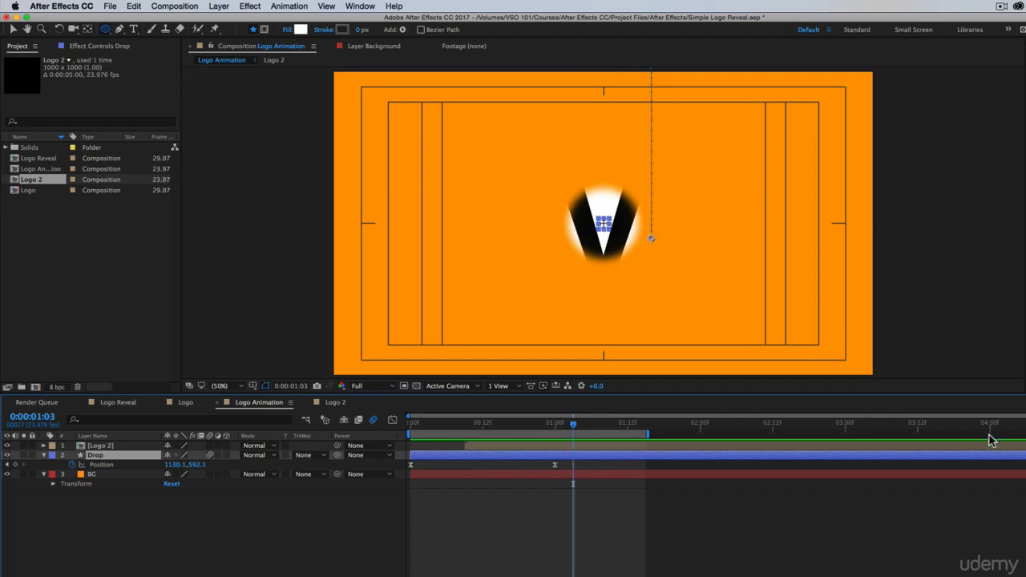
drag(1023, 455, 604, 429)
click(657, 516)
click(7, 445)
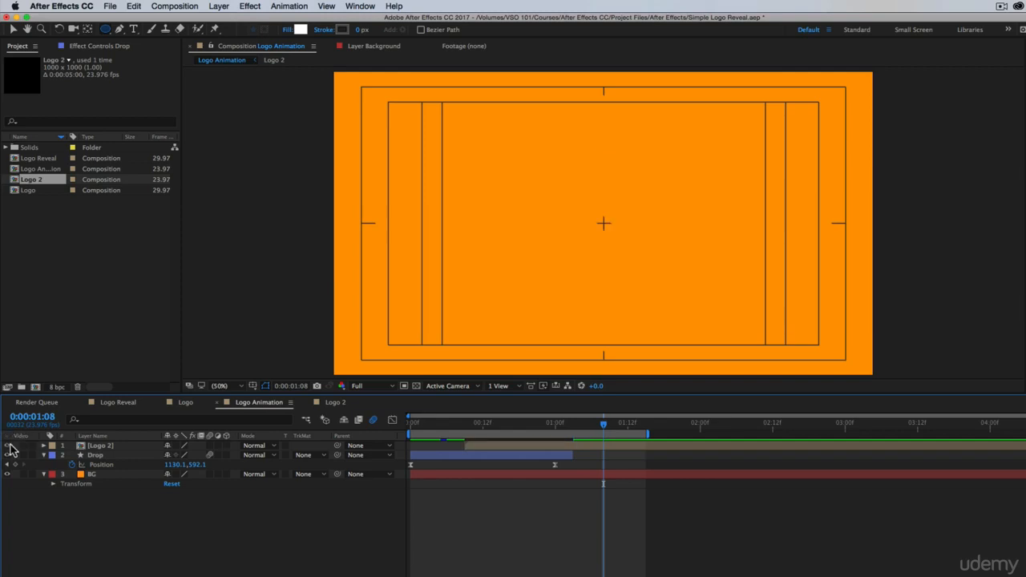
click(7, 445)
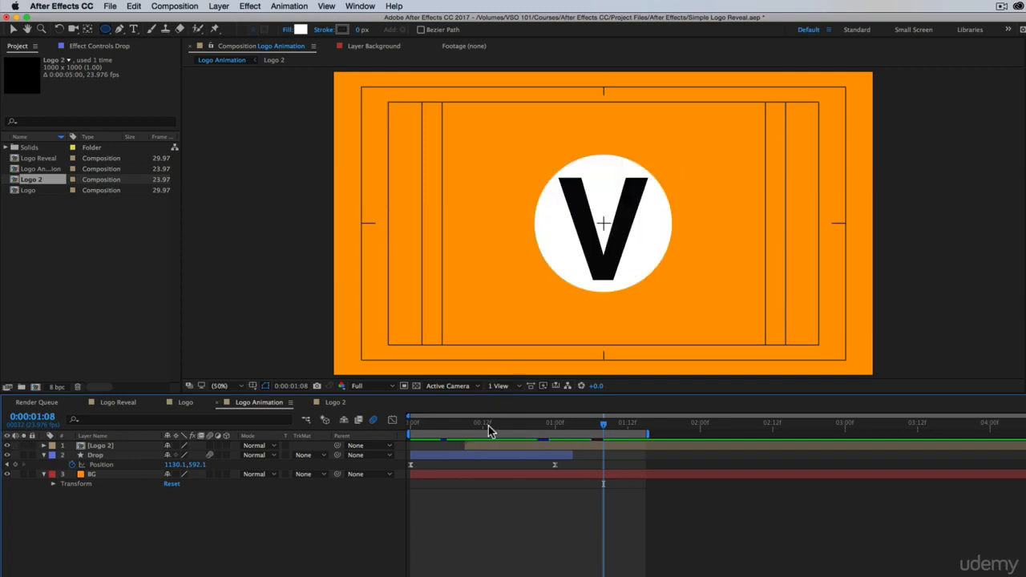
drag(489, 427, 299, 426)
key(space)
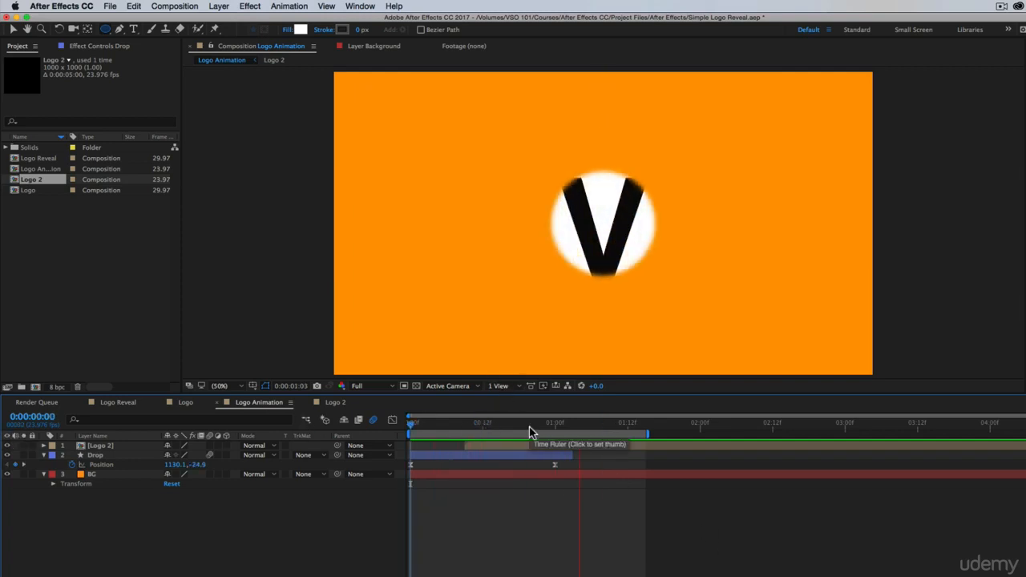
Examine the finished title in the Logo Reveal composition around 02:07 and return to the Logo Animation composition
click(118, 401)
key(space)
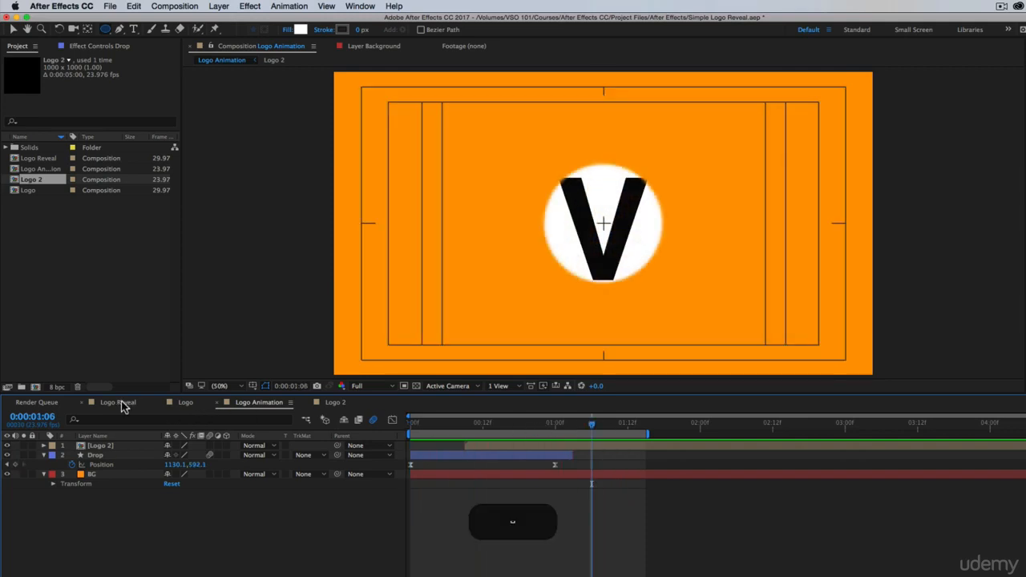
drag(688, 427, 734, 443)
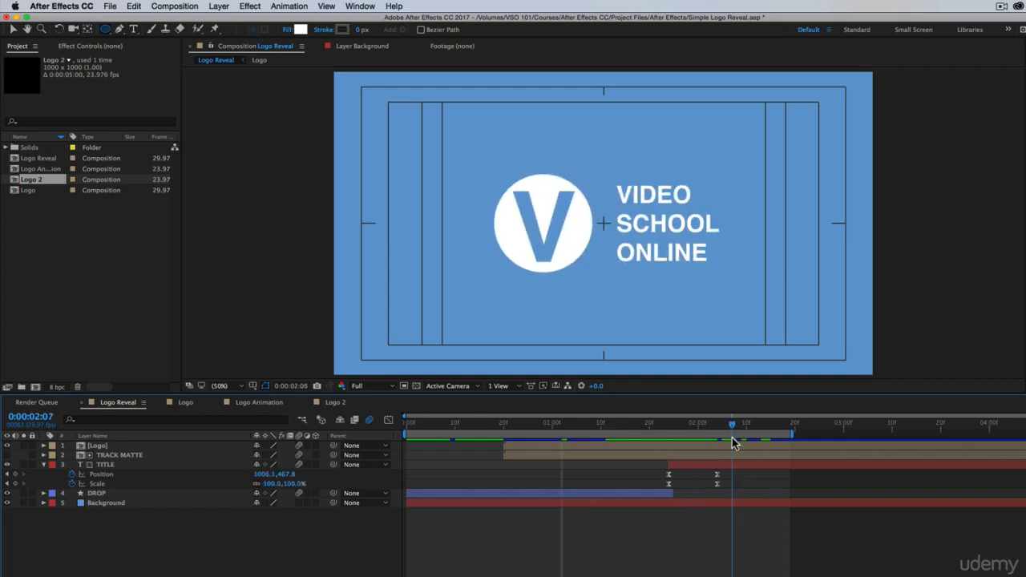
click(259, 401)
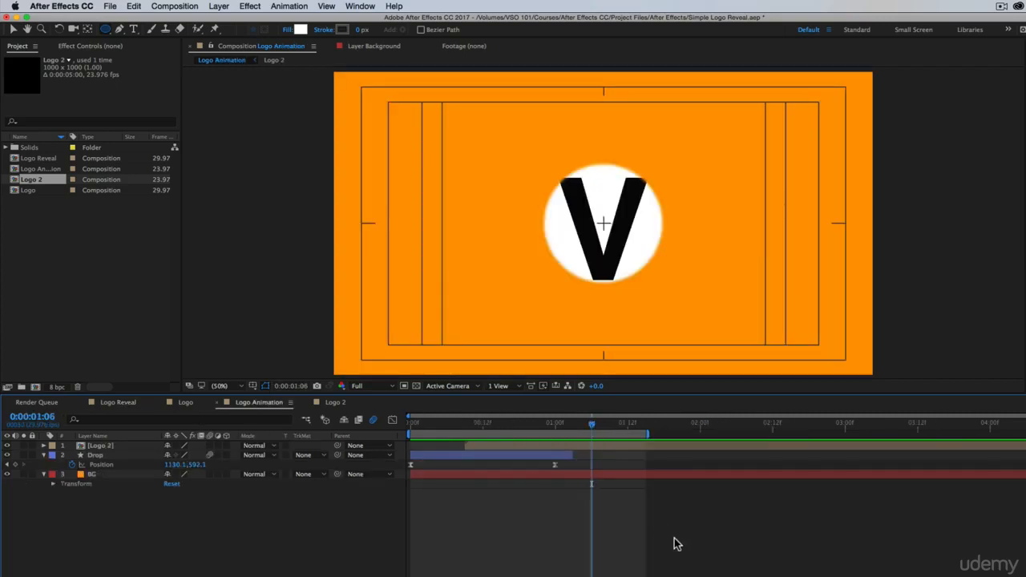
With the playhead at 02:00, add a three-line text layer reading VIDEO, SCHOOL, ONLIN over the logo
drag(594, 429, 687, 429)
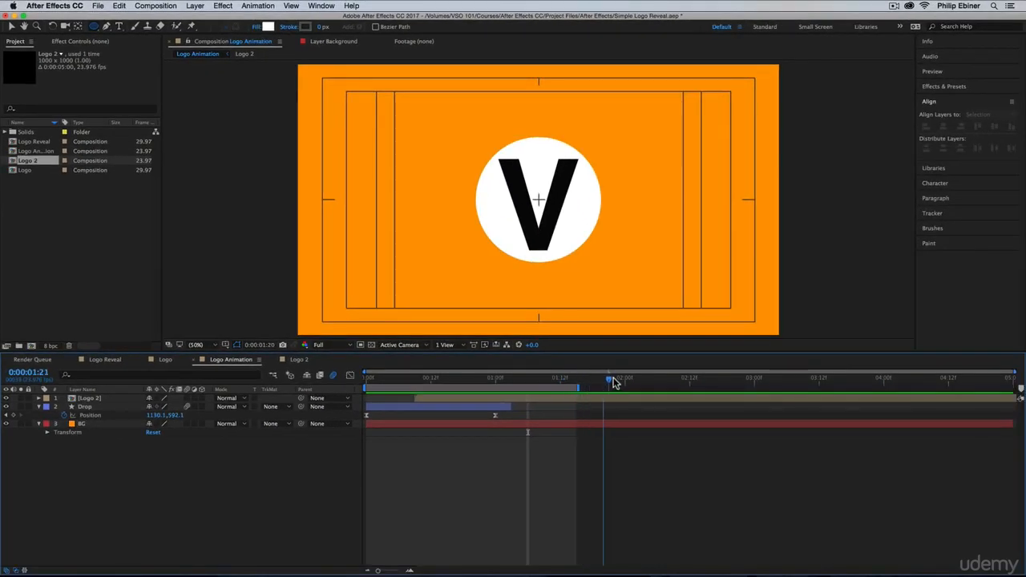
drag(615, 383, 628, 382)
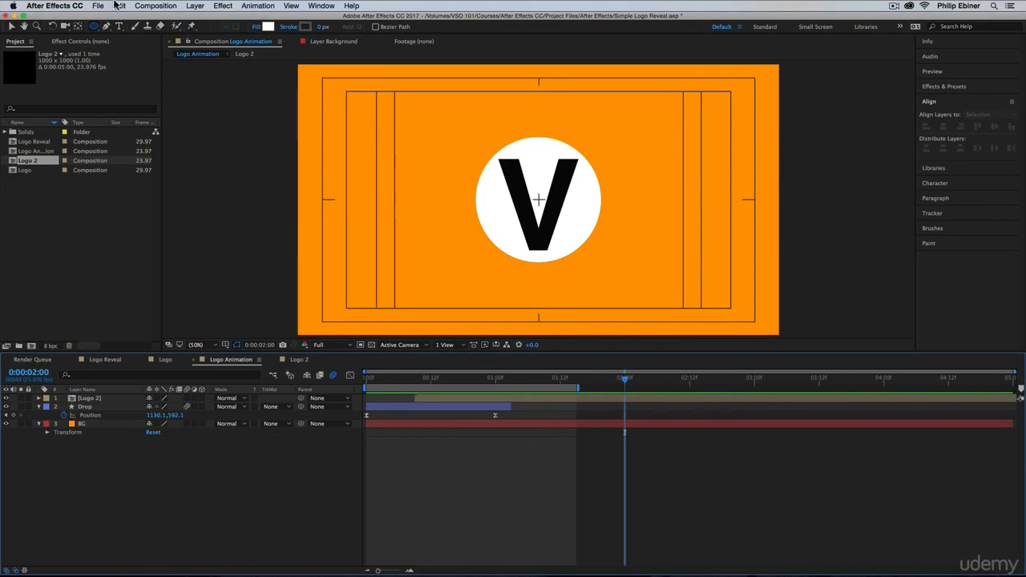
click(120, 26)
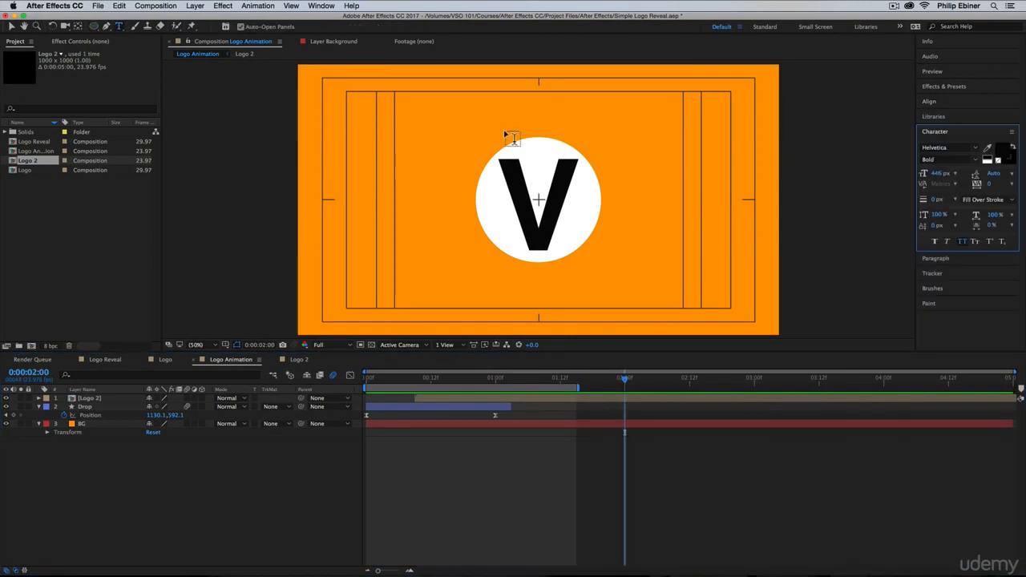
click(605, 169)
text(VIDEO)
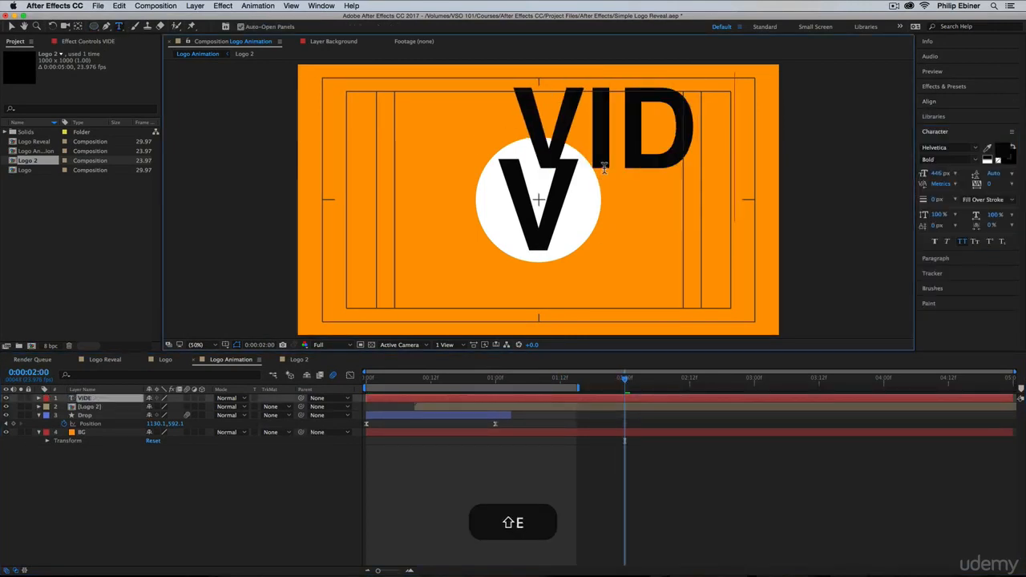
key(shift+Return)
text(SCHOOL ONLIN)
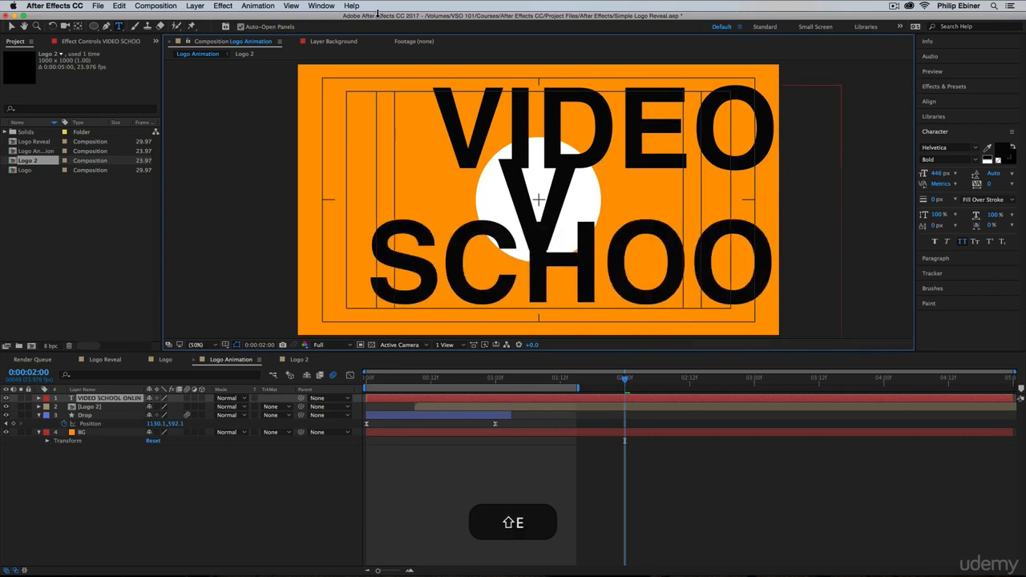
click(11, 26)
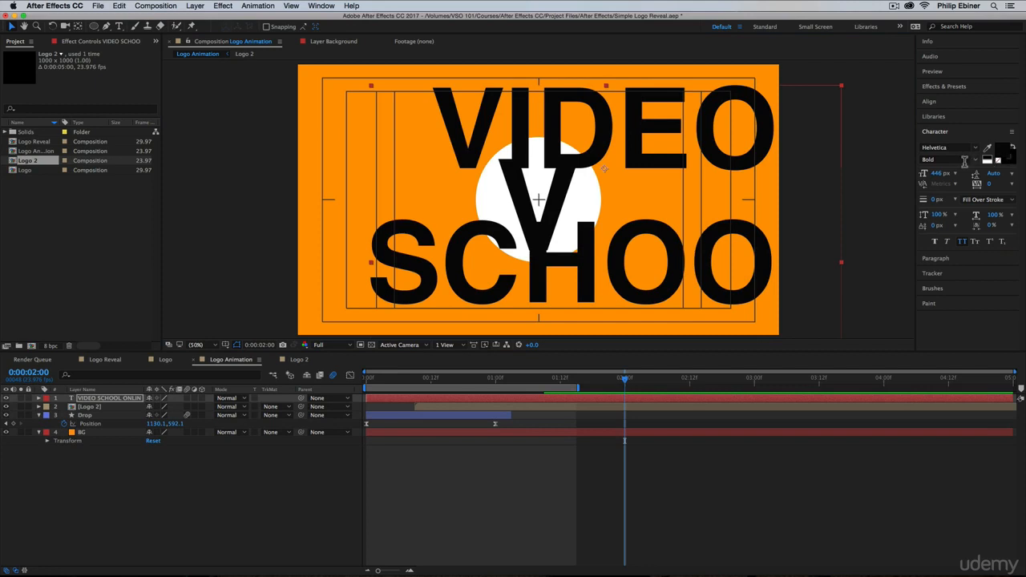
Set the title text's font size to 169 px and tighten its leading to about 143 px
drag(945, 175, 687, 202)
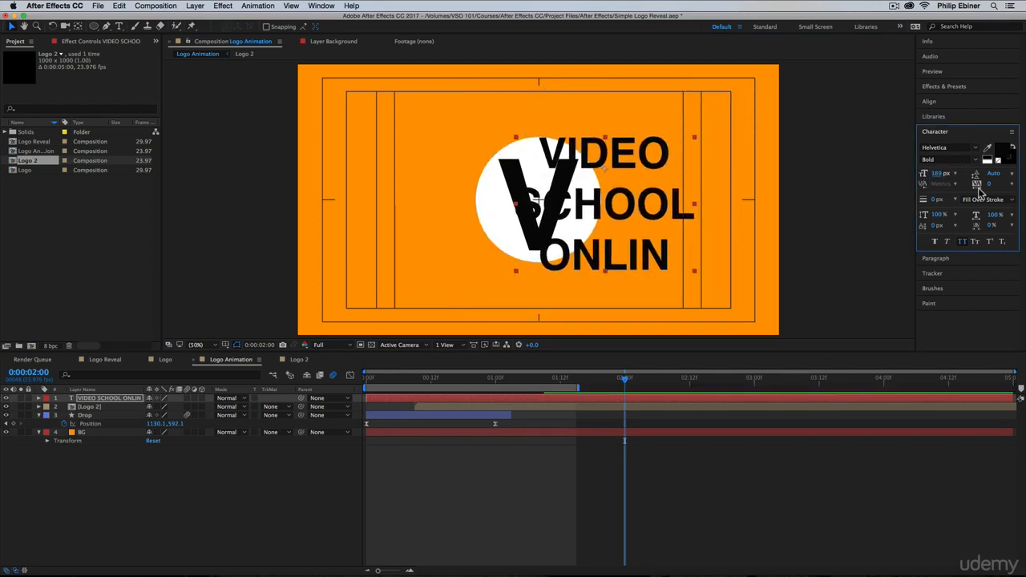
drag(997, 177, 1022, 176)
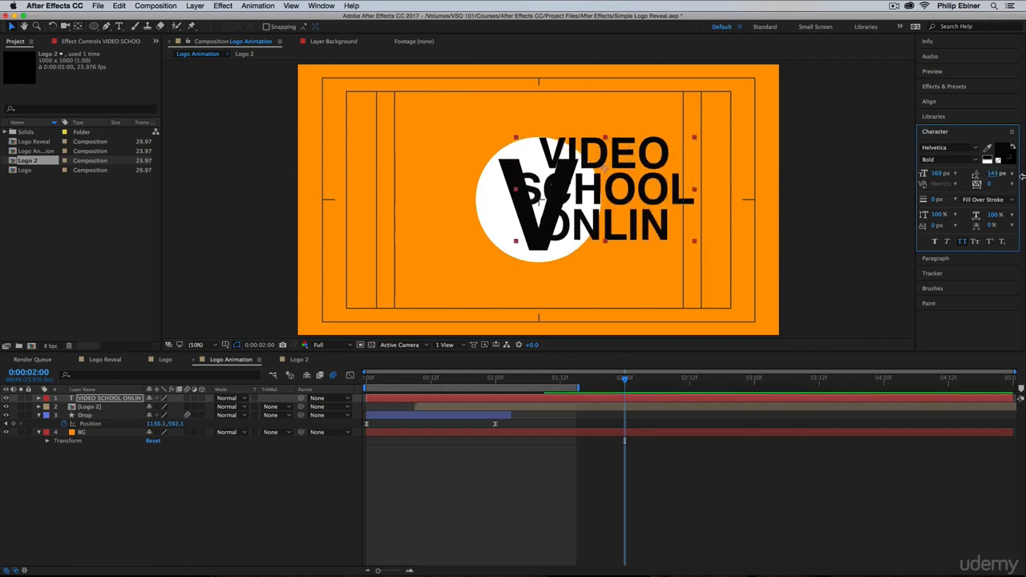
Left-align the title text and change its fill colour to white
click(935, 258)
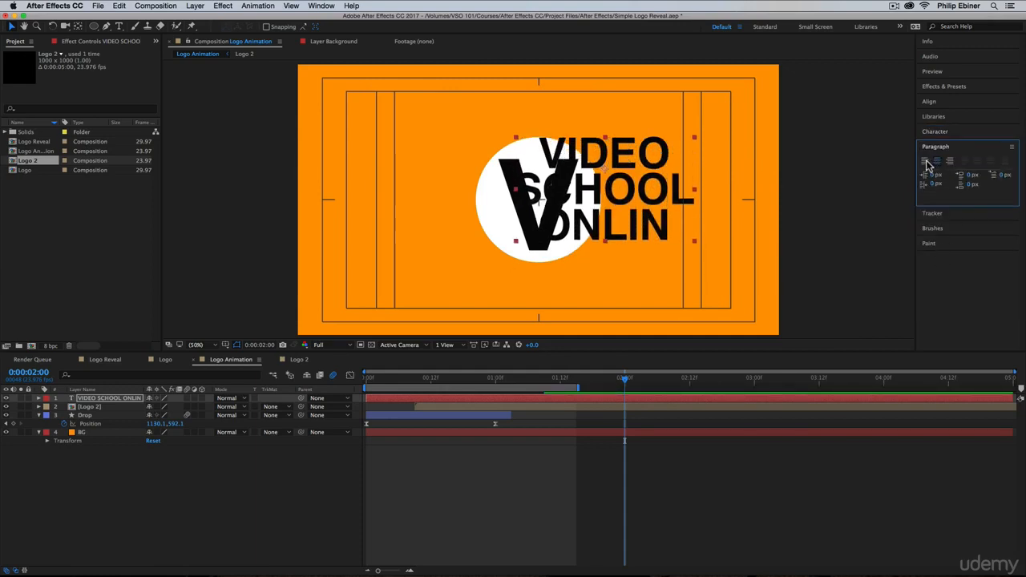
click(927, 163)
click(934, 132)
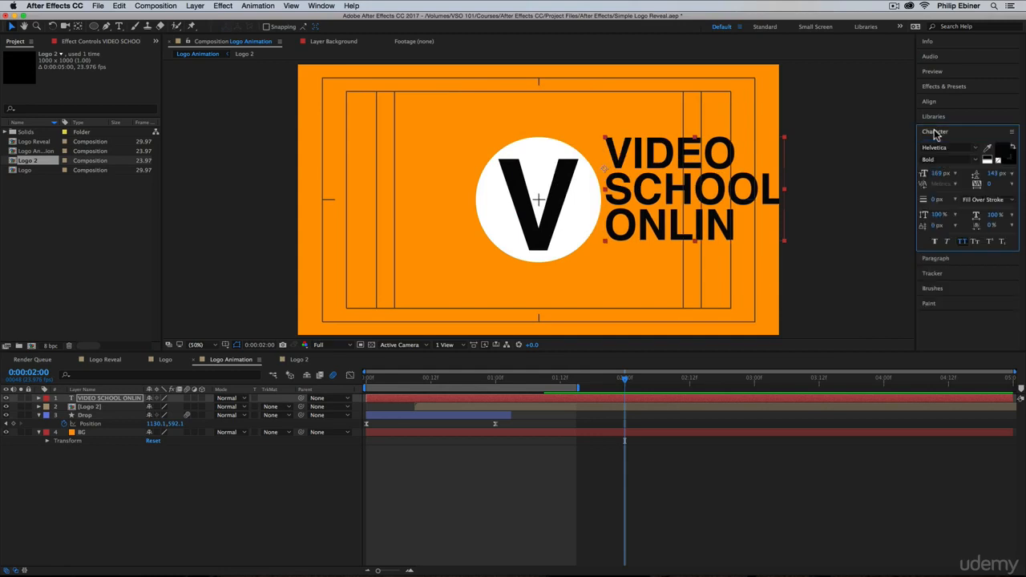
click(995, 152)
drag(739, 234, 576, 170)
click(874, 190)
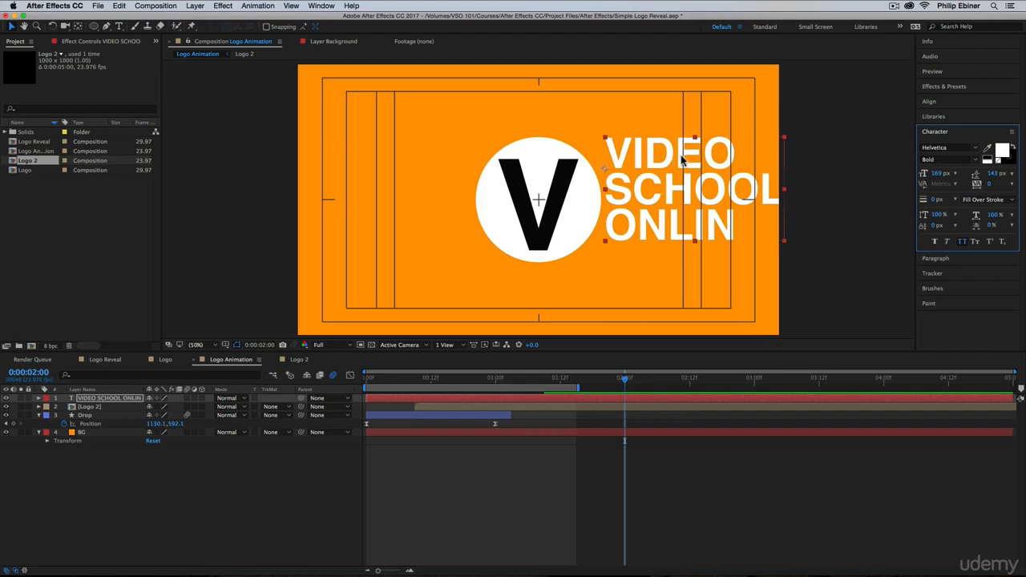
Nudge the title slightly toward the logo and complete its last line to read ONLINE
drag(682, 161, 673, 167)
double_click(662, 198)
click(618, 199)
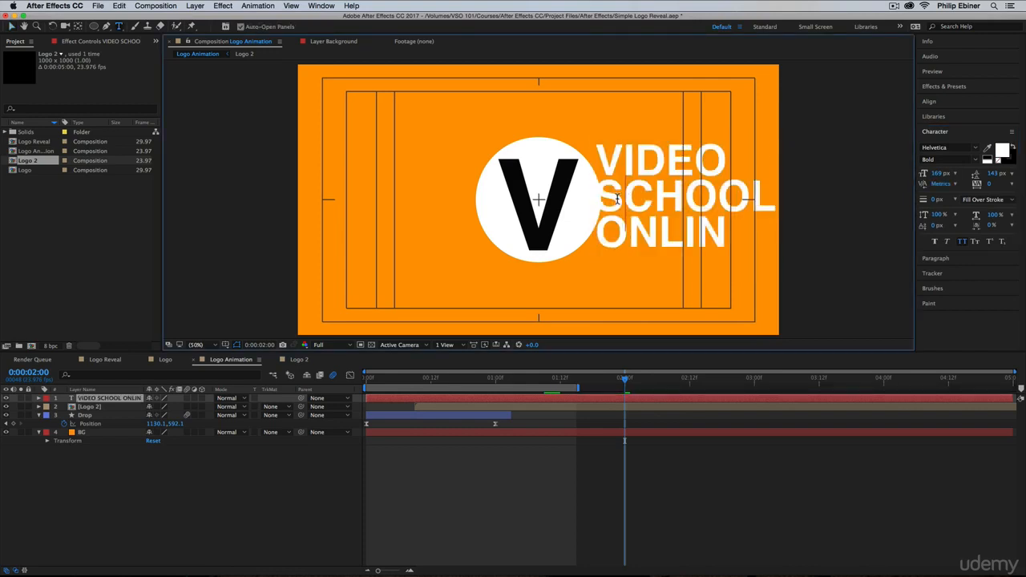
text(E)
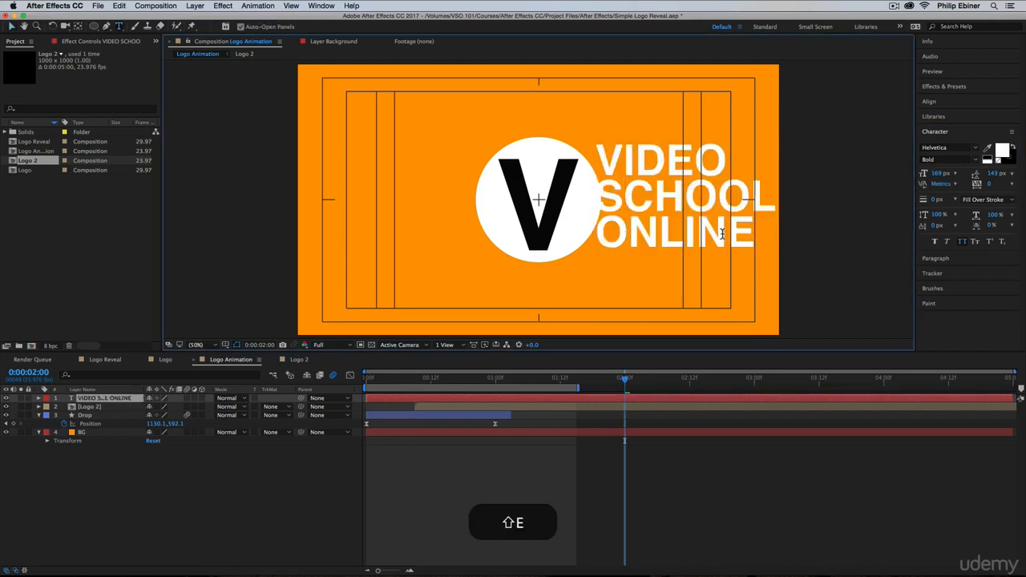
Reduce the whole title's font size to about 139 px and its leading to 117 px
key(super+a)
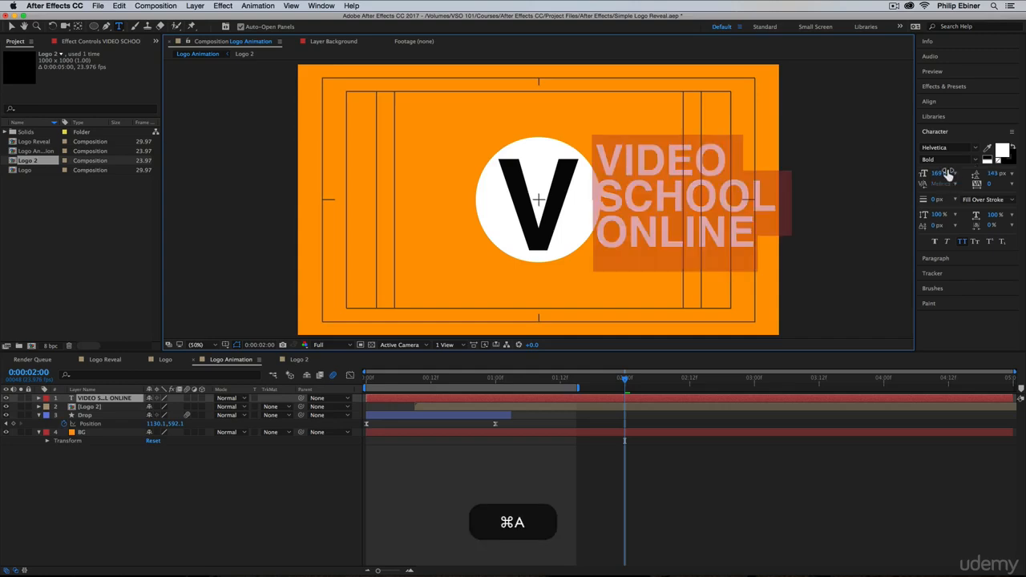
drag(935, 174, 926, 172)
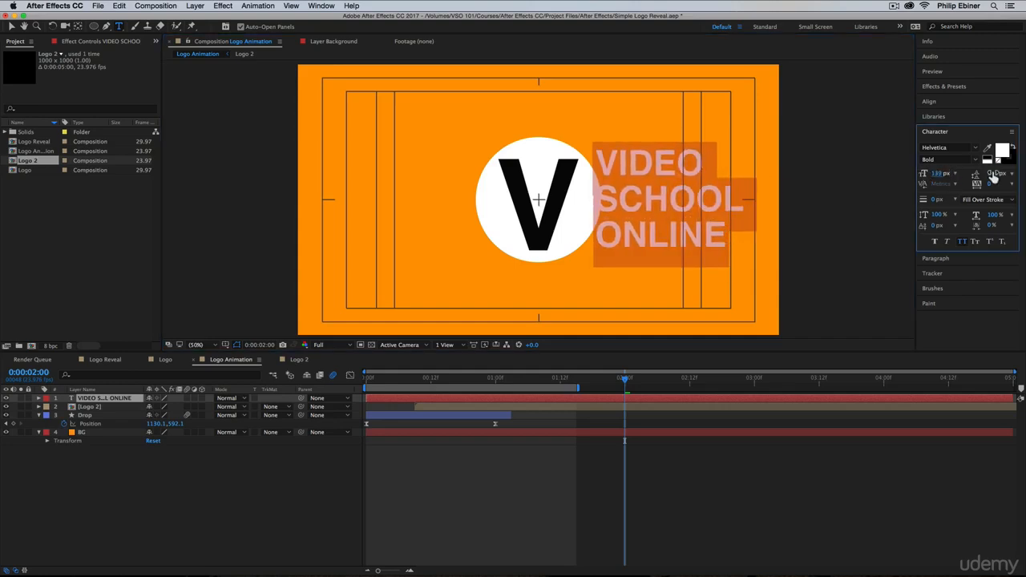
drag(994, 174, 978, 173)
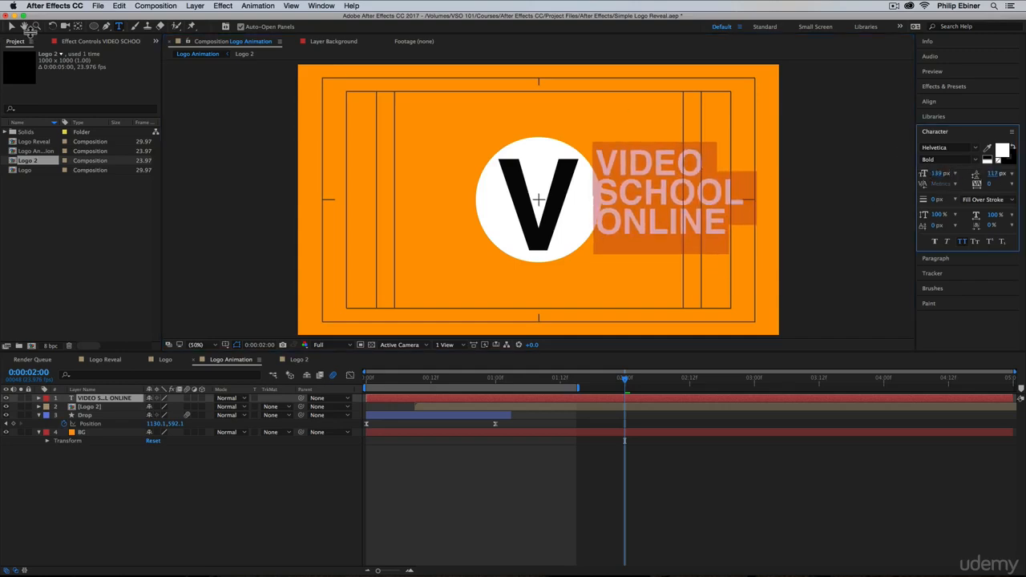
Move the title left to start near the composition's centre and align it vertically to the composition
click(13, 26)
drag(656, 186, 602, 184)
click(939, 105)
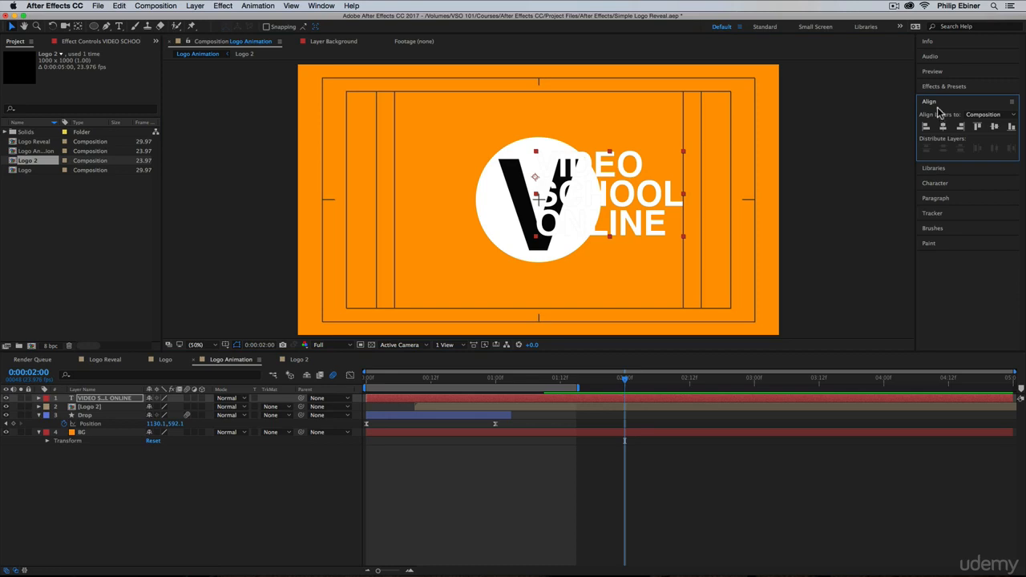
click(994, 126)
drag(622, 203, 629, 202)
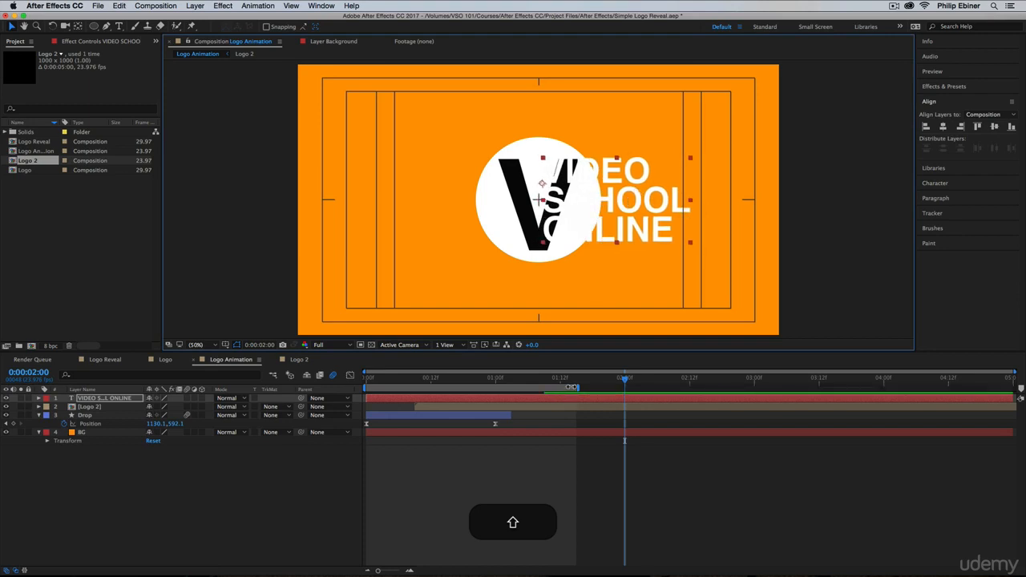
Extend the end of the Logo Animation work area to about 02:09
drag(574, 387, 499, 385)
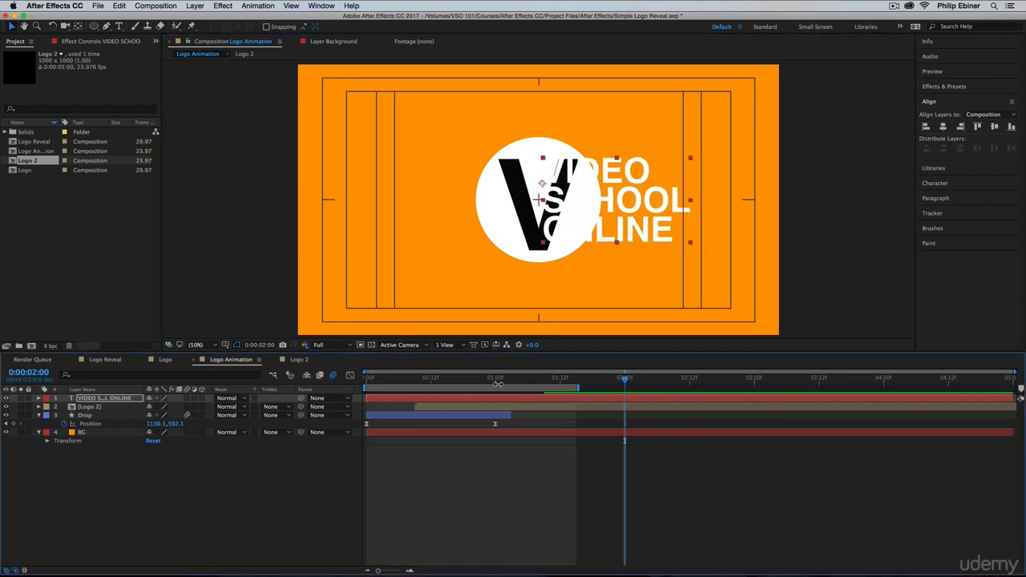
drag(583, 388, 674, 388)
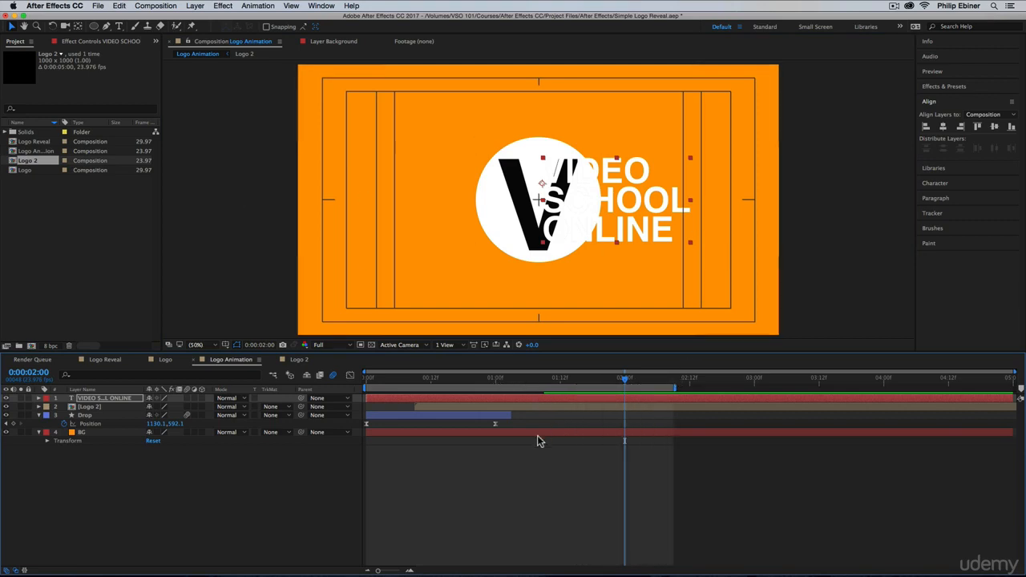
At 01:12, add starting Scale and Position keyframes to the Logo 2 layer
mouse_move(549, 383)
mouse_down()
mouse_move(566, 383)
mouse_move(490, 383)
mouse_move(560, 383)
mouse_up()
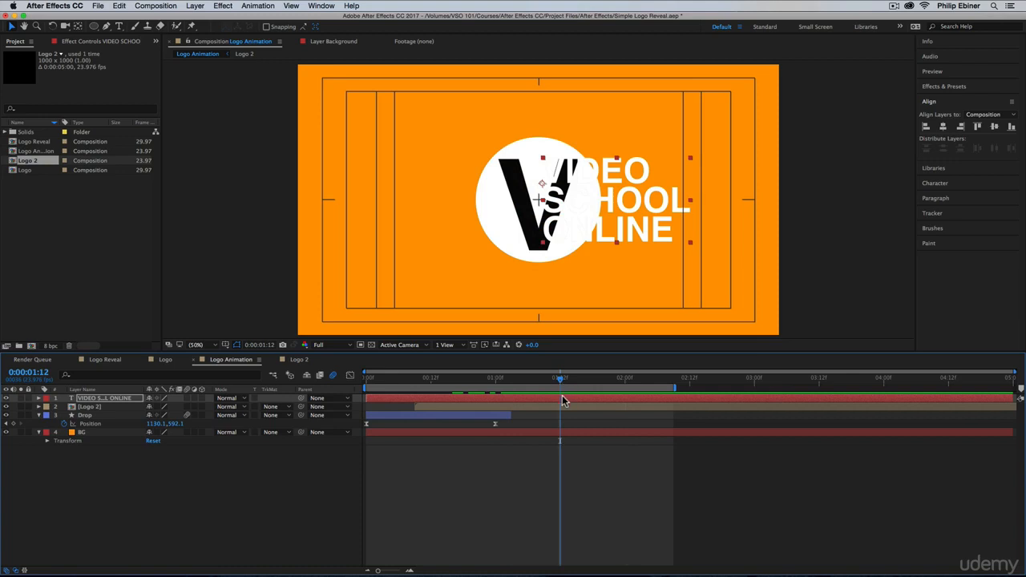
click(561, 407)
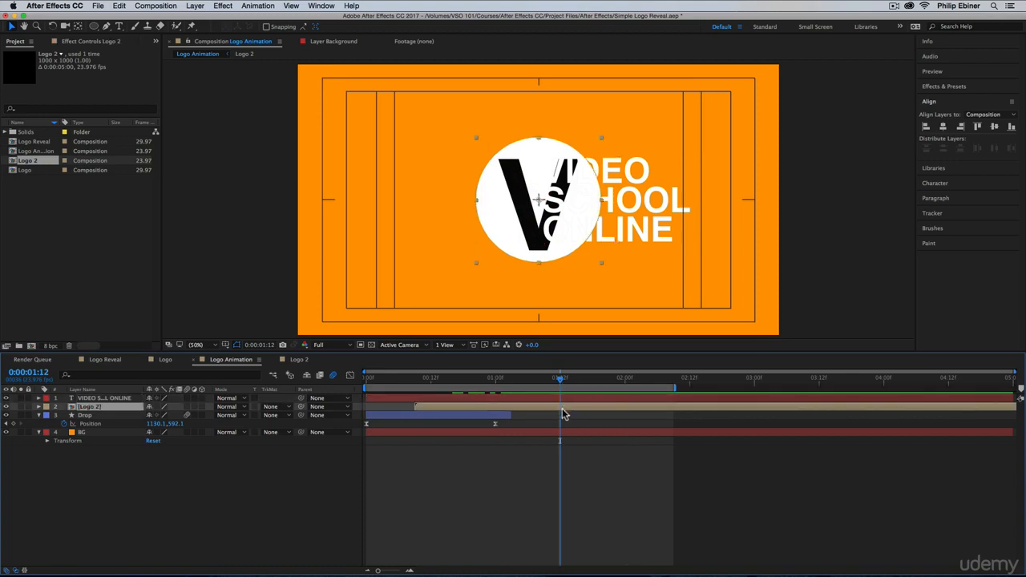
key(s)
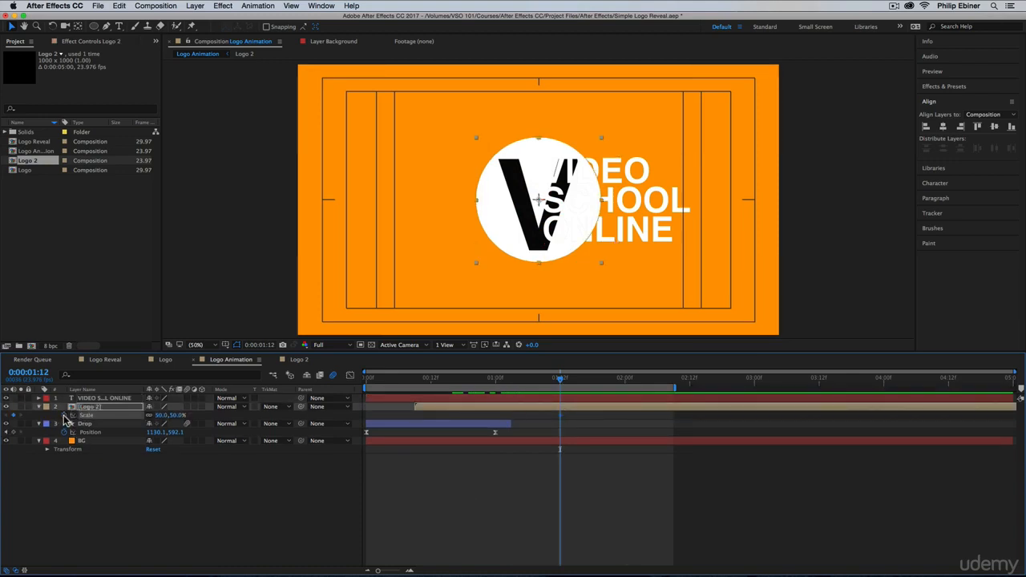
key(p)
click(65, 415)
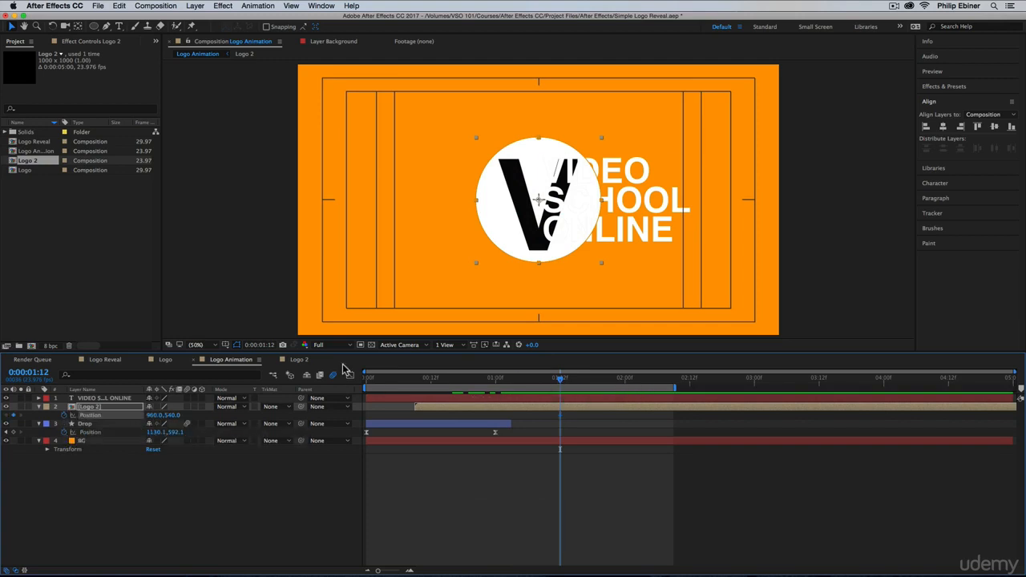
Check the logo's move timing in the Logo Reveal composition and return to the Logo Animation composition
click(102, 360)
drag(599, 379, 649, 389)
click(304, 360)
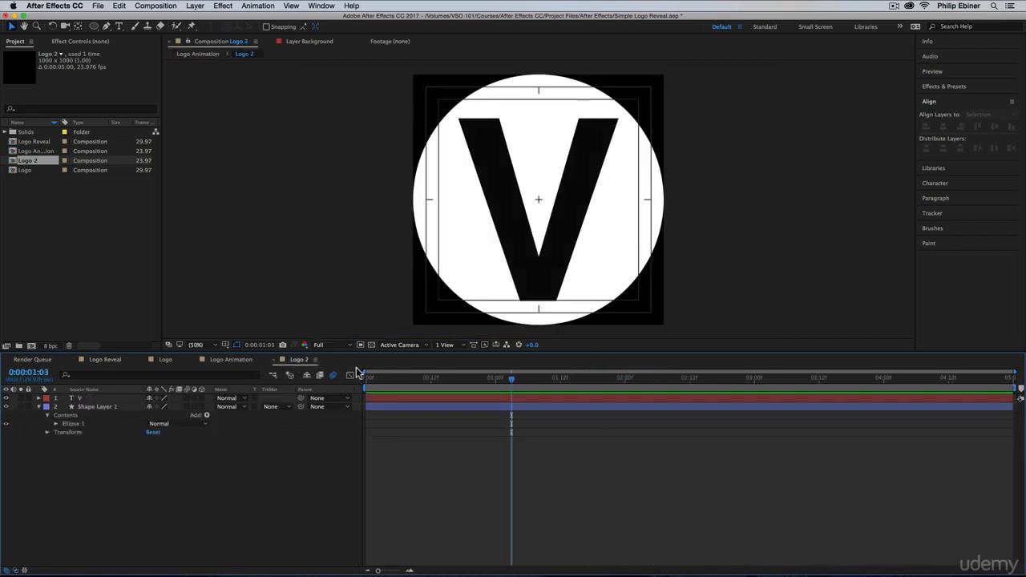
click(233, 360)
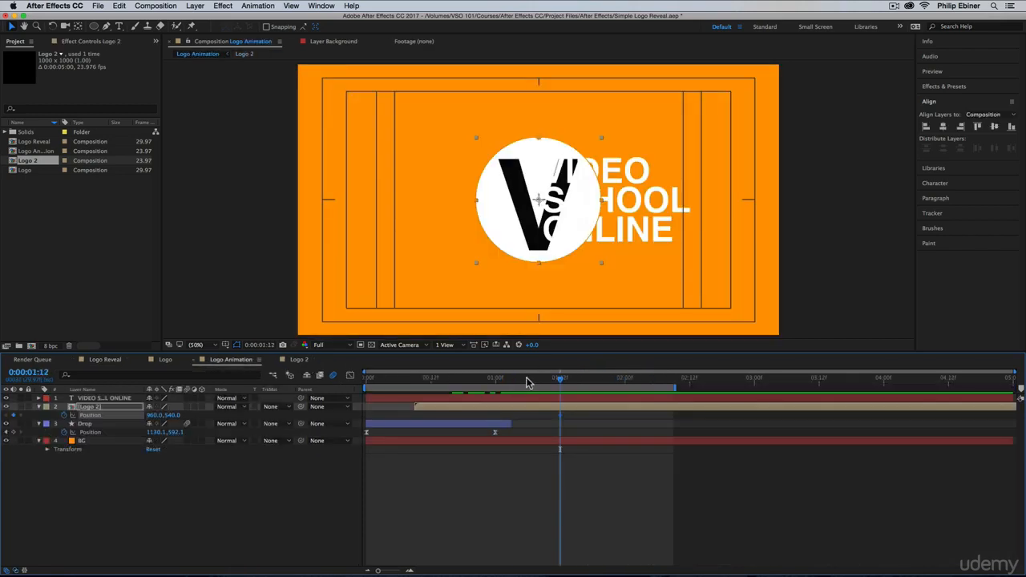
At 02:00, keyframe the Logo 2 layer's scale at 40% and its position at 721, 540
drag(528, 383, 626, 385)
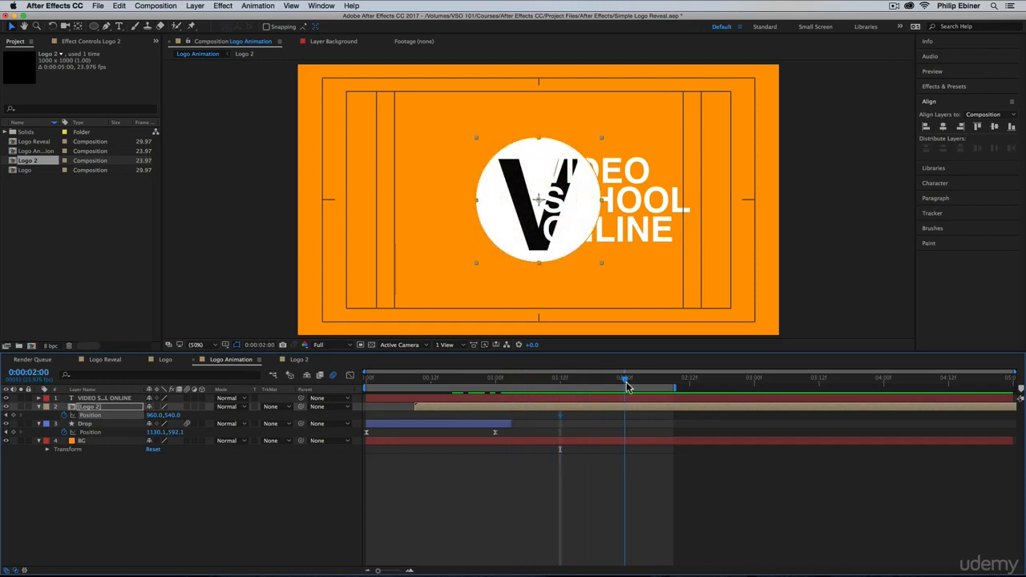
key(s)
click(161, 415)
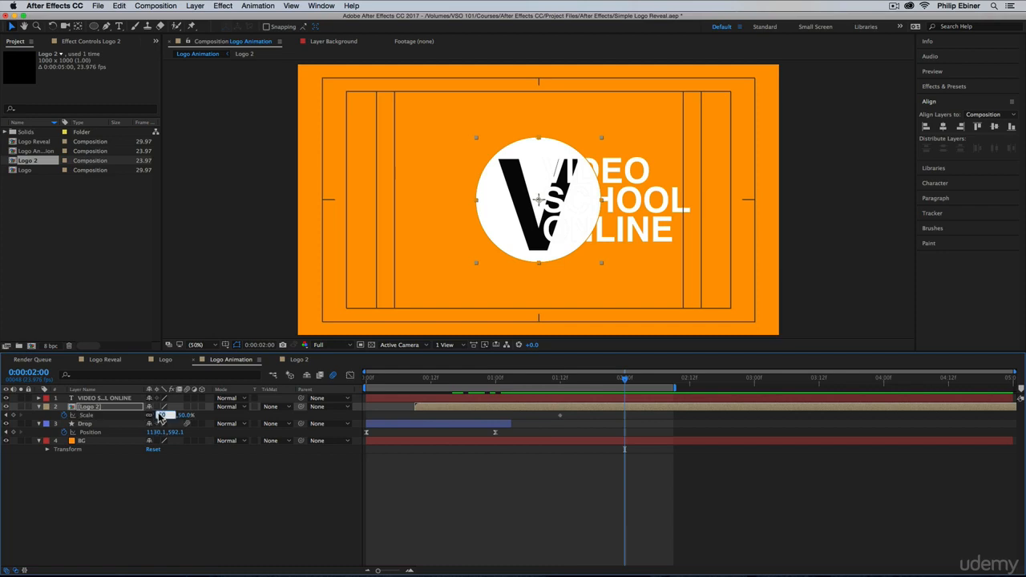
text(40)
key(Return)
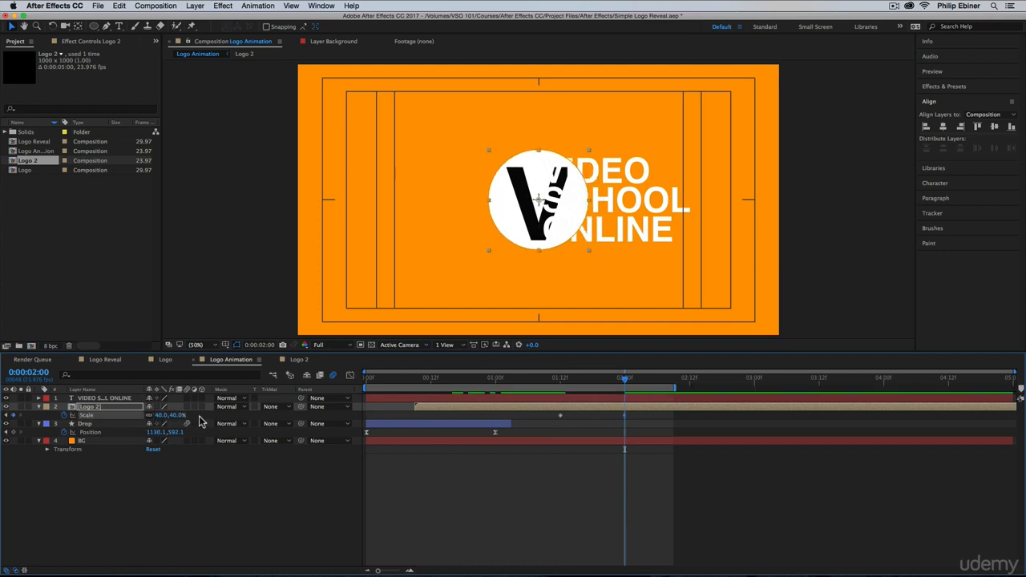
key(p)
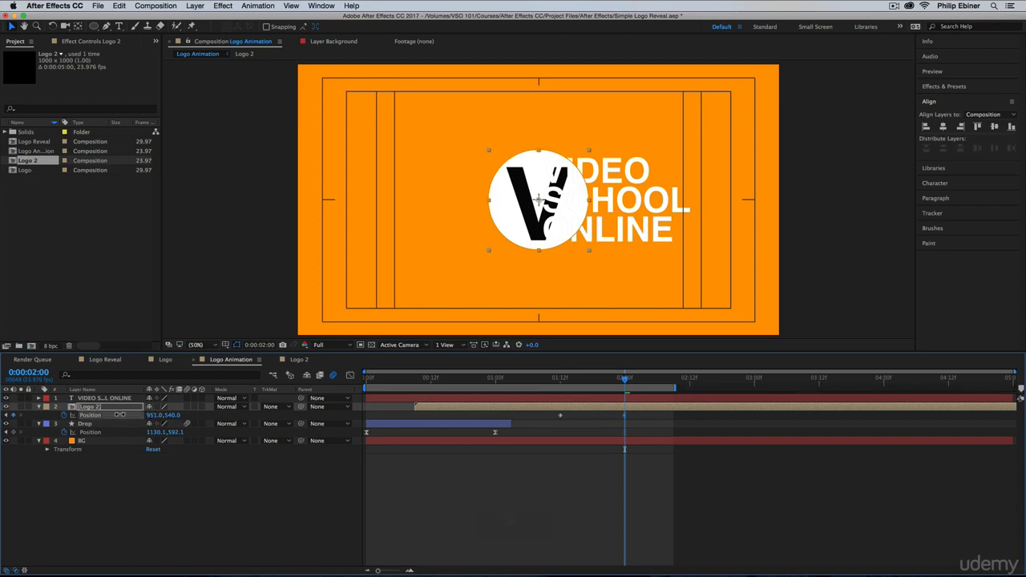
drag(154, 416, 88, 417)
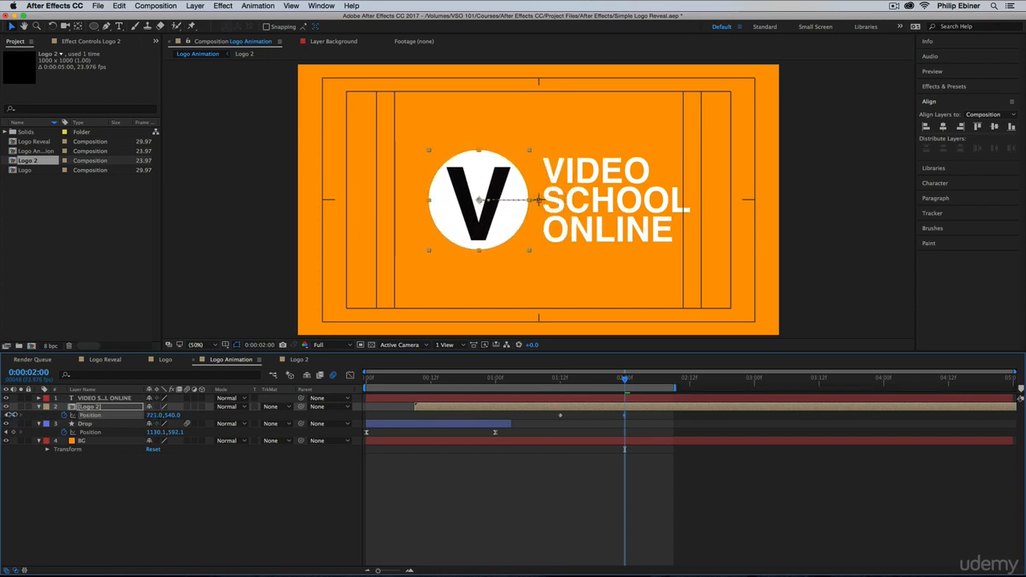
Scale the title layer to 74% and centre it vertically in the composition
click(501, 399)
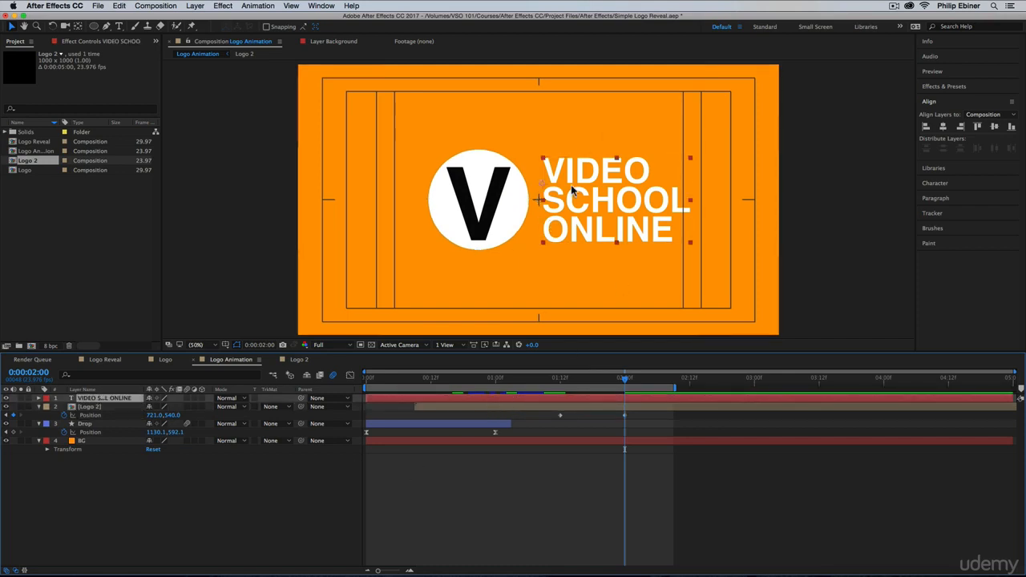
click(942, 169)
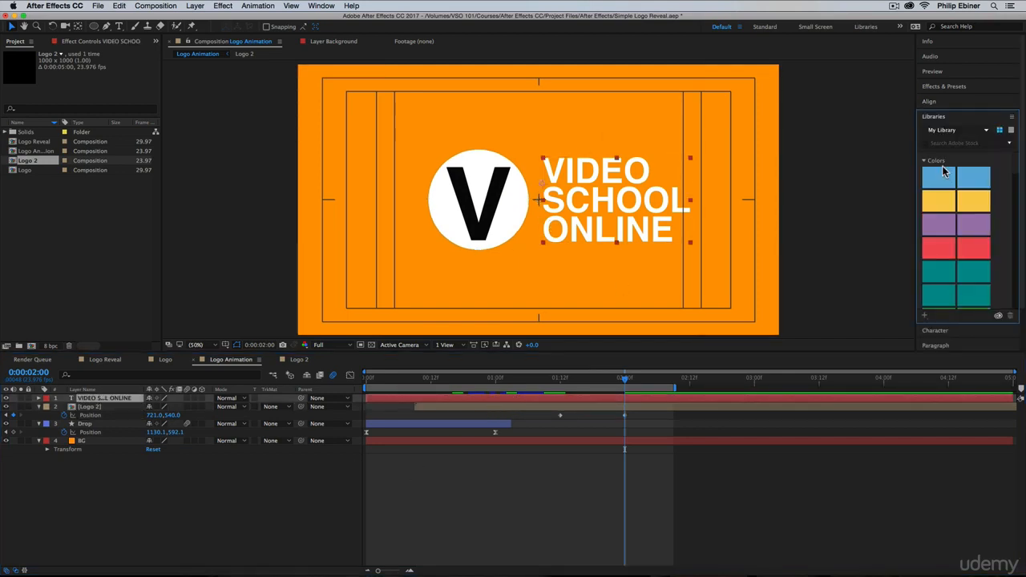
click(932, 103)
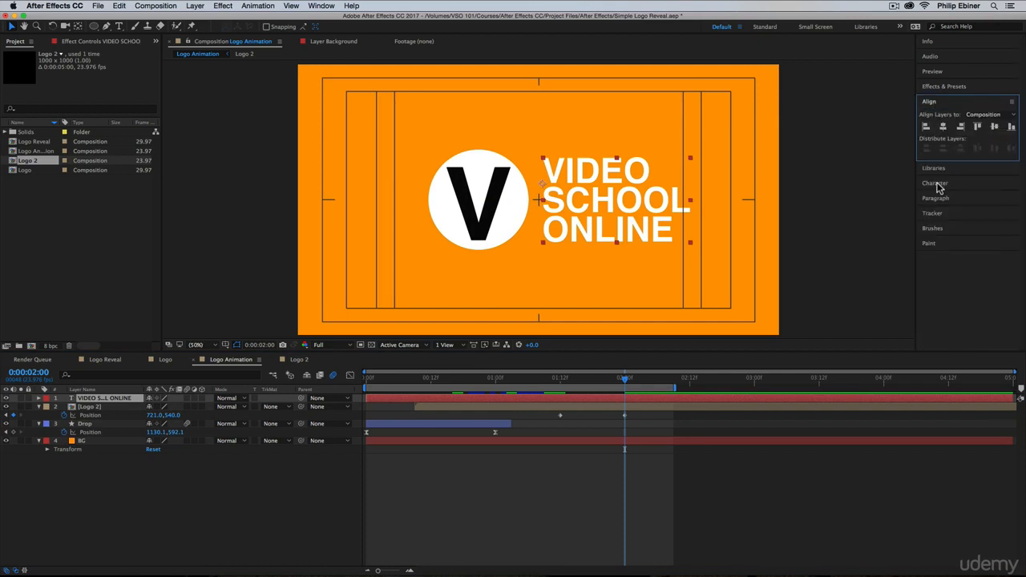
key(s)
drag(179, 407, 167, 407)
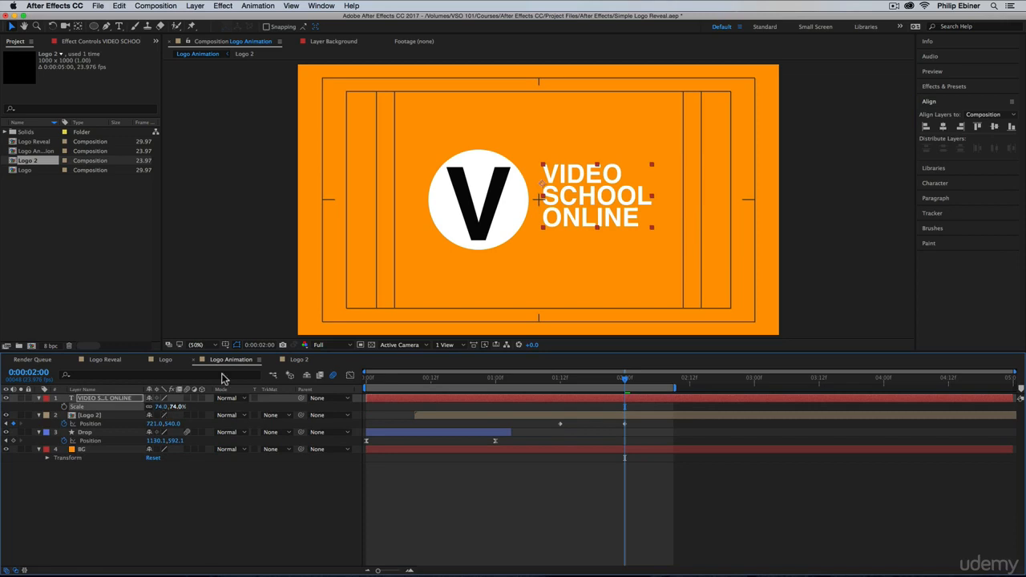
click(994, 126)
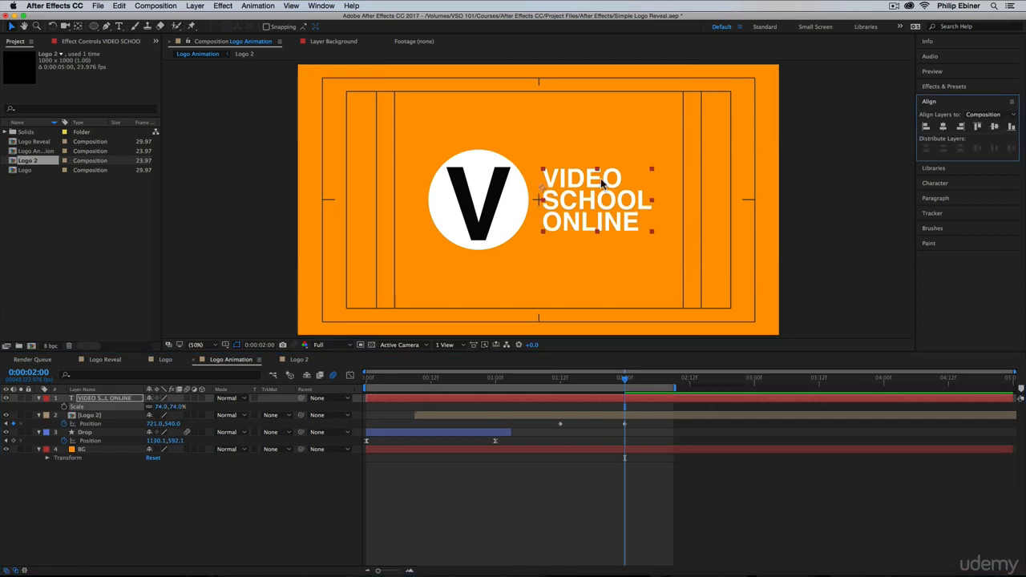
Shift the title slightly right, away from the circular logo, keeping it level
click(566, 523)
drag(552, 178, 560, 178)
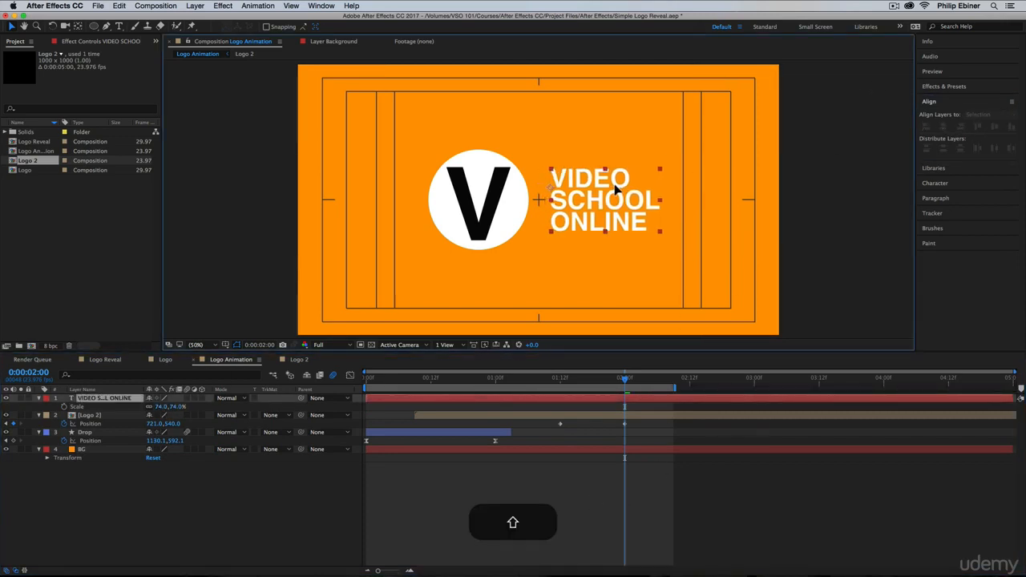
click(552, 476)
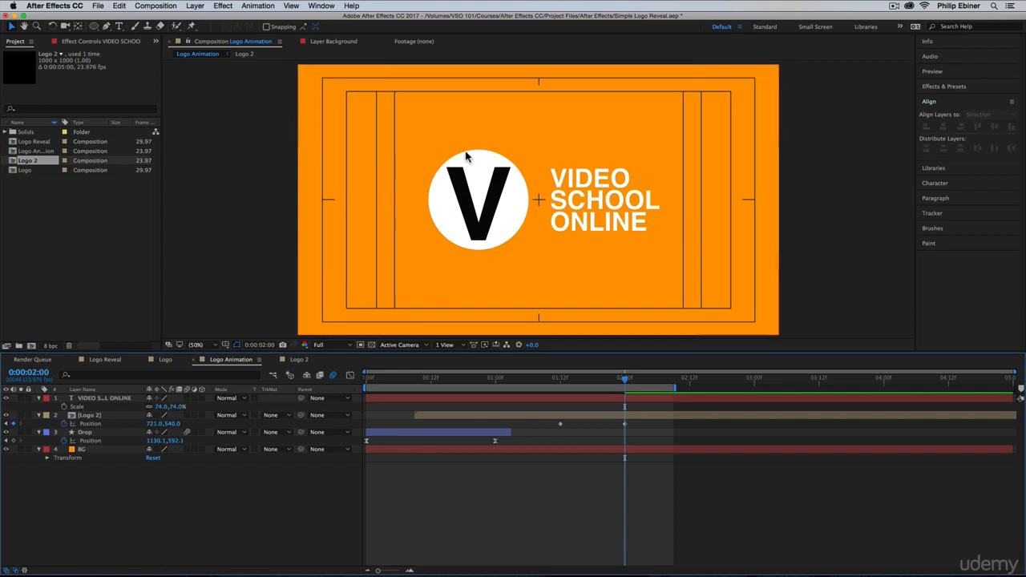
Copy the BG layer's orange colour code FE9814 from its solid settings, leaving the solid's settings unchanged
click(418, 449)
click(473, 416)
click(551, 465)
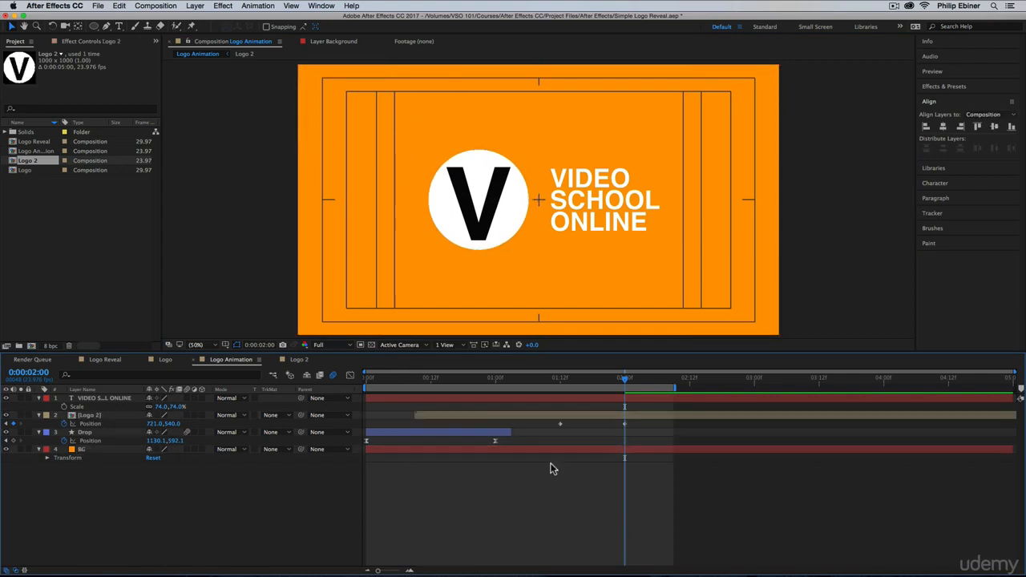
click(459, 87)
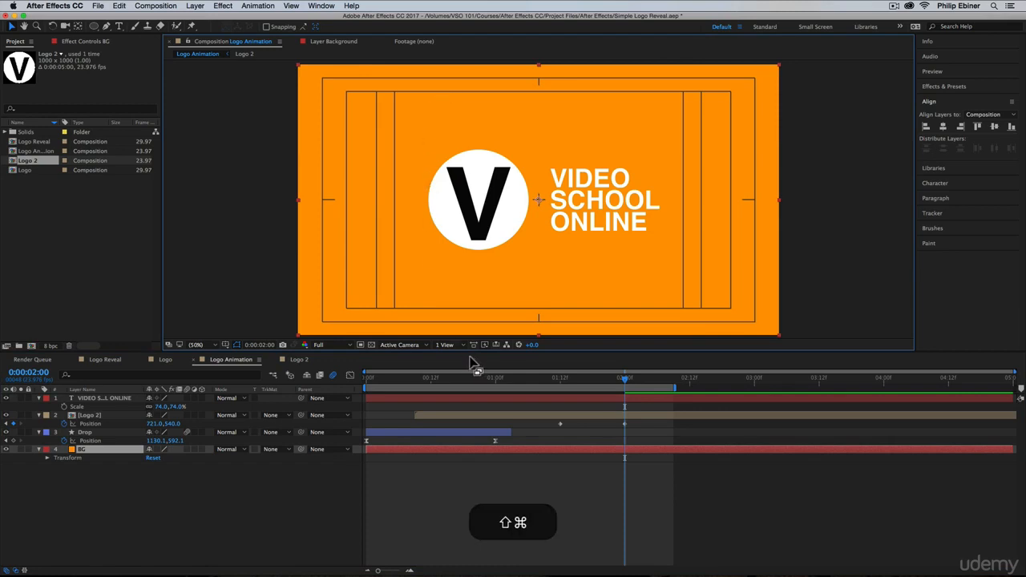
key(super+shift+y)
click(570, 419)
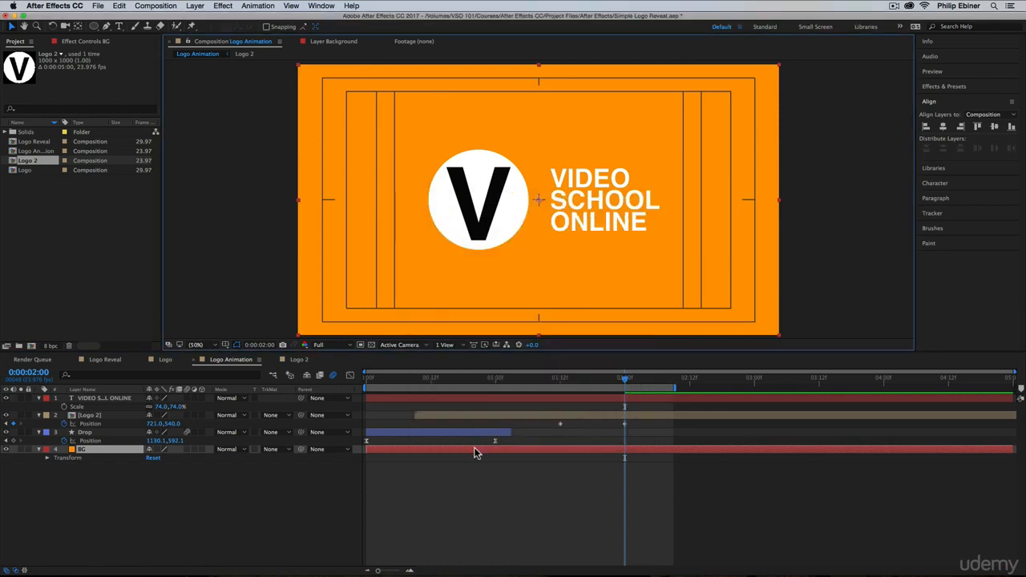
click(195, 5)
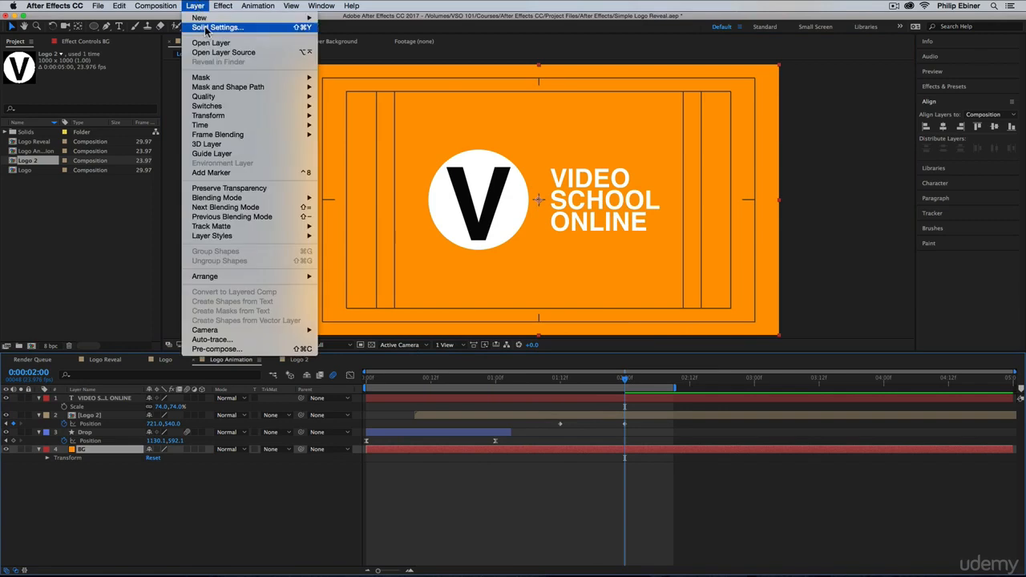
click(212, 28)
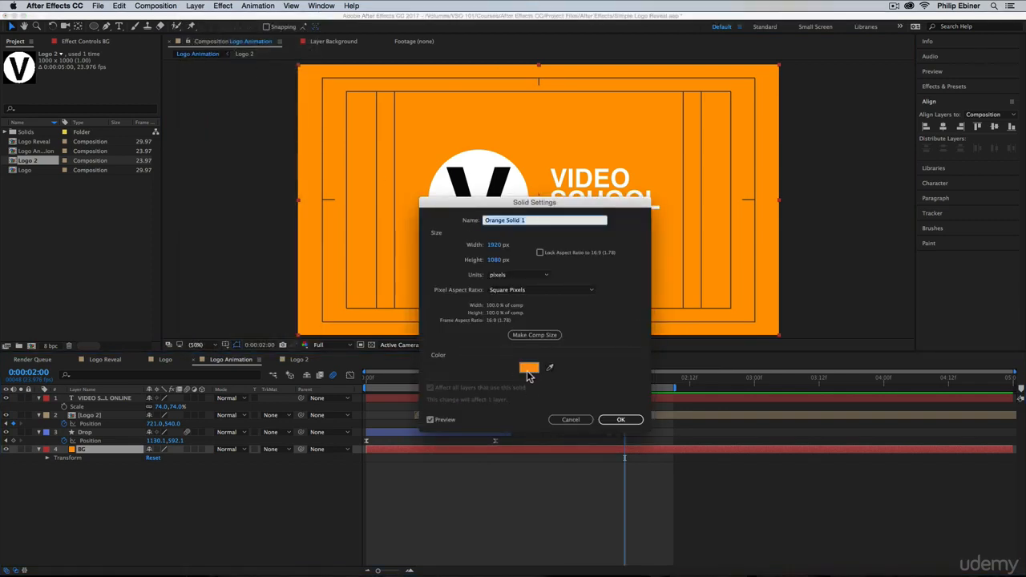
click(528, 370)
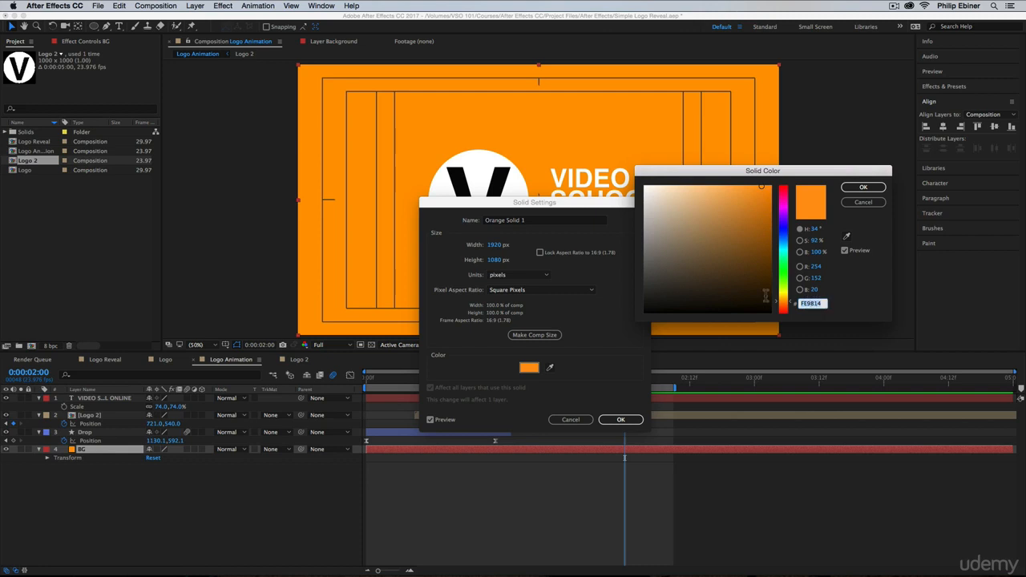
key(super+c)
click(862, 203)
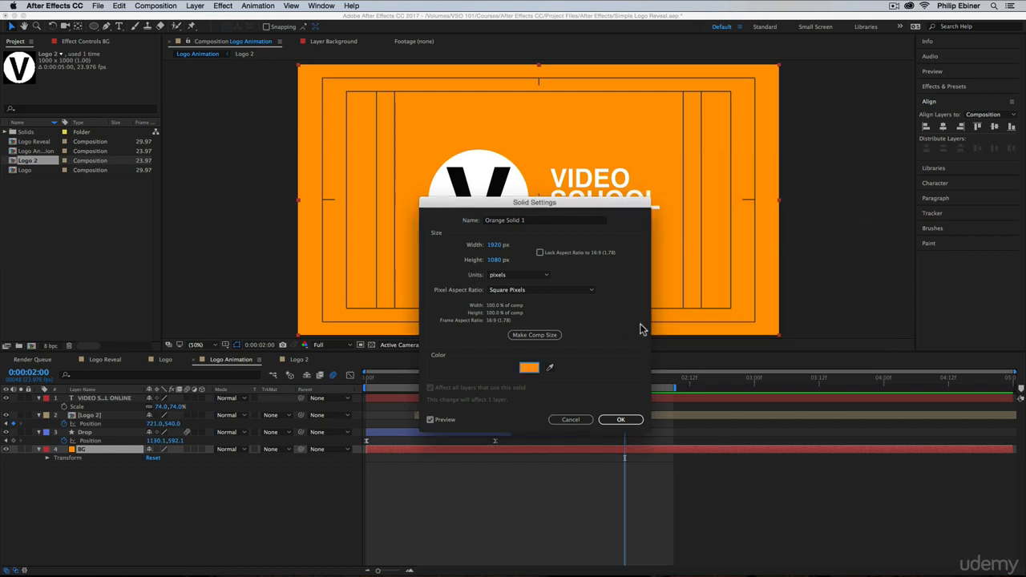
click(574, 417)
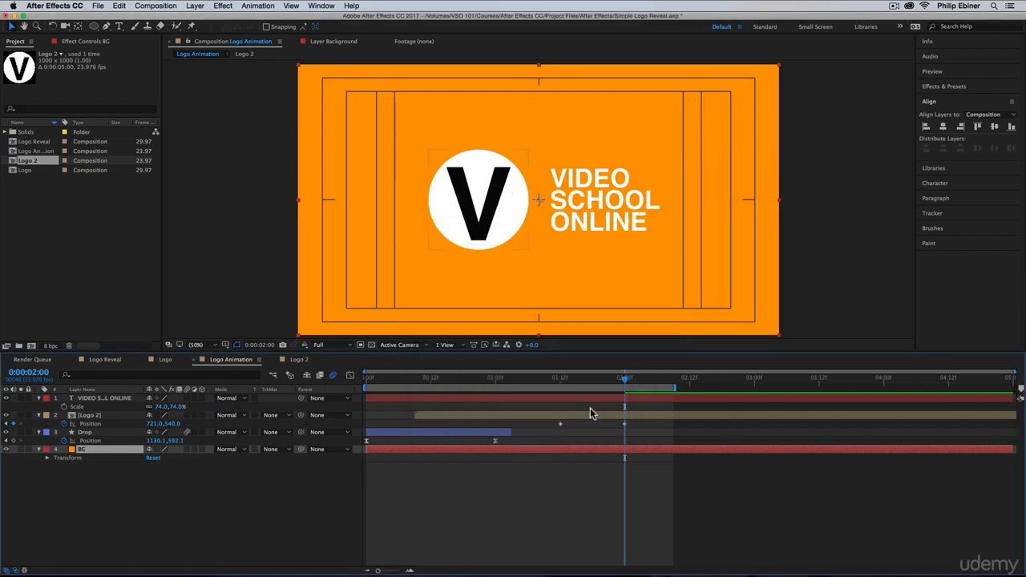
Set the V text colour in the Logo 2 composition to FE9814 and return to the Logo Animation composition
click(298, 360)
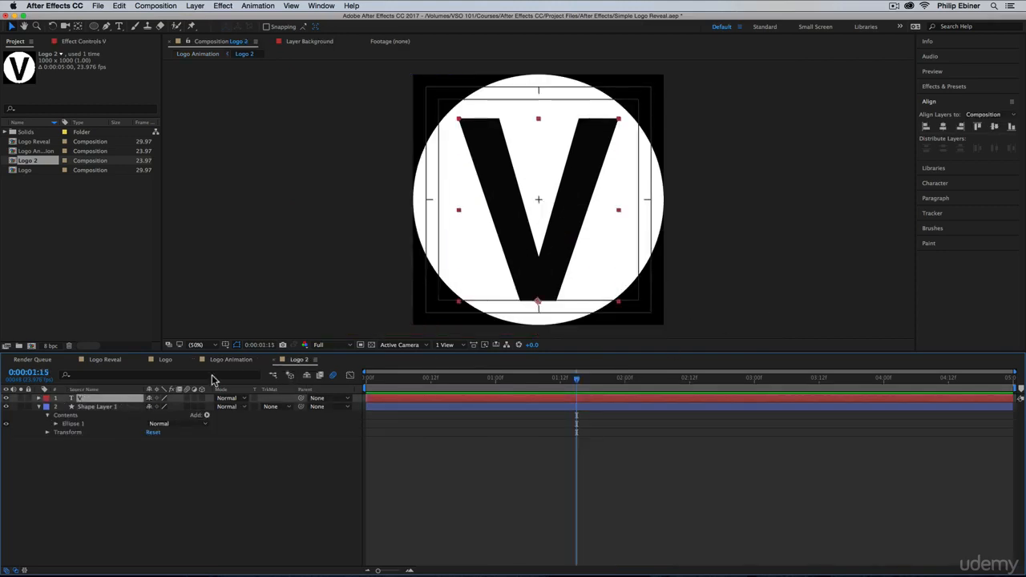
click(935, 184)
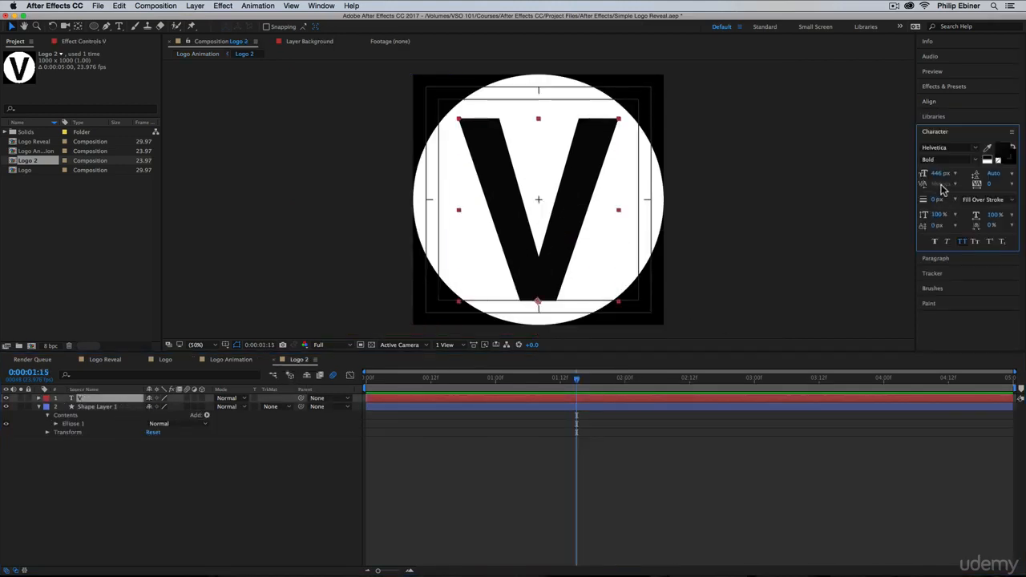
click(991, 157)
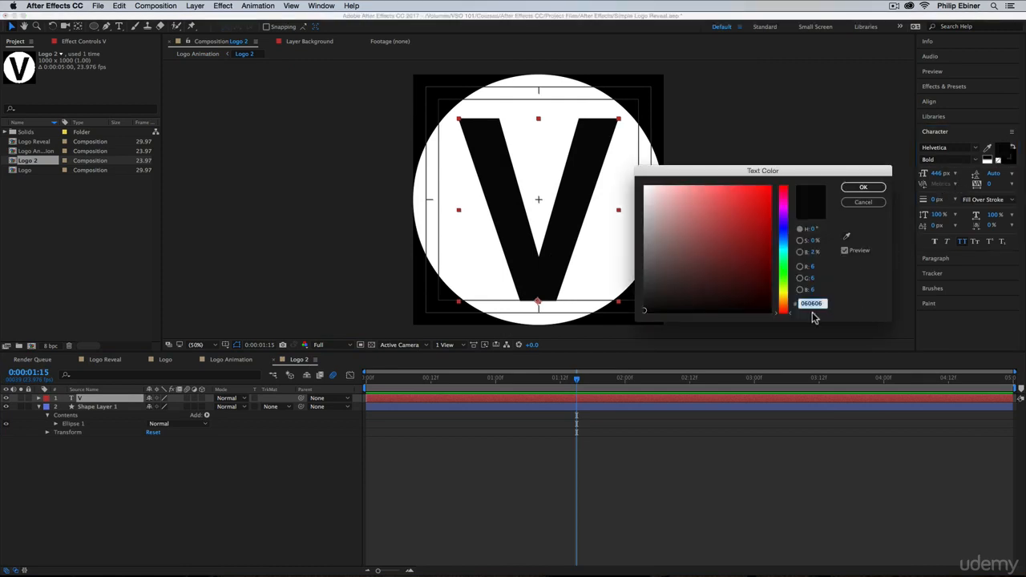
key(super+v)
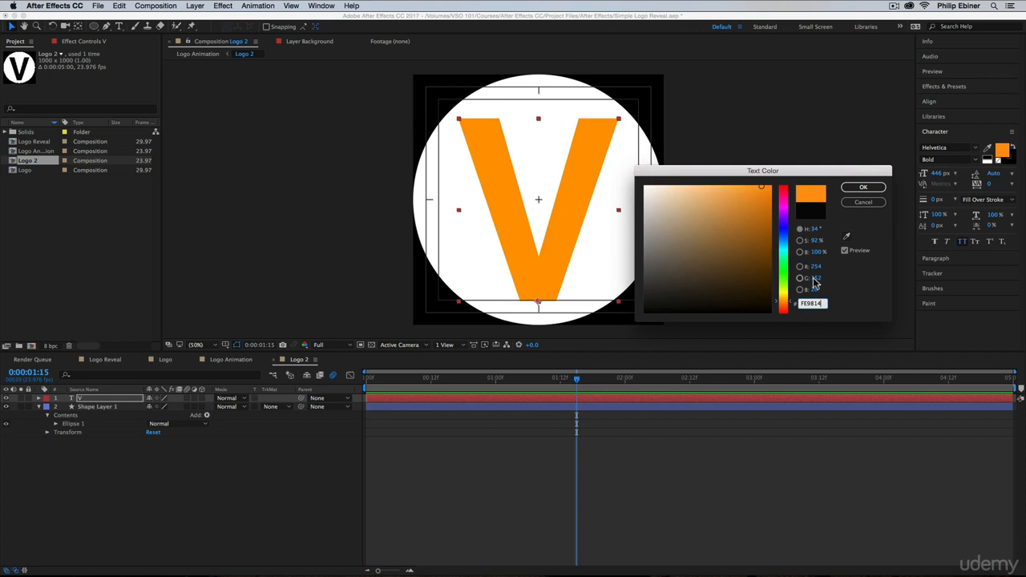
click(863, 188)
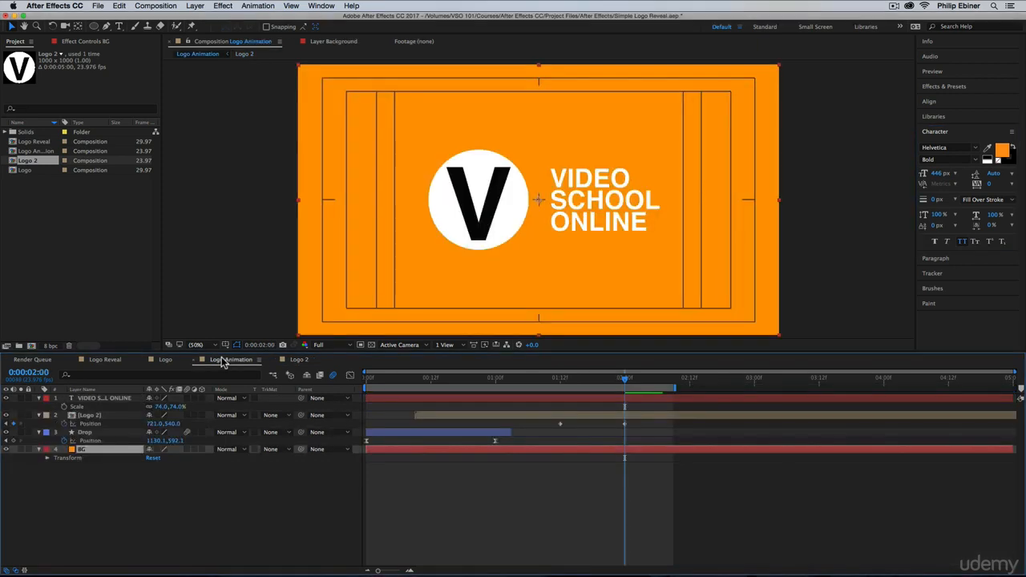
click(222, 360)
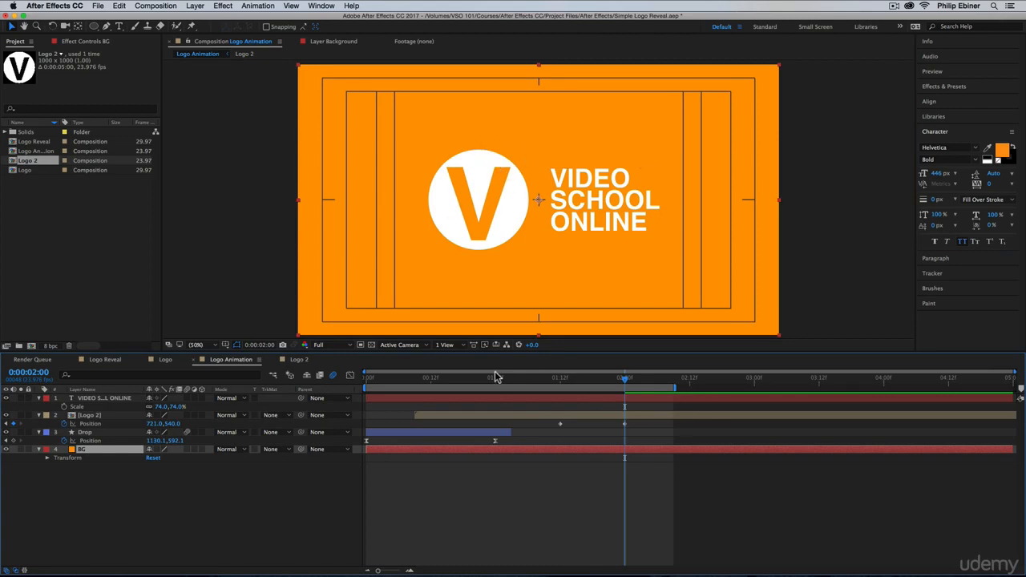
Scrub through the logo's move, then compare it with the title animation in the Logo Reveal composition
drag(479, 381, 639, 398)
click(101, 360)
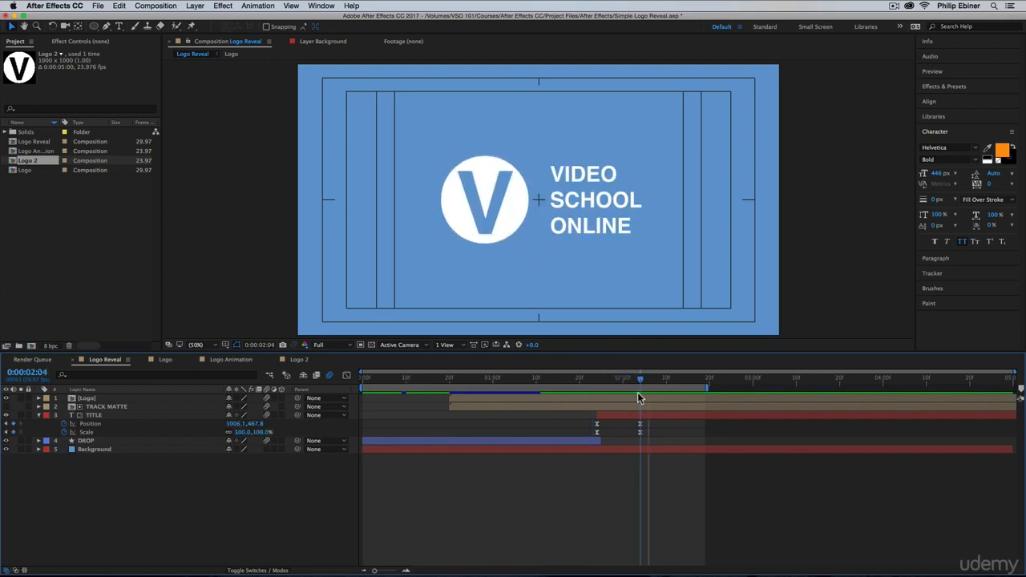
click(230, 360)
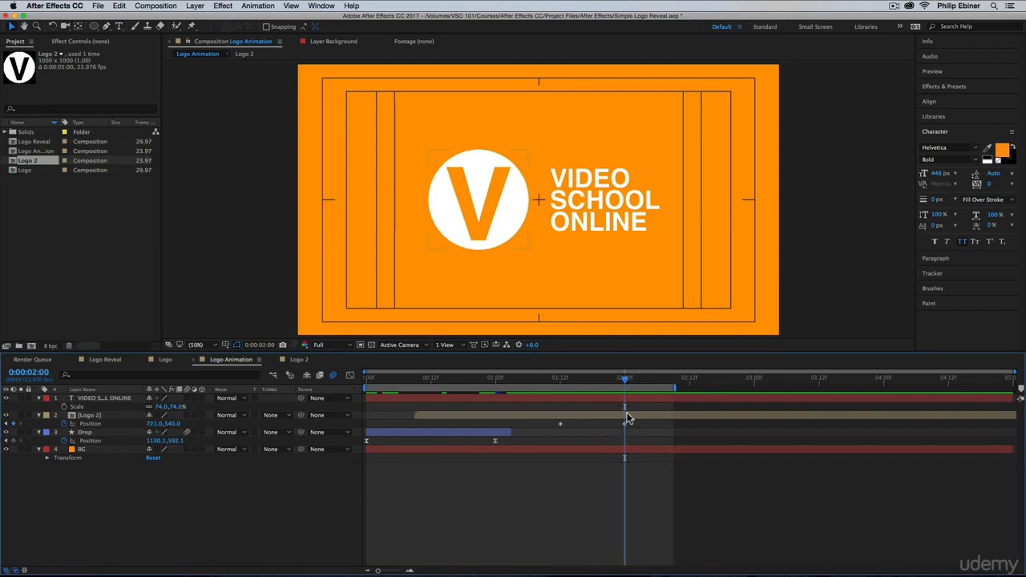
At 02:00, set position and scale keyframes on the VIDEO SCHOOL ONLINE title layer and show both properties
key(p)
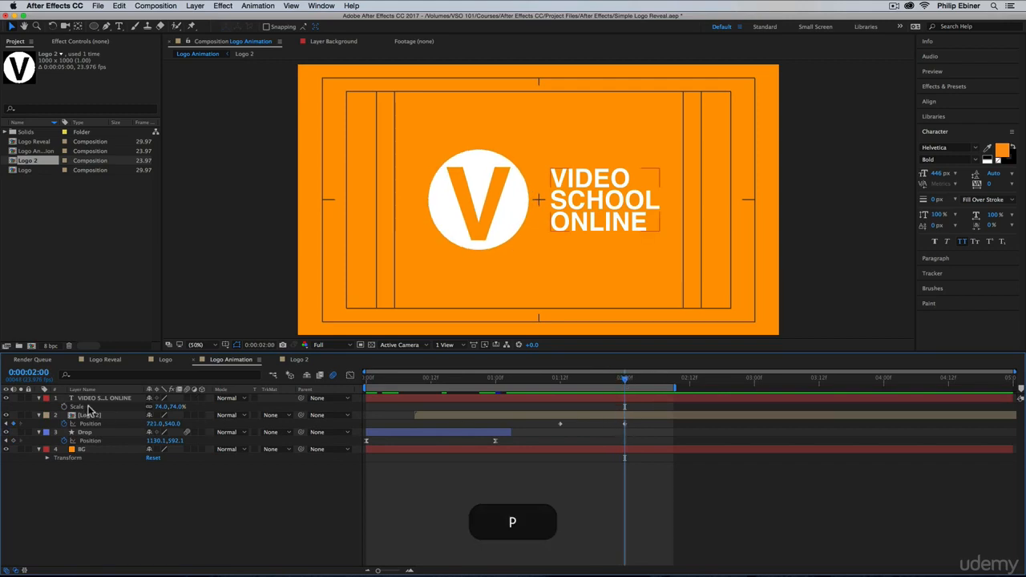
click(68, 407)
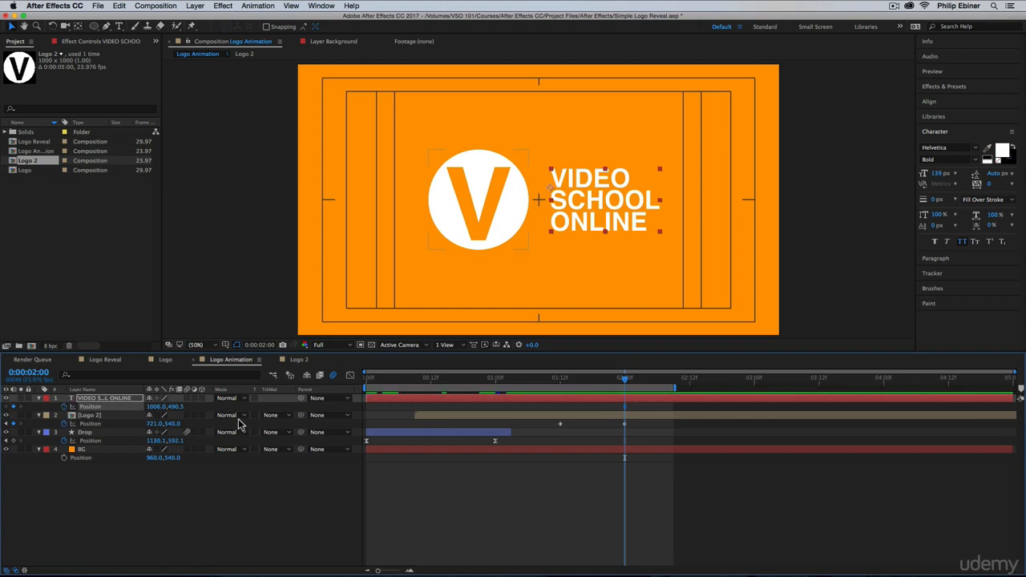
key(s)
click(63, 407)
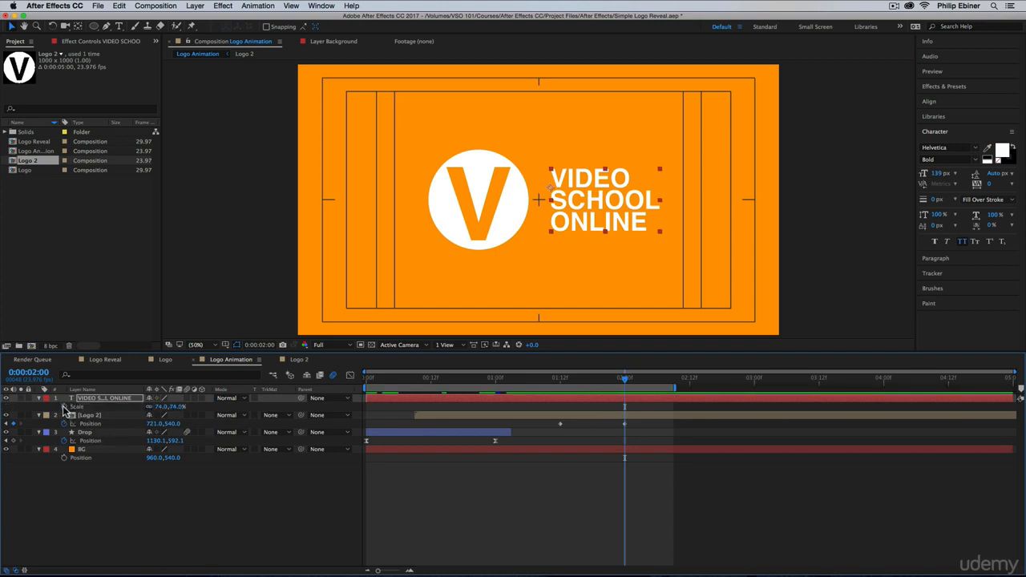
key(shift+p)
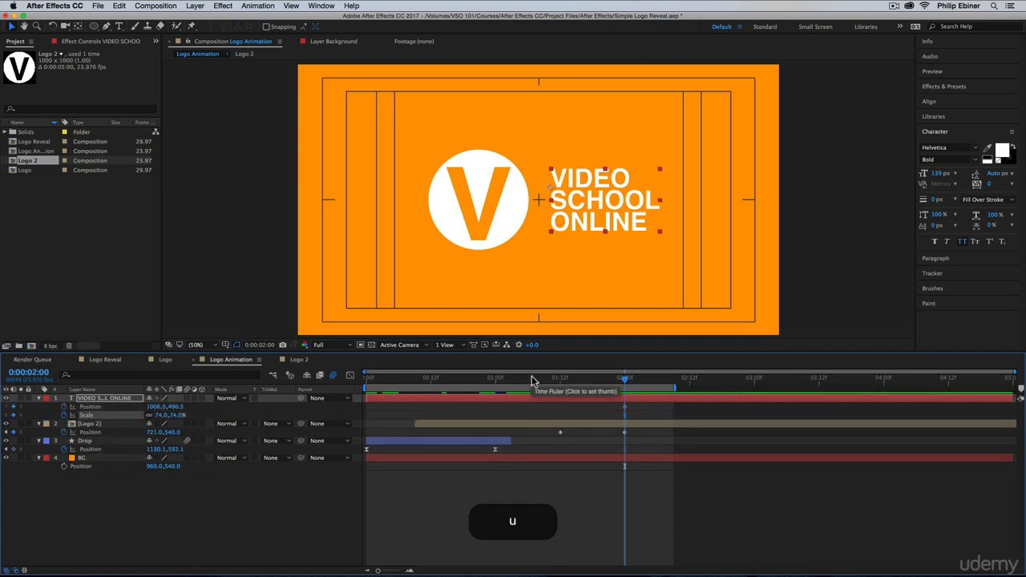
click(642, 412)
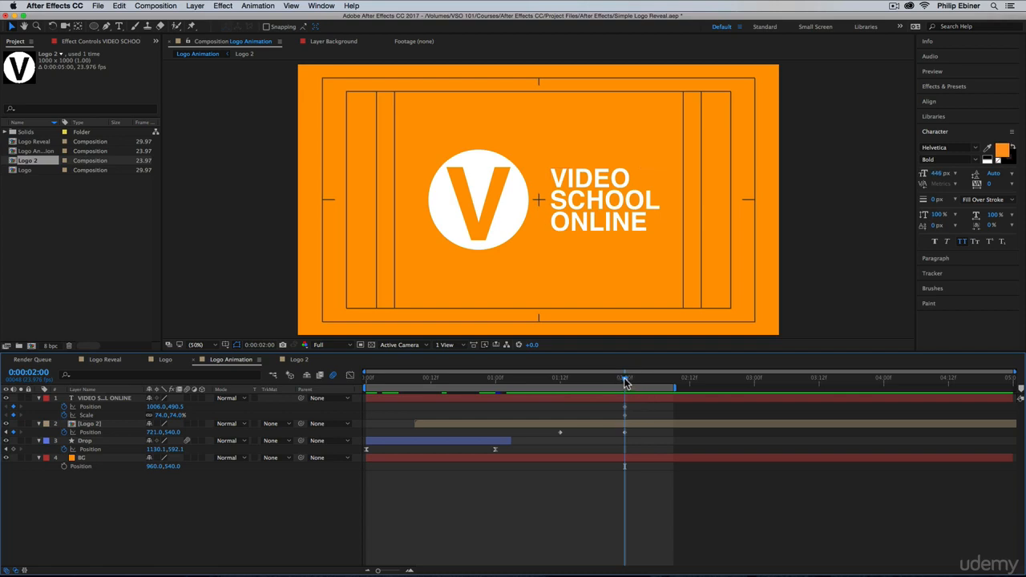
Place the title layer beneath Logo 2 and, at 01:12, keyframe its position at 751, 490.5 and scale at 49%
drag(625, 382, 559, 383)
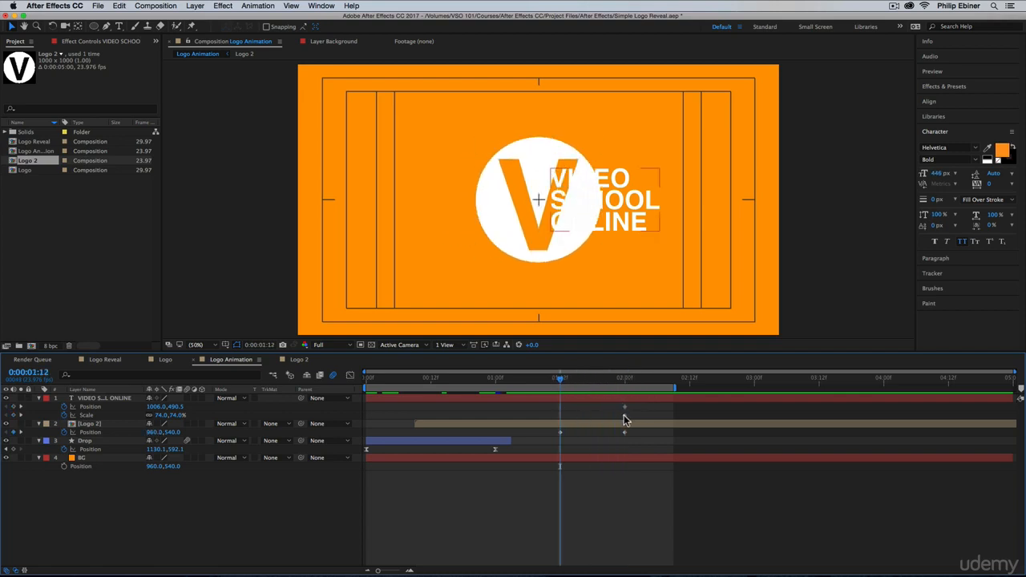
drag(122, 409, 146, 418)
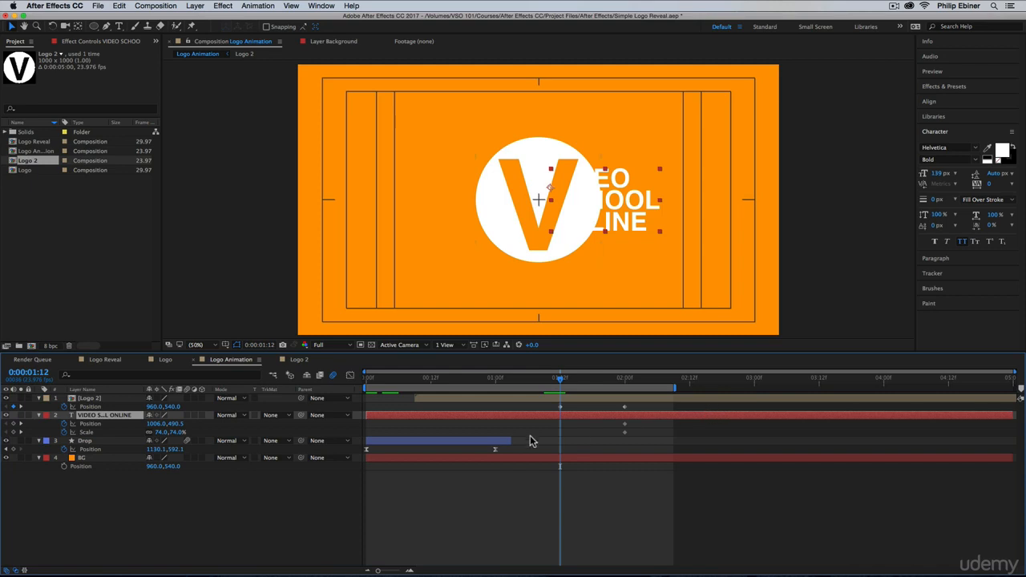
drag(154, 424, 24, 435)
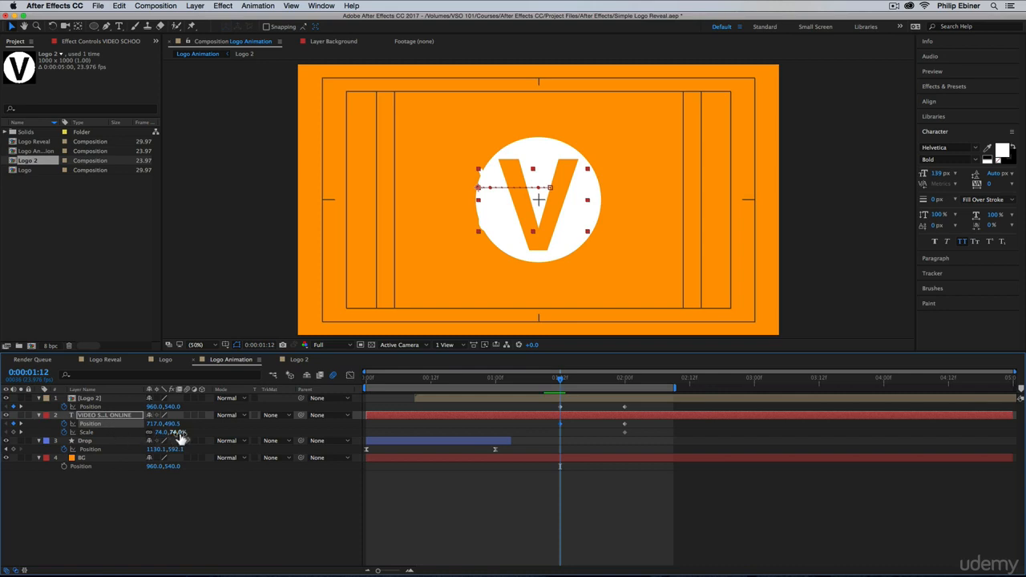
mouse_move(180, 433)
mouse_down()
mouse_move(166, 434)
mouse_move(170, 423)
mouse_up()
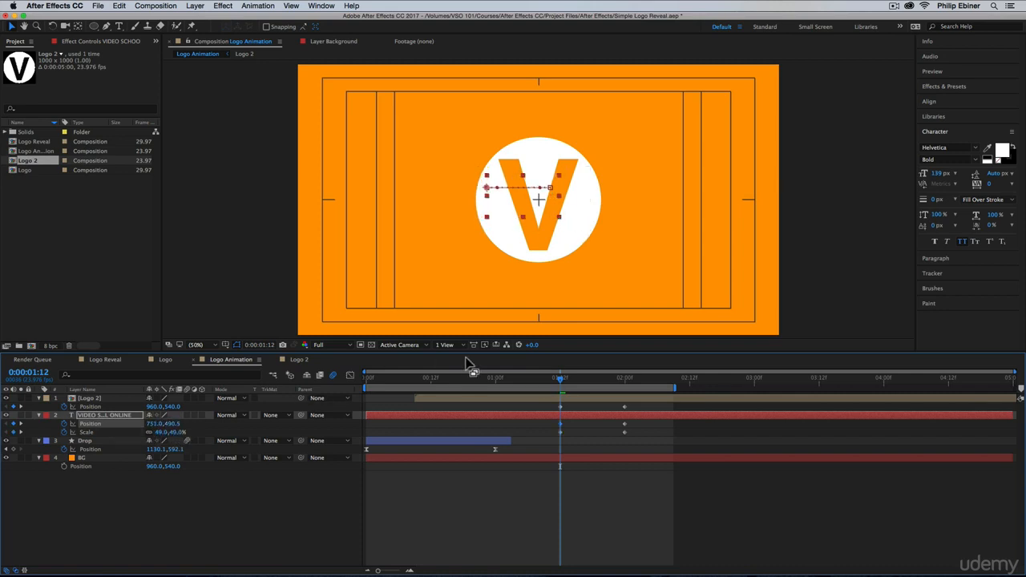
drag(560, 382, 562, 406)
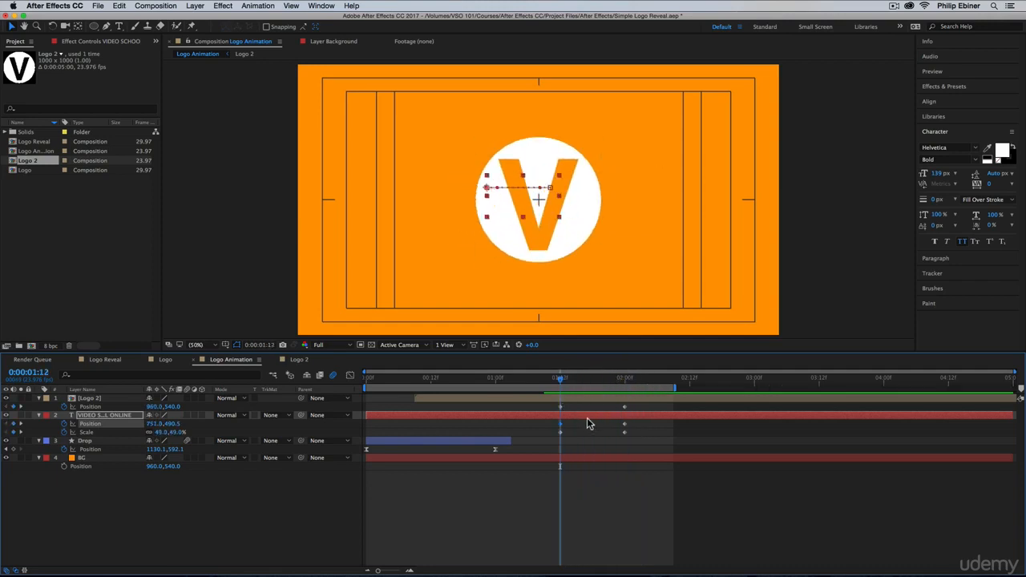
Trim the title layer so it starts at 01:12 and preview the animation from the beginning
key(space)
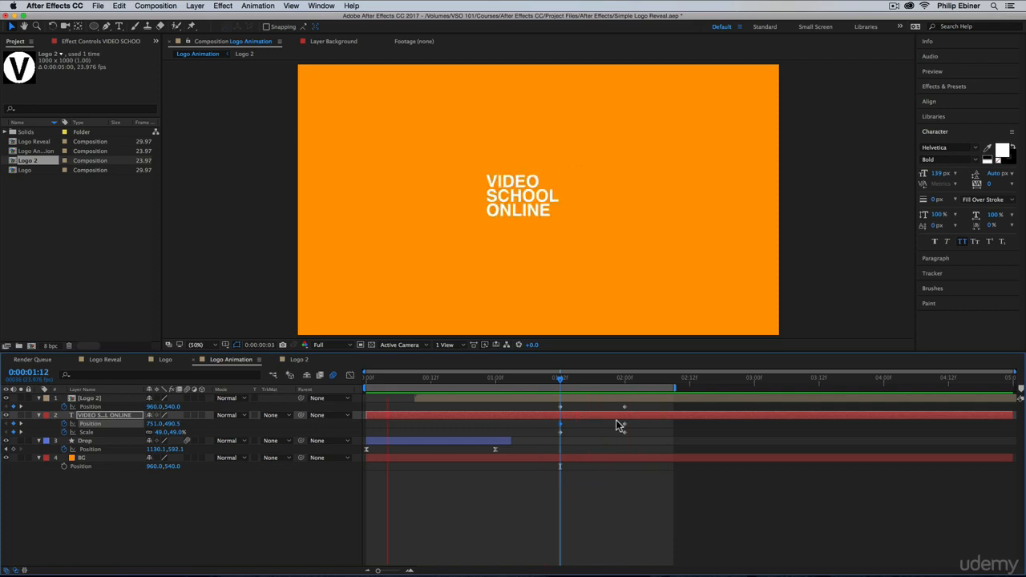
key(space)
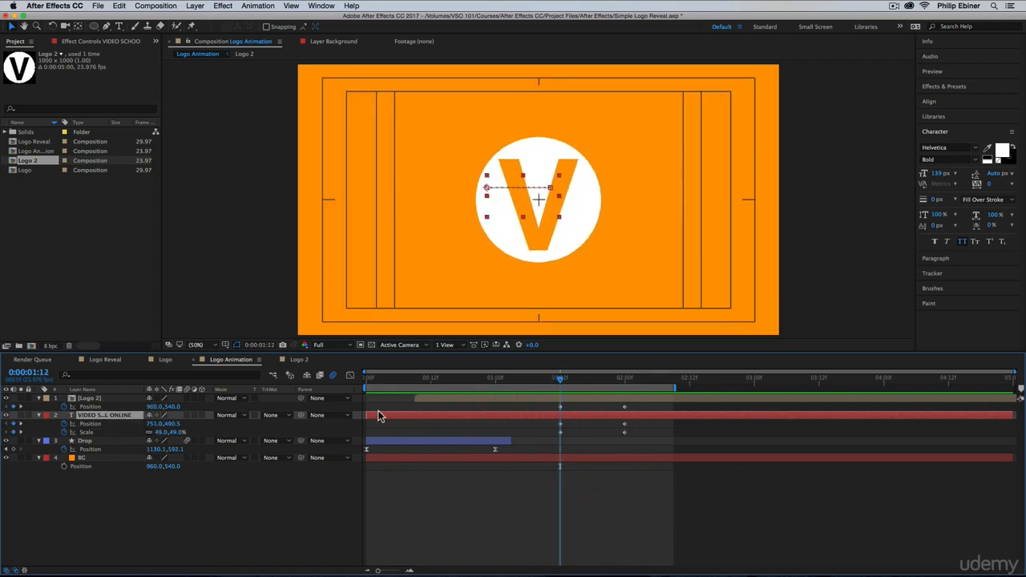
drag(398, 416, 558, 416)
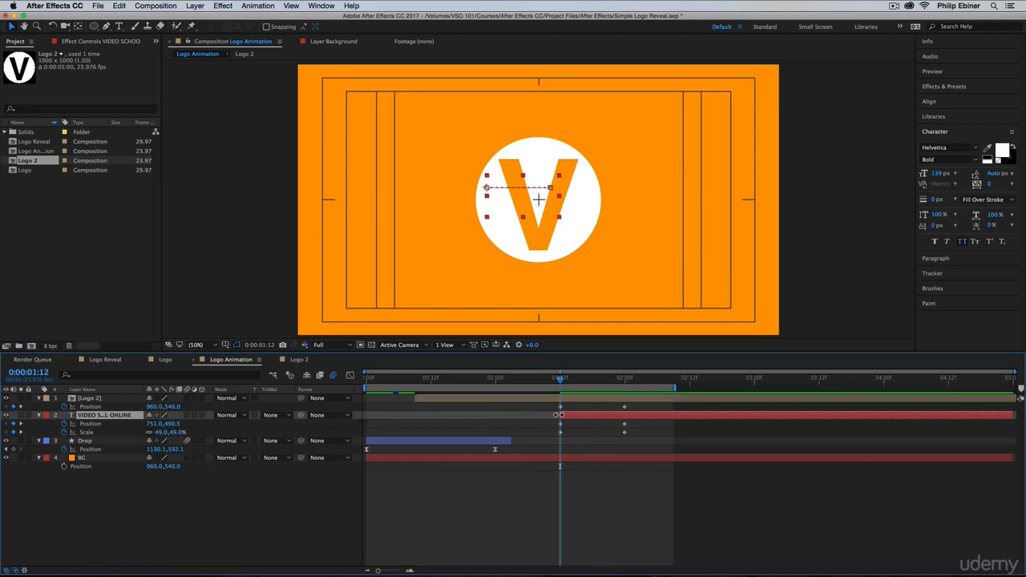
key(Home)
key(space)
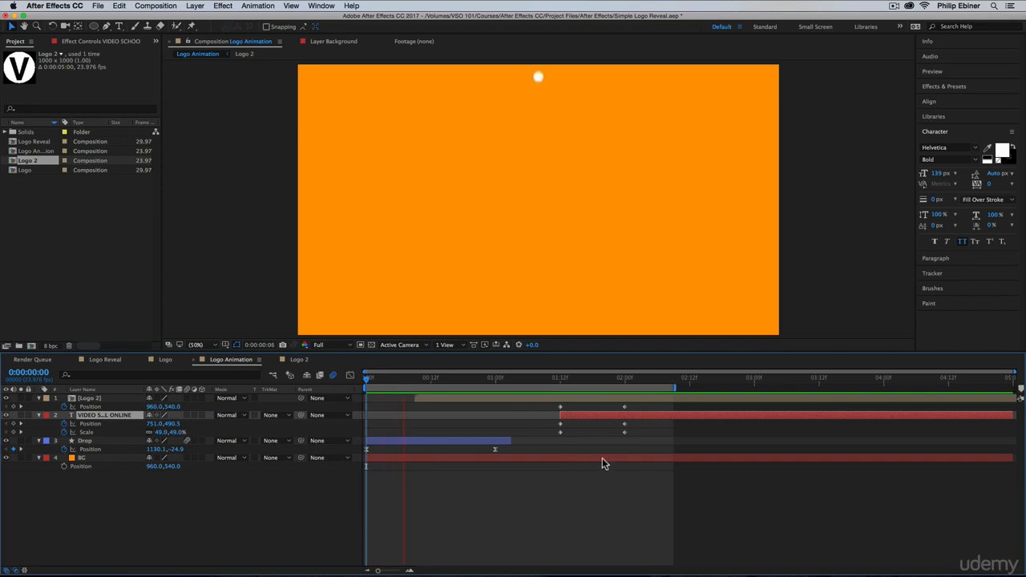
key(space)
Apply Easy Ease to the Logo 2 position keyframes and the title's position and scale keyframes
drag(644, 442, 560, 409)
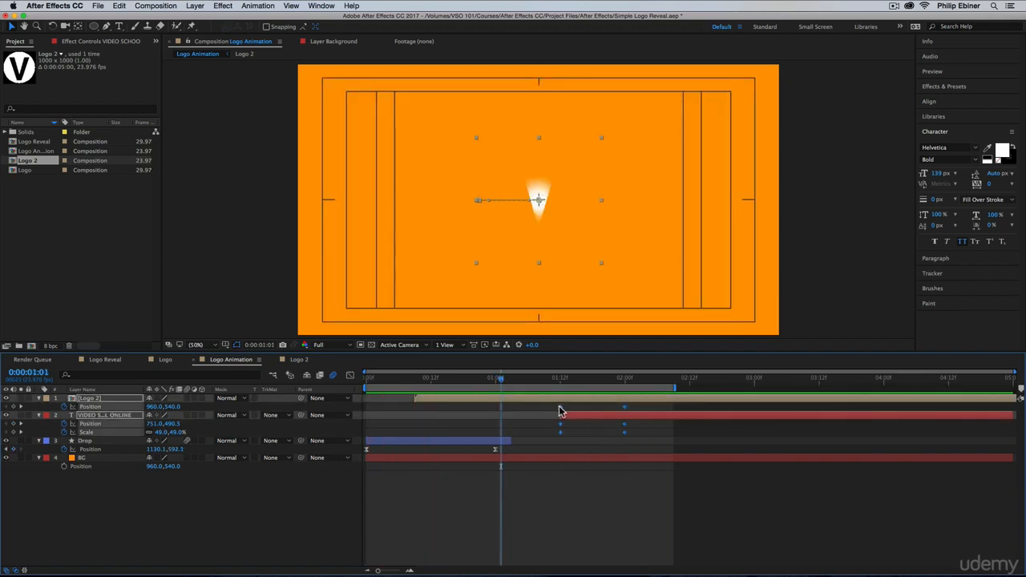
right_click(559, 410)
mouse_move(618, 522)
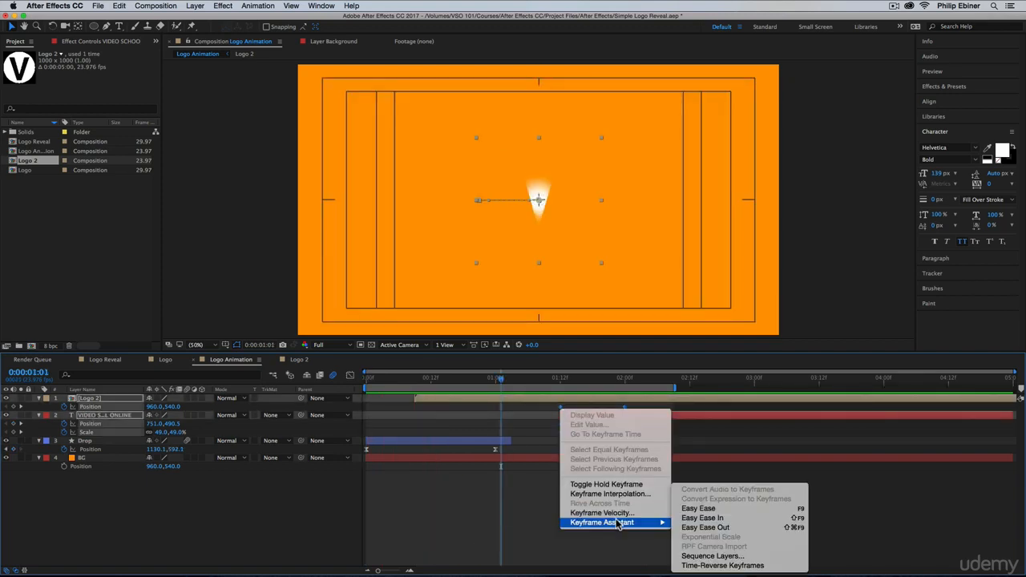
click(688, 509)
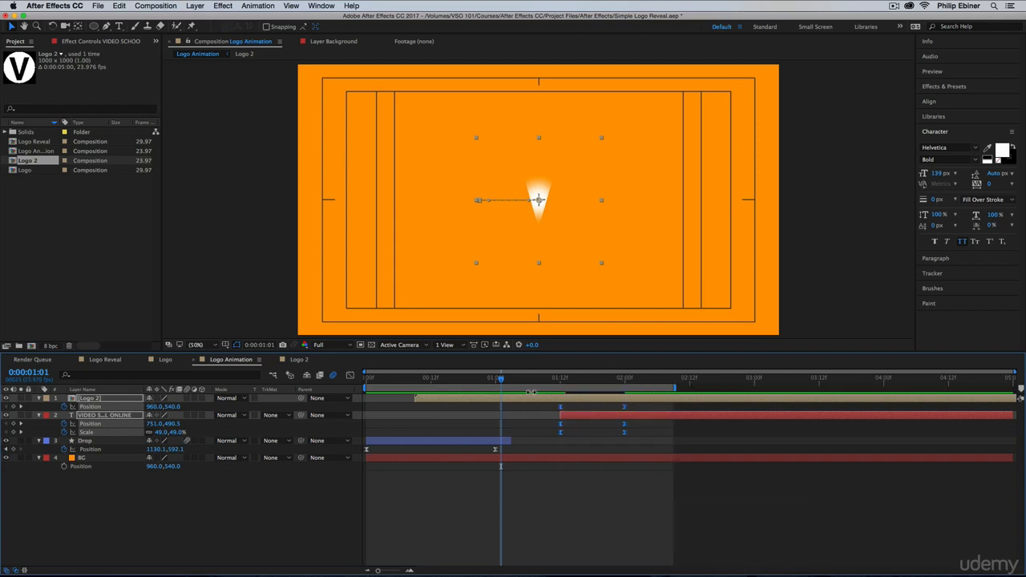
In the speed graph, lengthen the ease into the logo and title's ending keyframes at 02:00
click(349, 376)
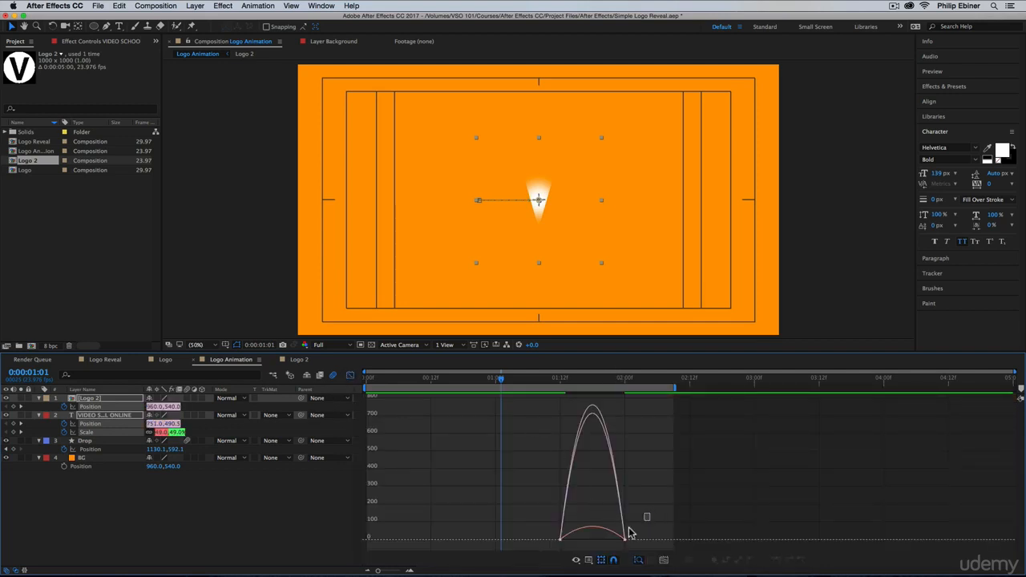
drag(649, 513, 600, 540)
click(348, 376)
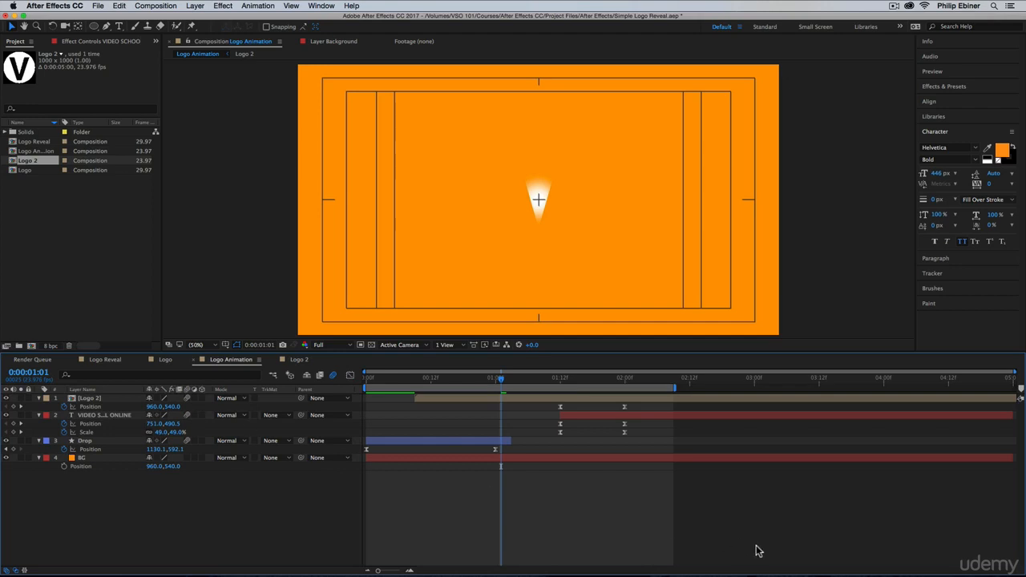
Preview the current animation, and examine the TRACK MATTE layer and title movement in the Logo Reveal composition for reference
key(space)
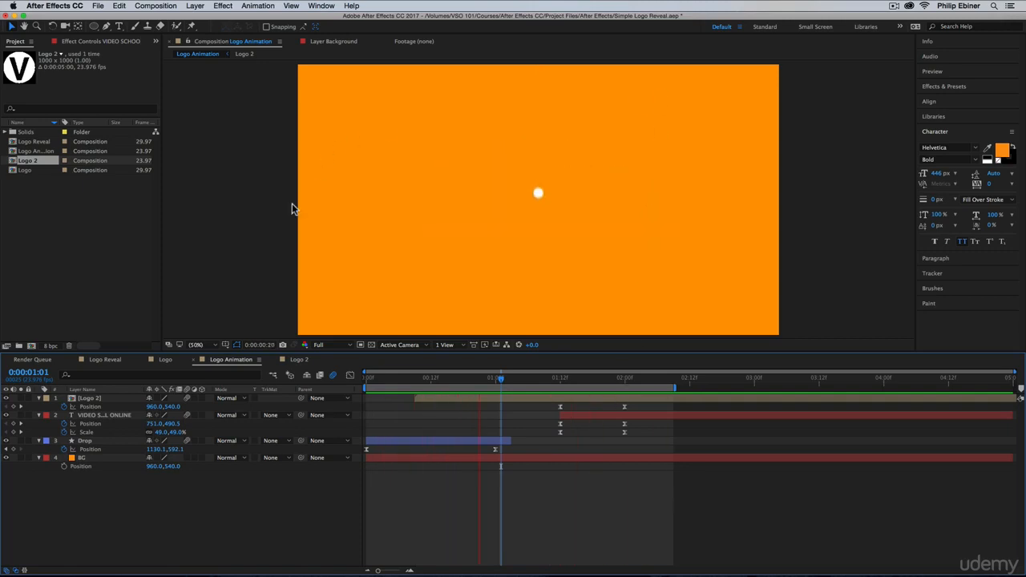
click(105, 359)
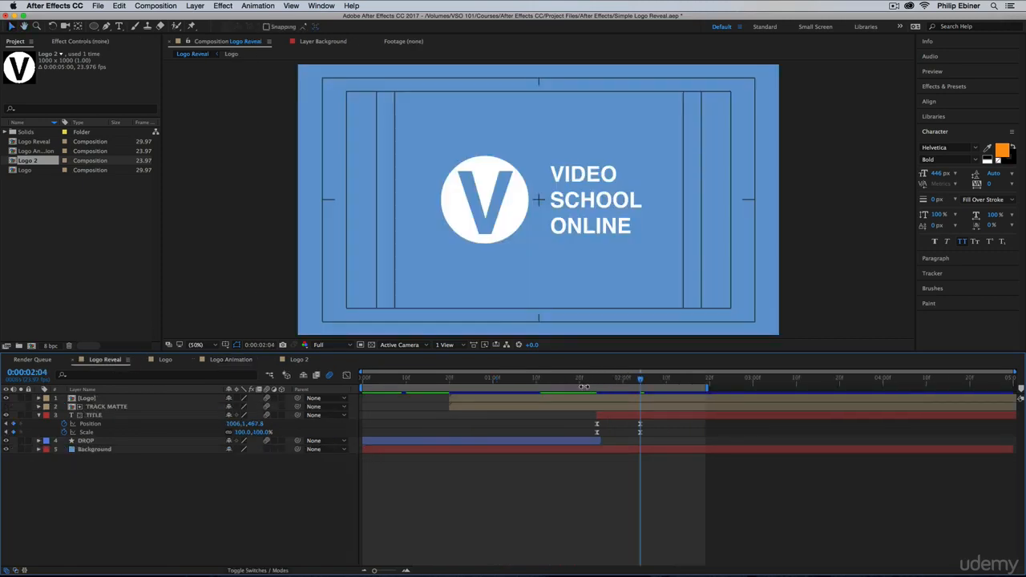
drag(470, 381, 649, 409)
click(117, 407)
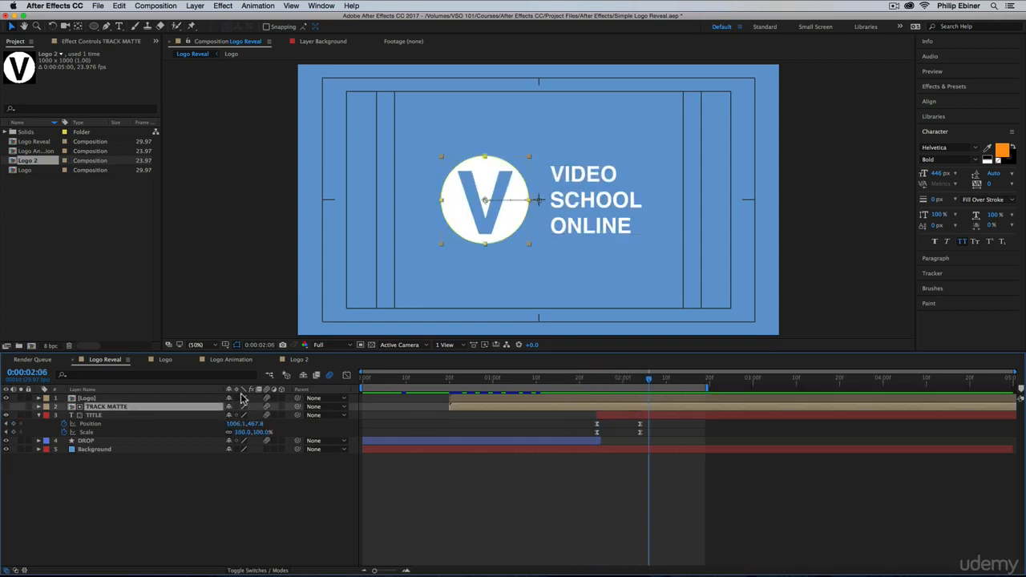
In the Logo Animation composition, duplicate the Logo 2 layer and rename the lower copy TRACKMATTE
click(230, 360)
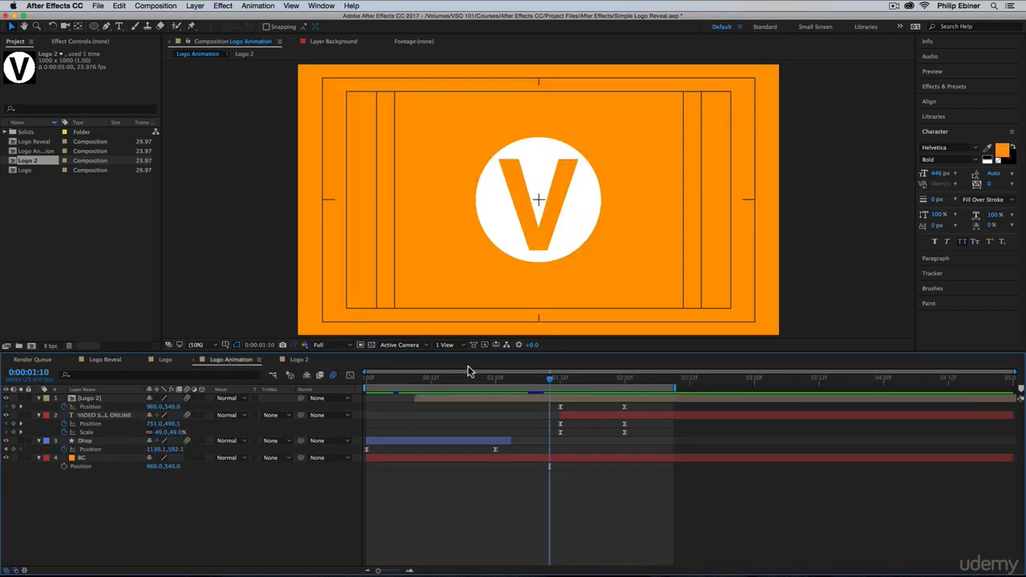
click(462, 401)
key(super+d)
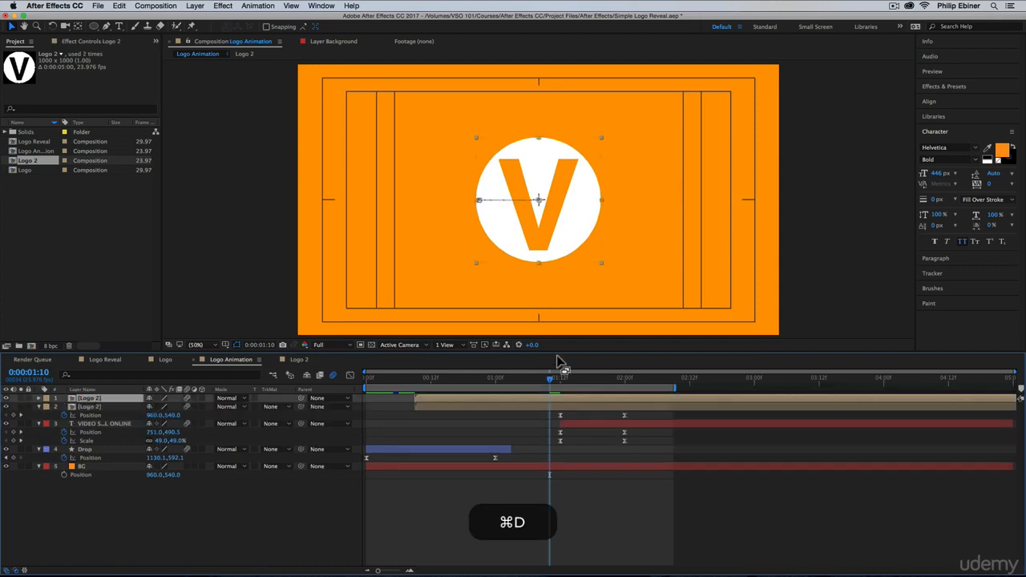
click(88, 408)
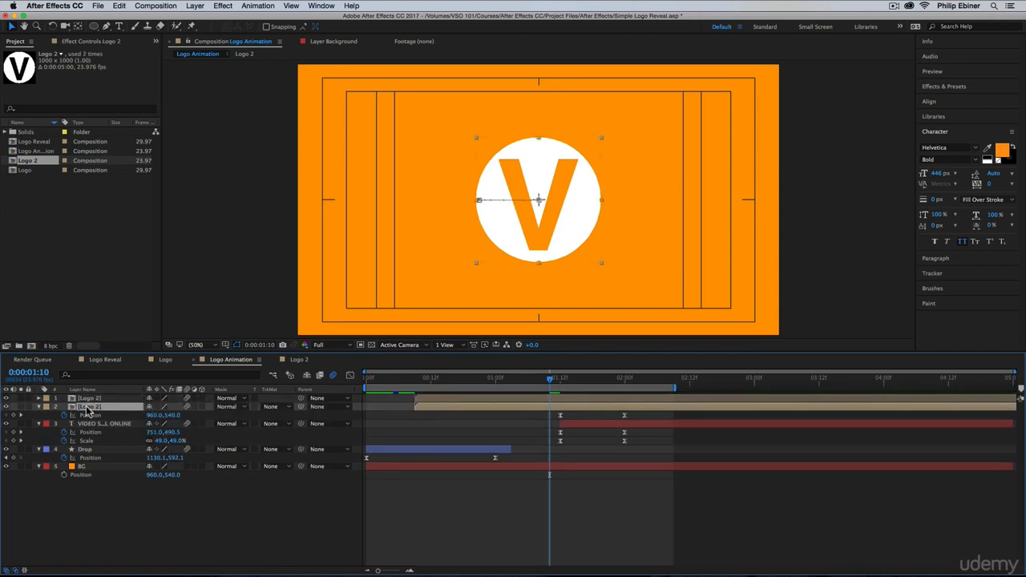
key(Return)
text(TRACKMATTE)
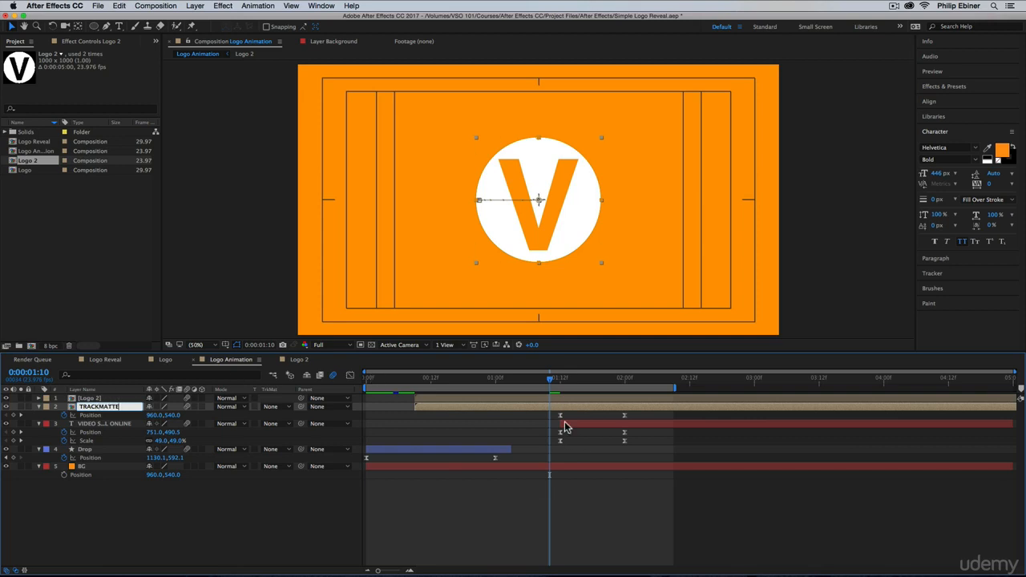
Set the VIDEO SCHOOL ONLINE title layer's track matte to Alpha Inverted Matte "TRACKMATTE"
click(102, 424)
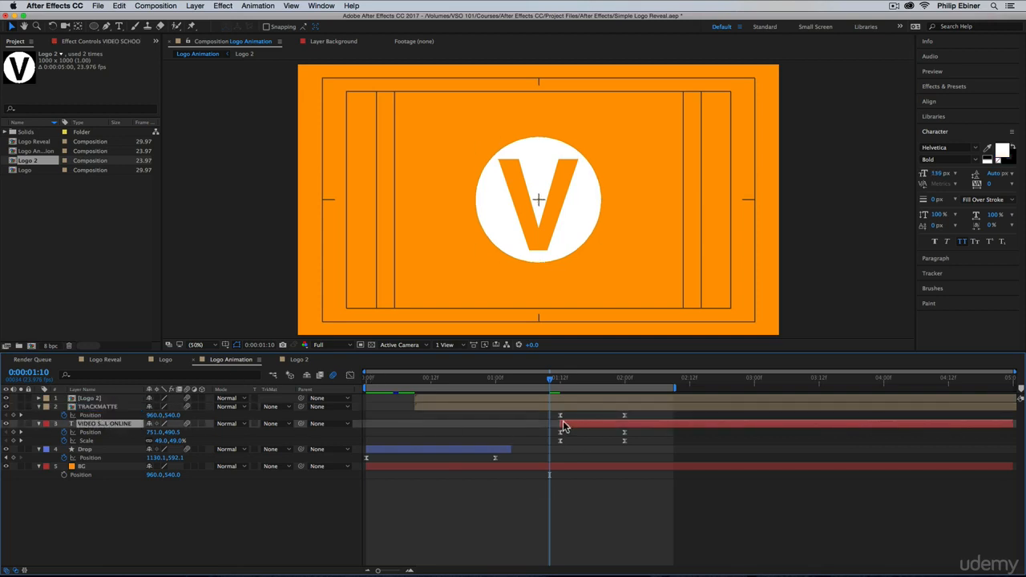
click(273, 424)
click(271, 424)
click(271, 424)
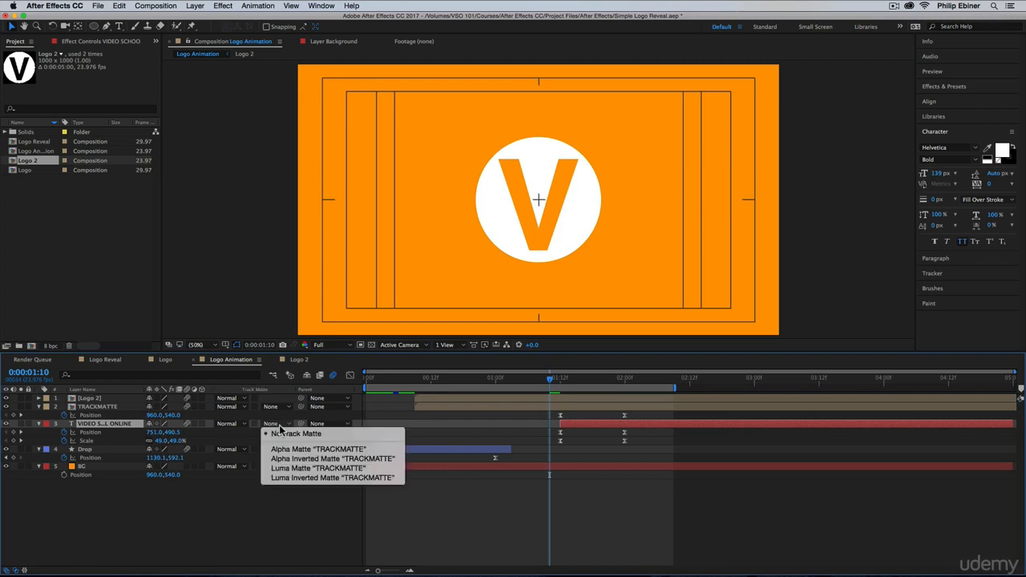
click(307, 461)
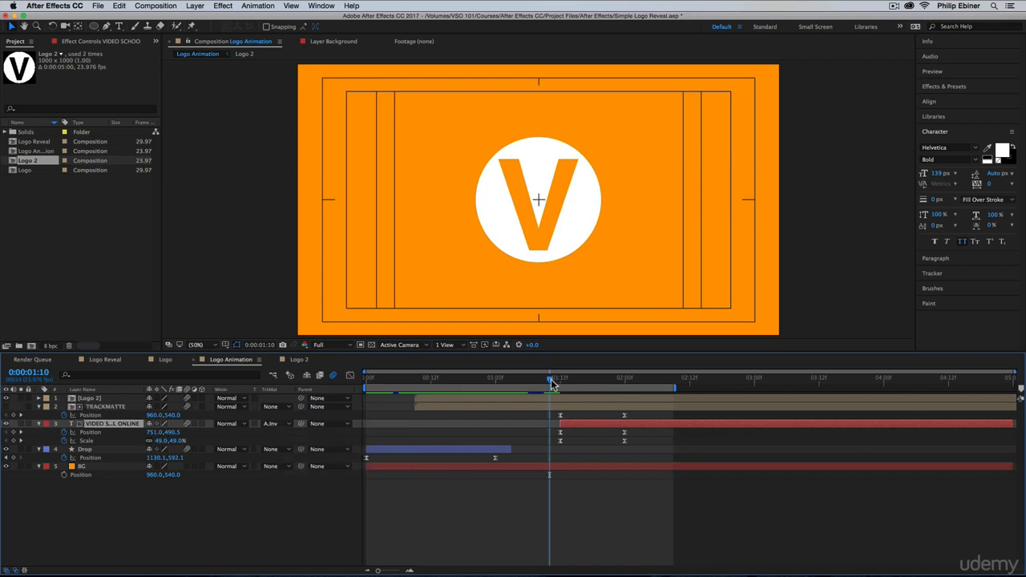
Check the title's reveal from 01:12 to 02:00 with the top Logo 2 layer hidden, play the animation, and review the title's track matte options
drag(552, 385, 619, 385)
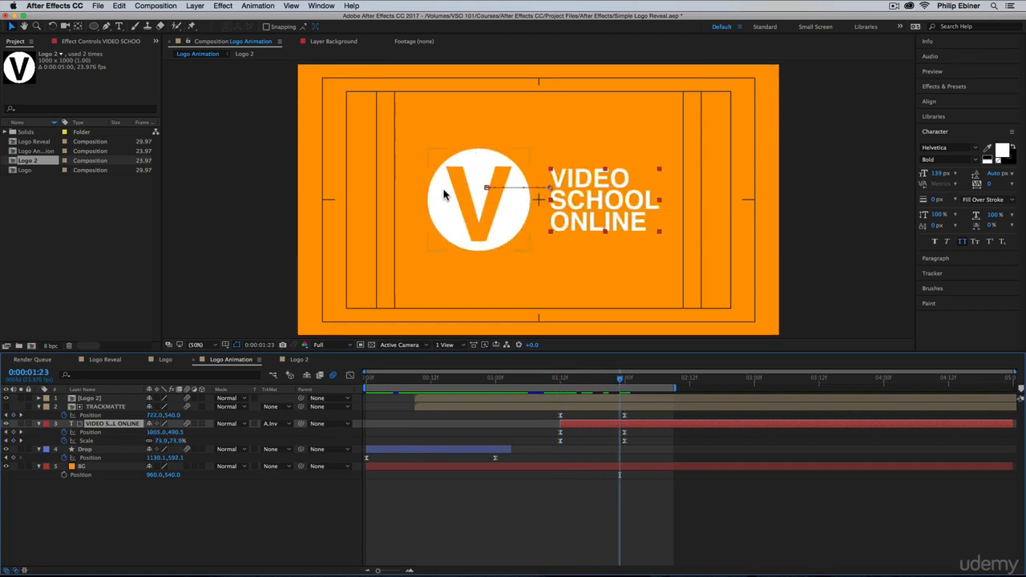
click(101, 407)
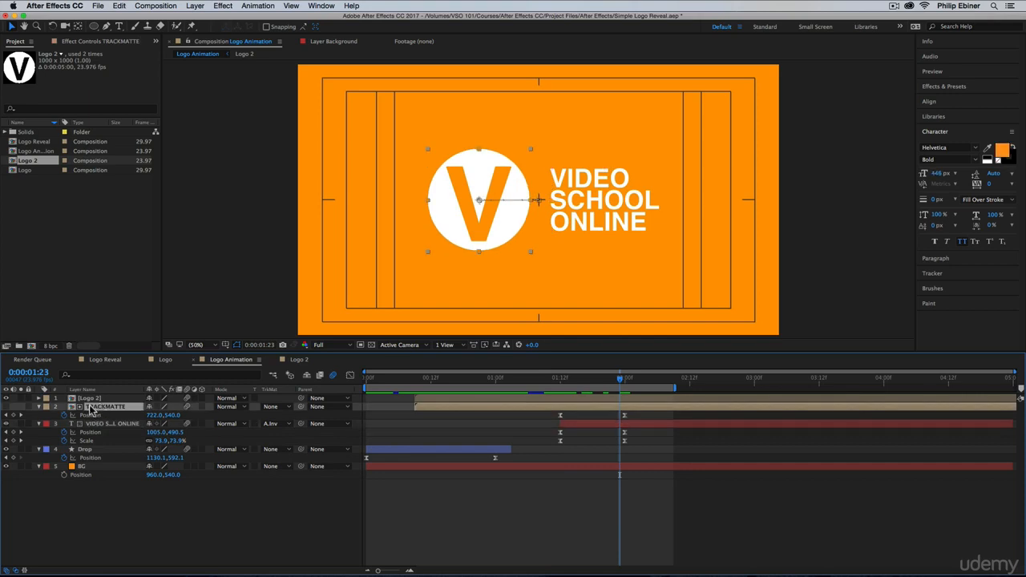
click(6, 399)
drag(593, 383, 624, 378)
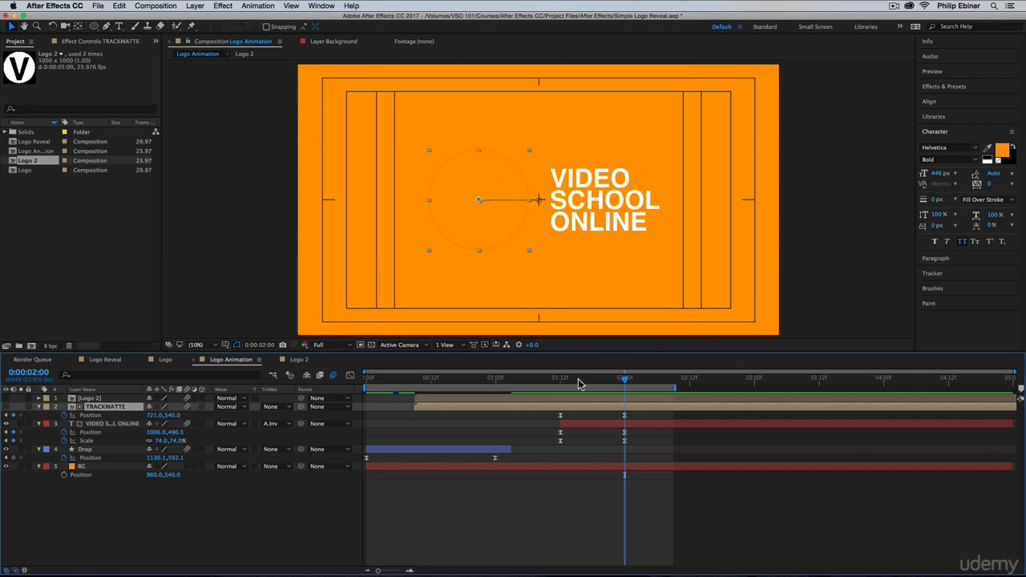
drag(578, 379, 619, 375)
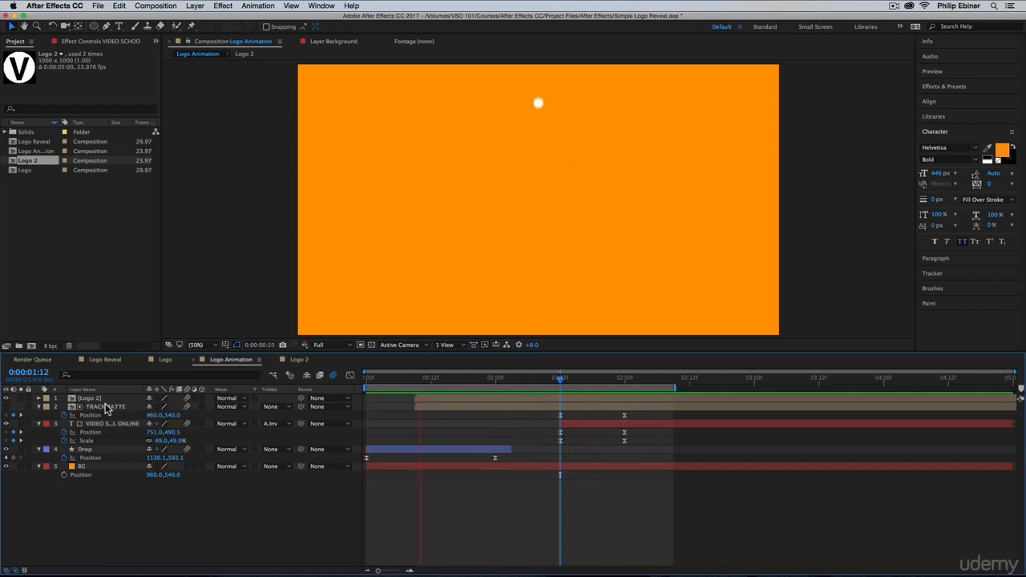
click(285, 425)
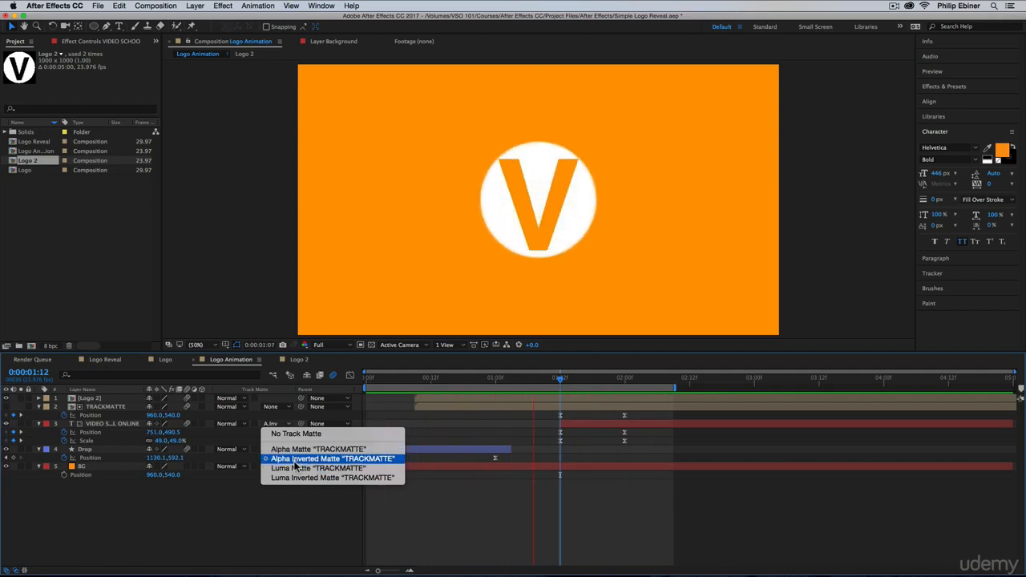
click(788, 490)
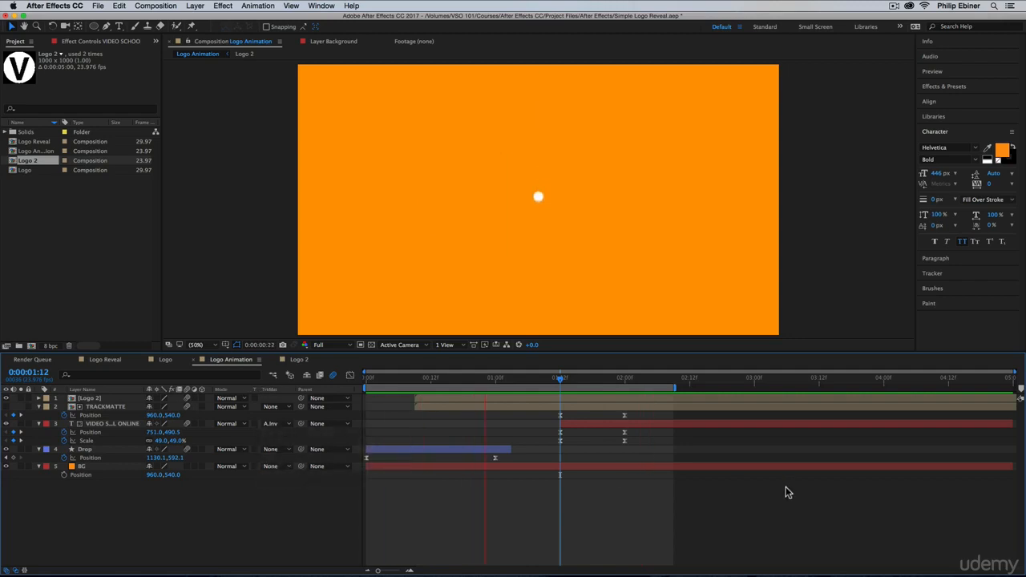